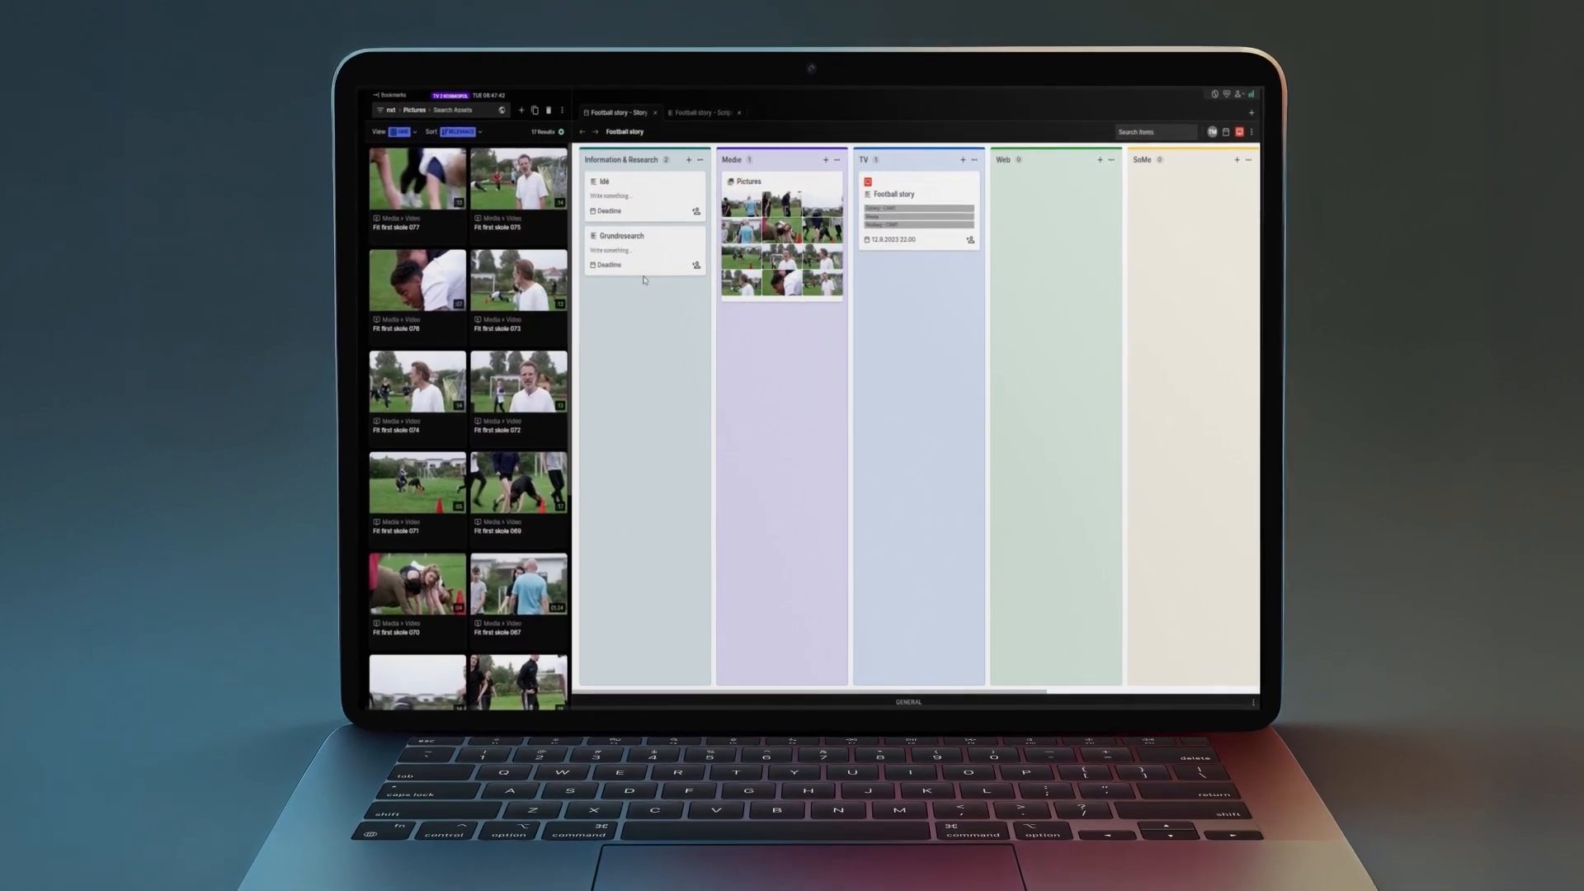
# Step: Open the Football story script from the storyboard's TV column
pyautogui.click(788, 172)
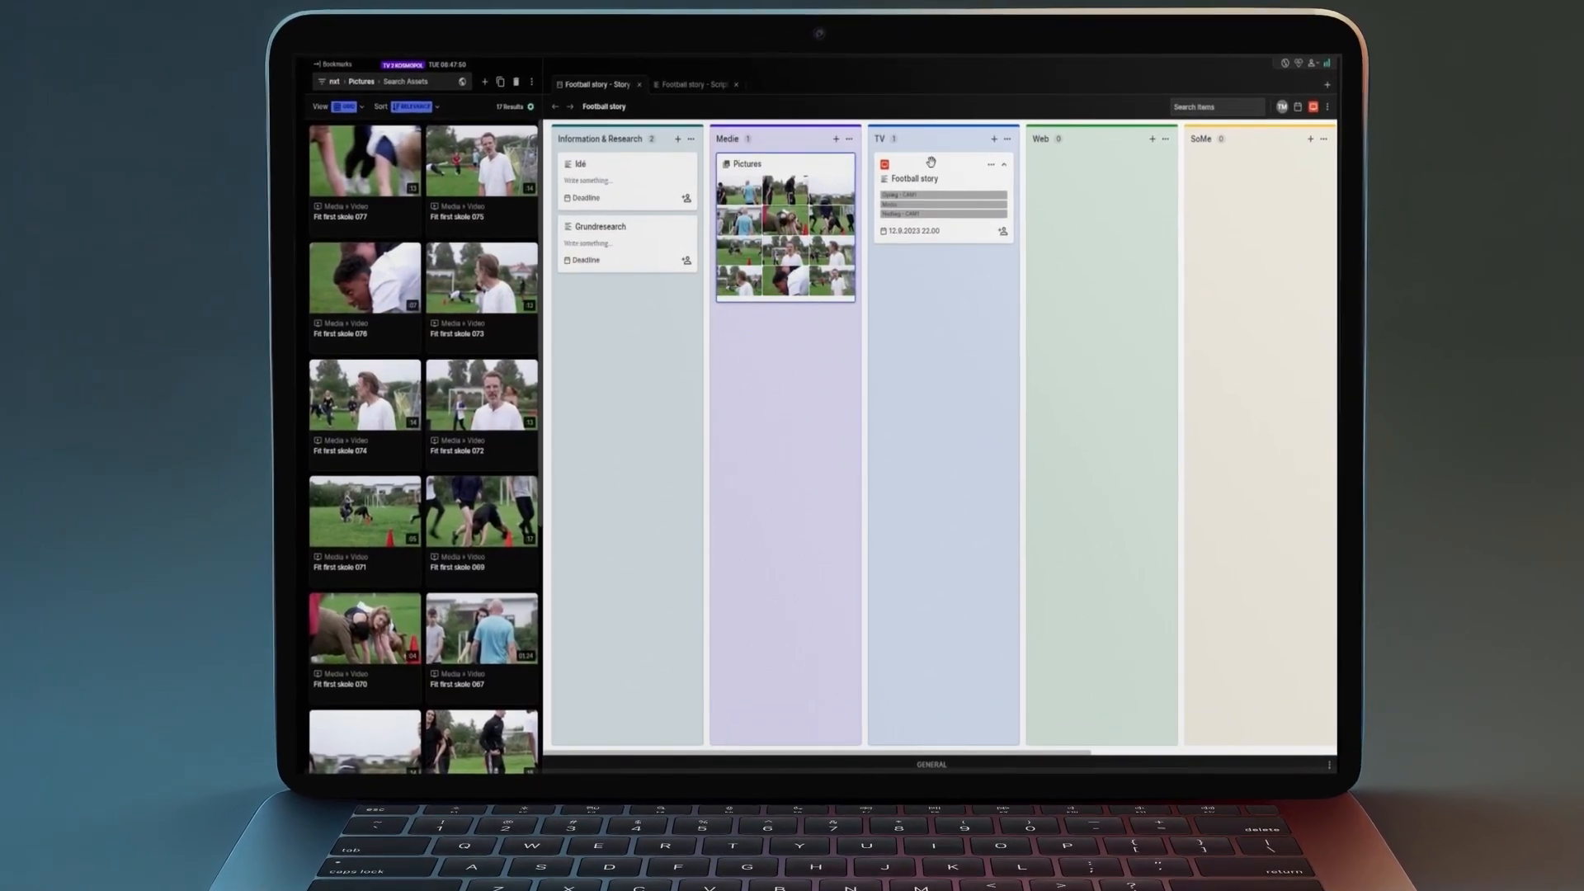
pyautogui.click(930, 163)
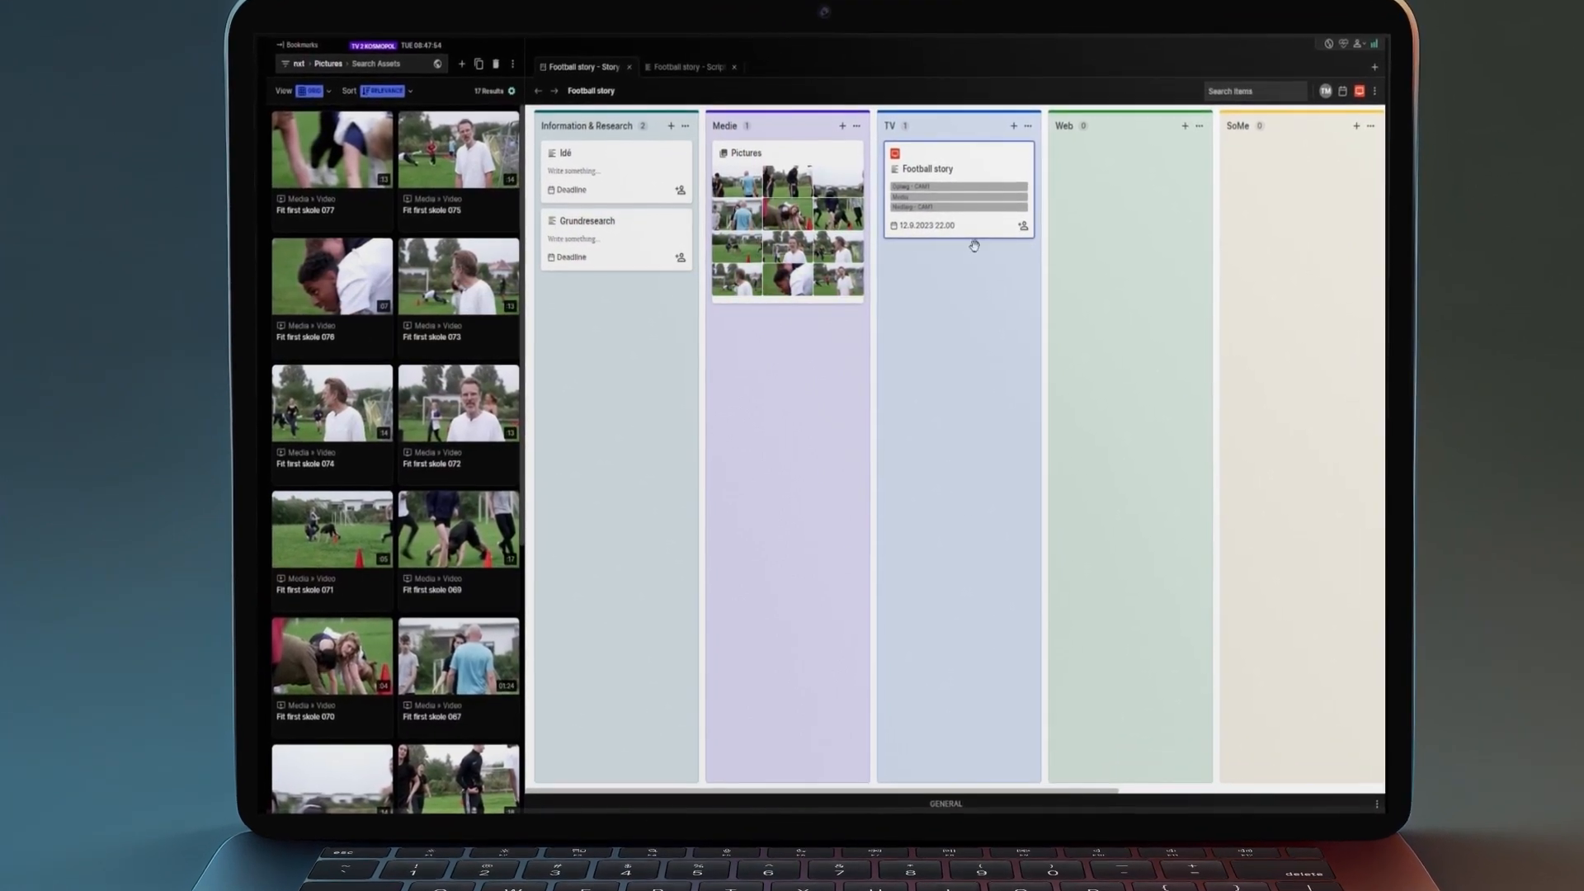
pyautogui.doubleClick(972, 235)
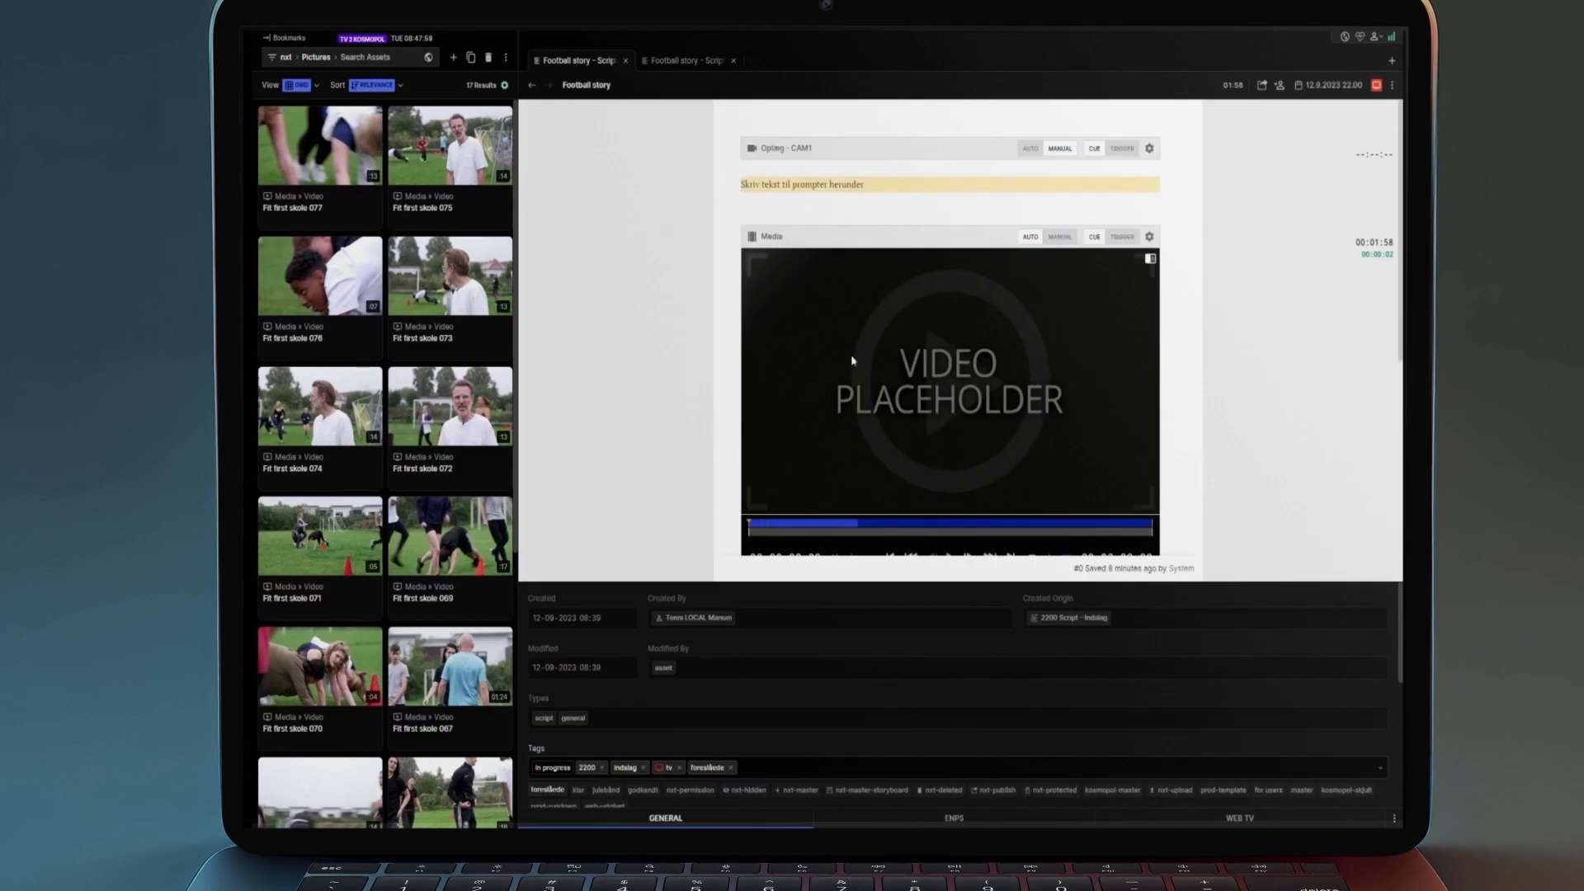
# Step: Open the script's video placeholder as its own media item and switch it to the Edit view
pyautogui.click(1149, 259)
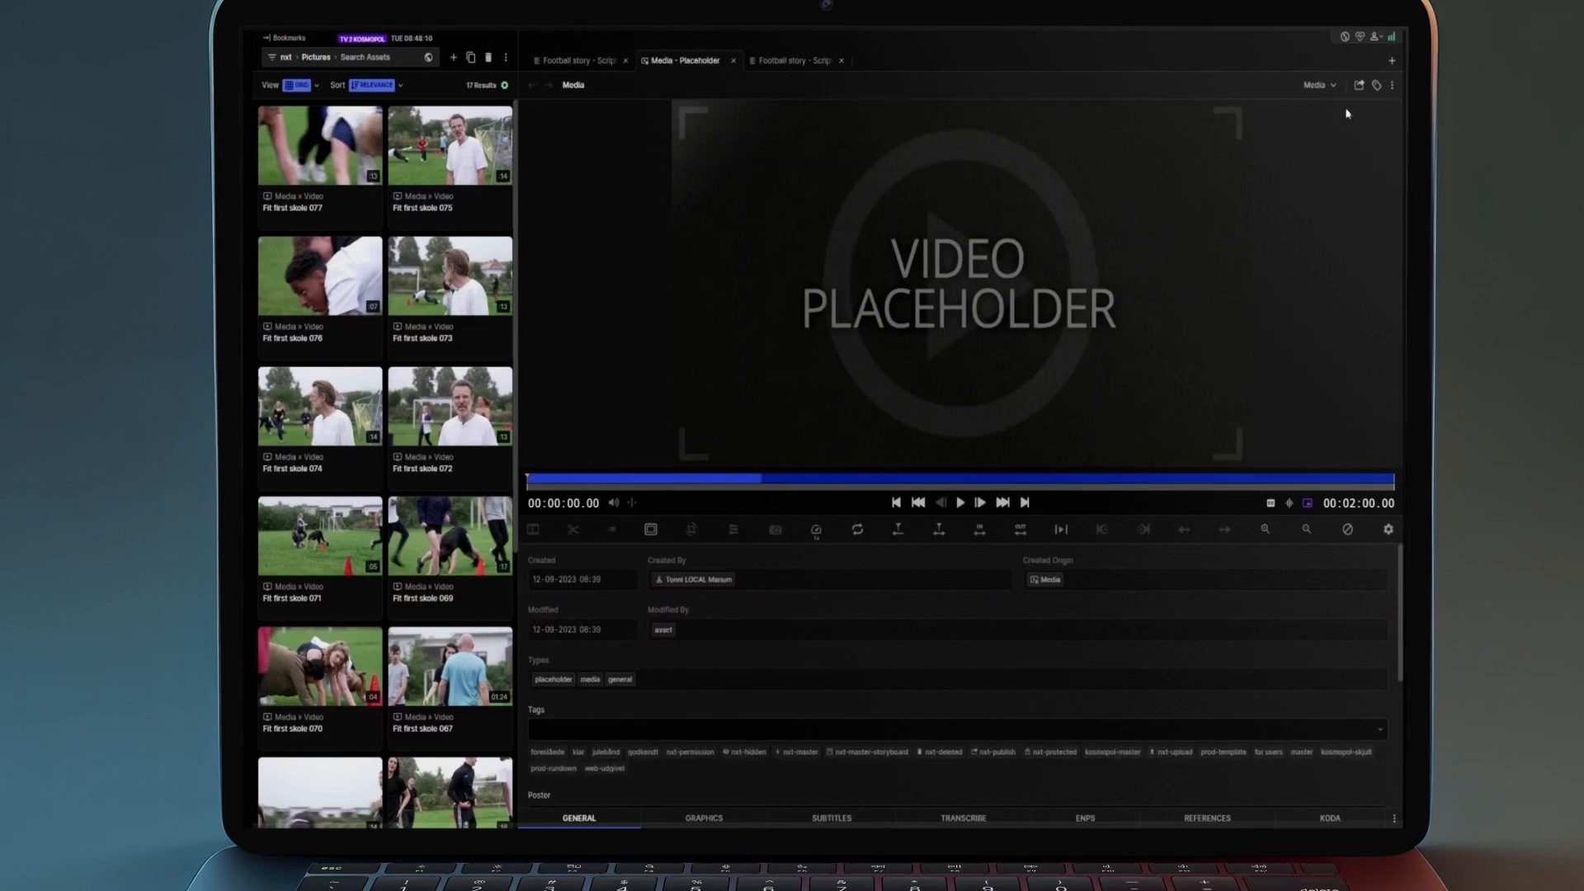
pyautogui.click(1332, 87)
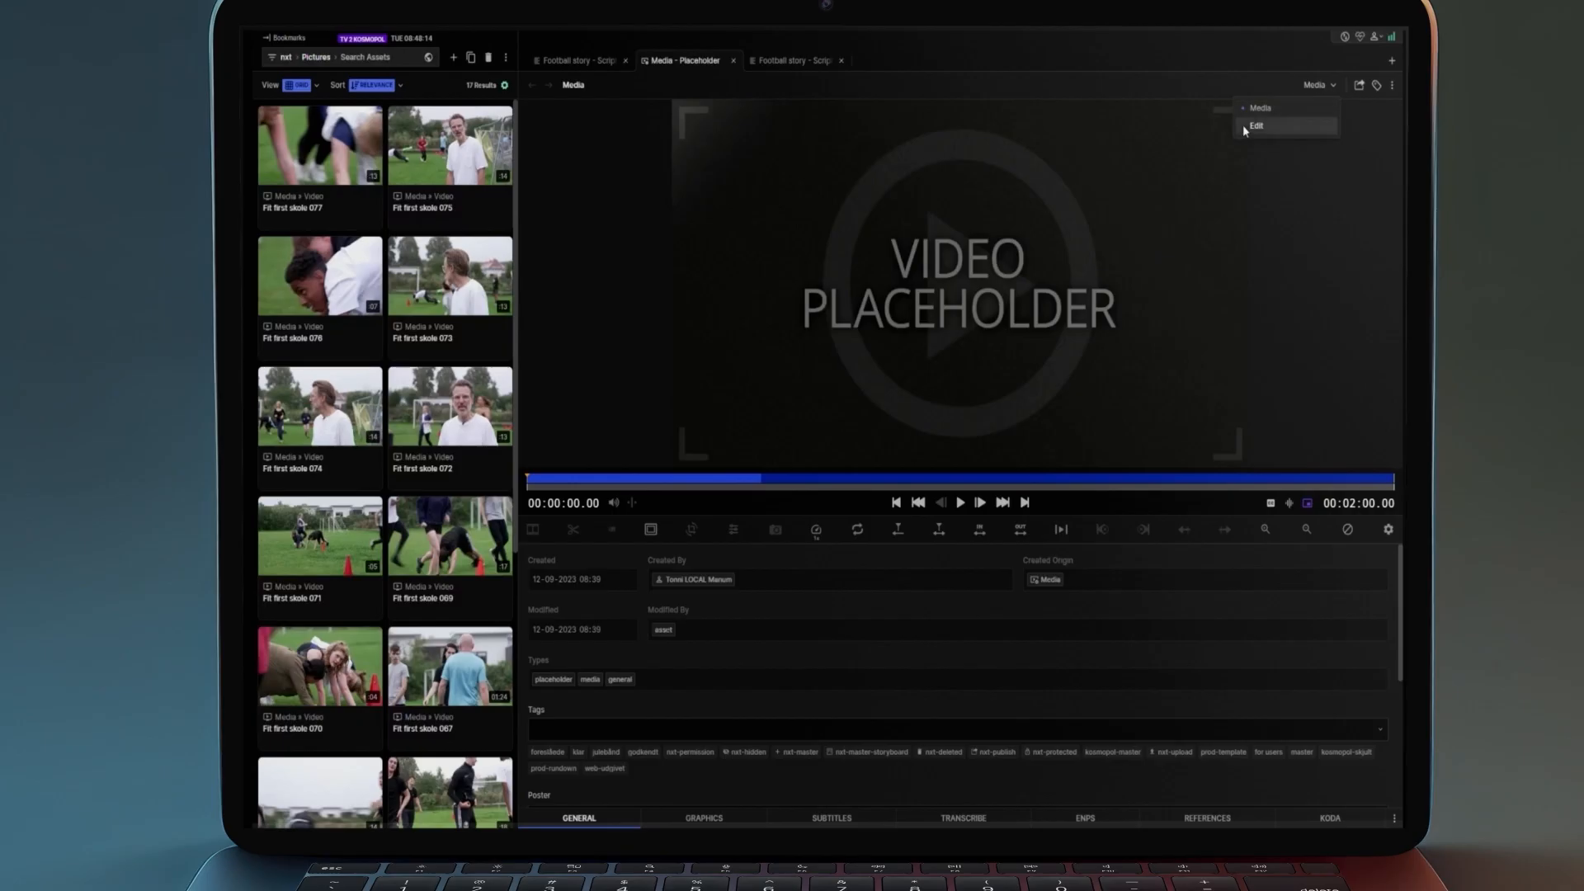
pyautogui.click(1245, 128)
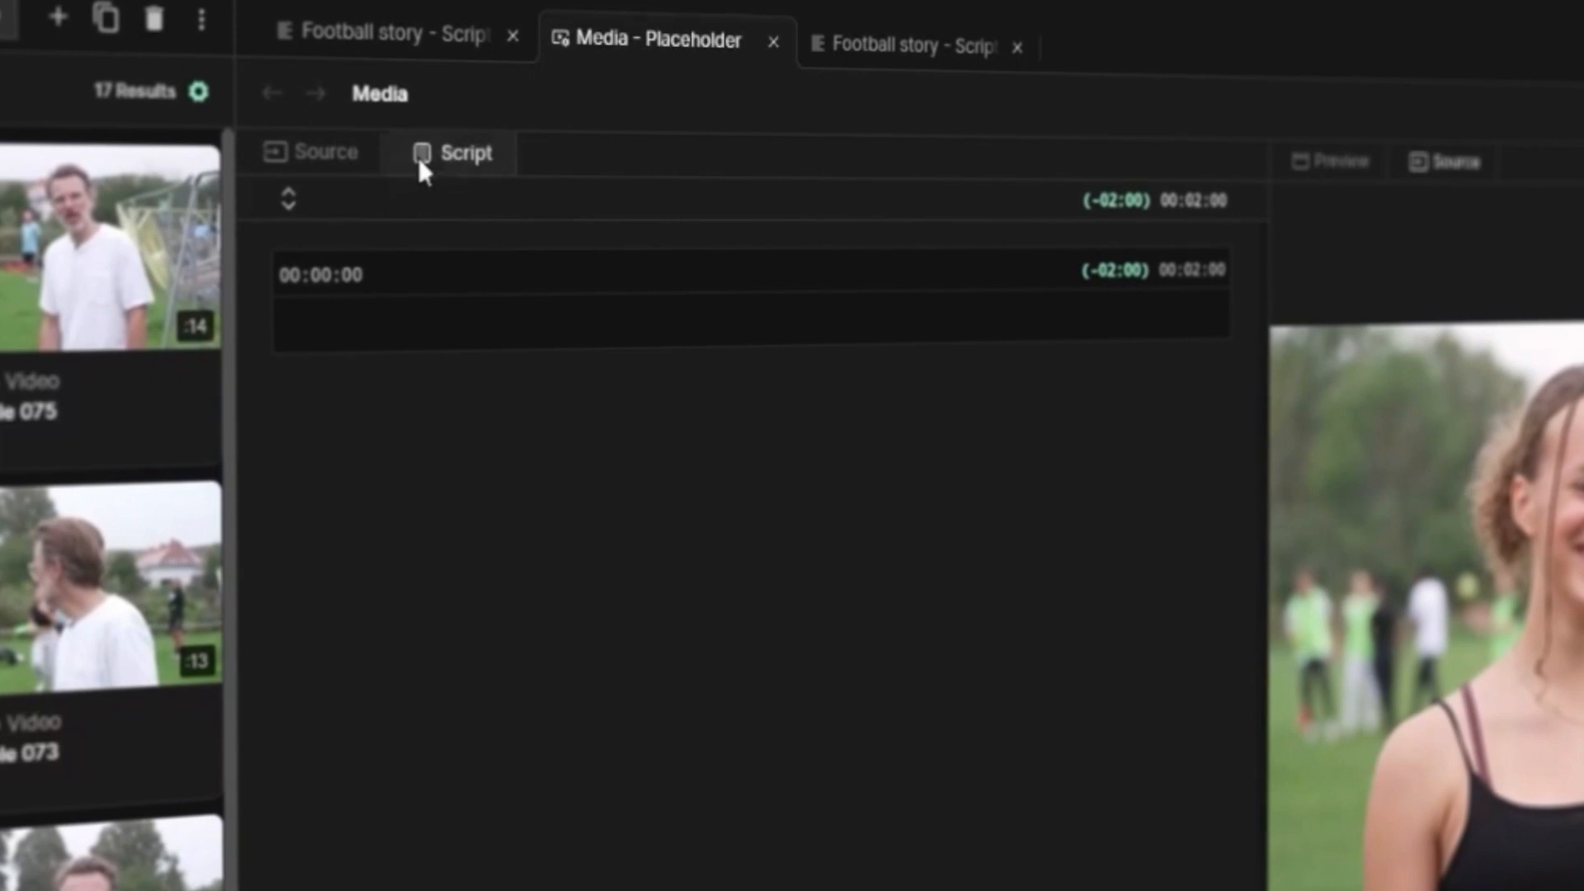
# Step: Write "Football story is a good story, and i need to add some text to it, for the speak" in the placeholder's script
pyautogui.click(359, 157)
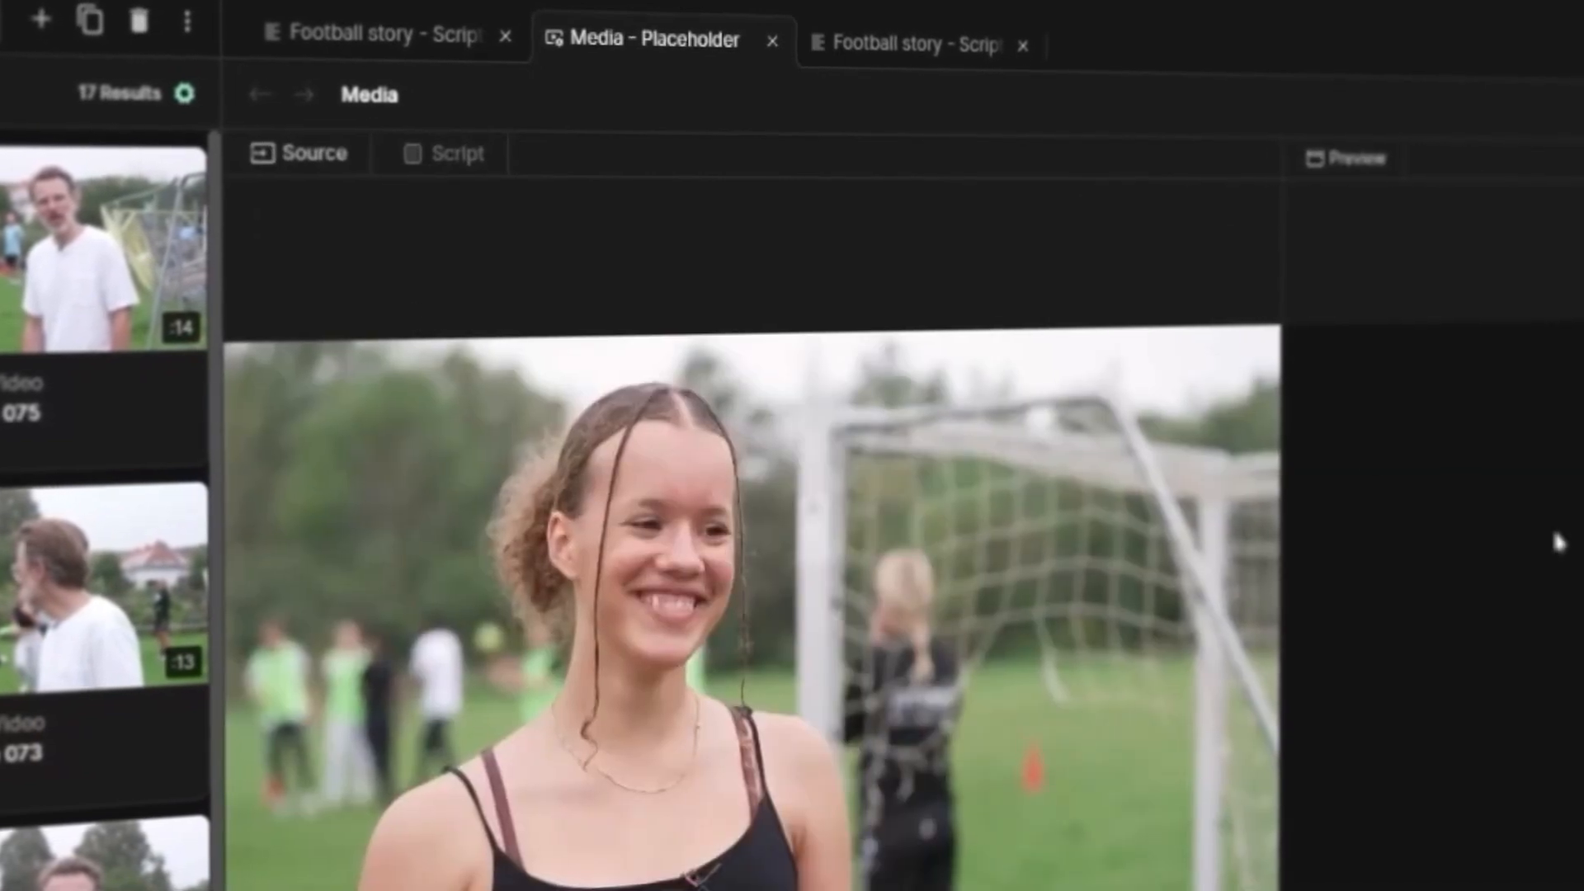
pyautogui.click(457, 161)
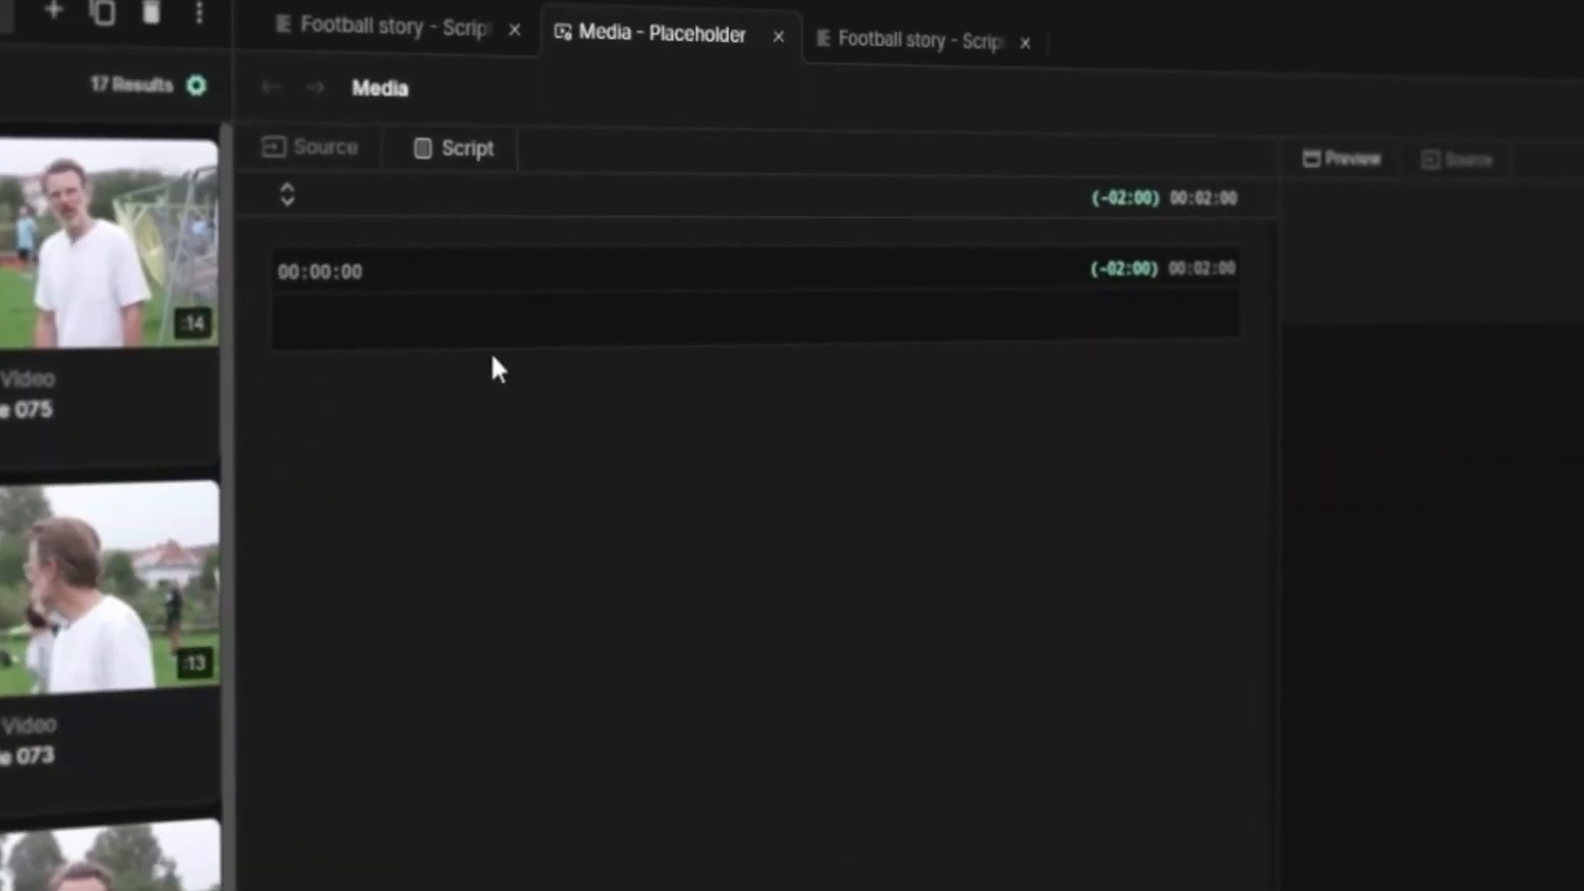
pyautogui.click(501, 101)
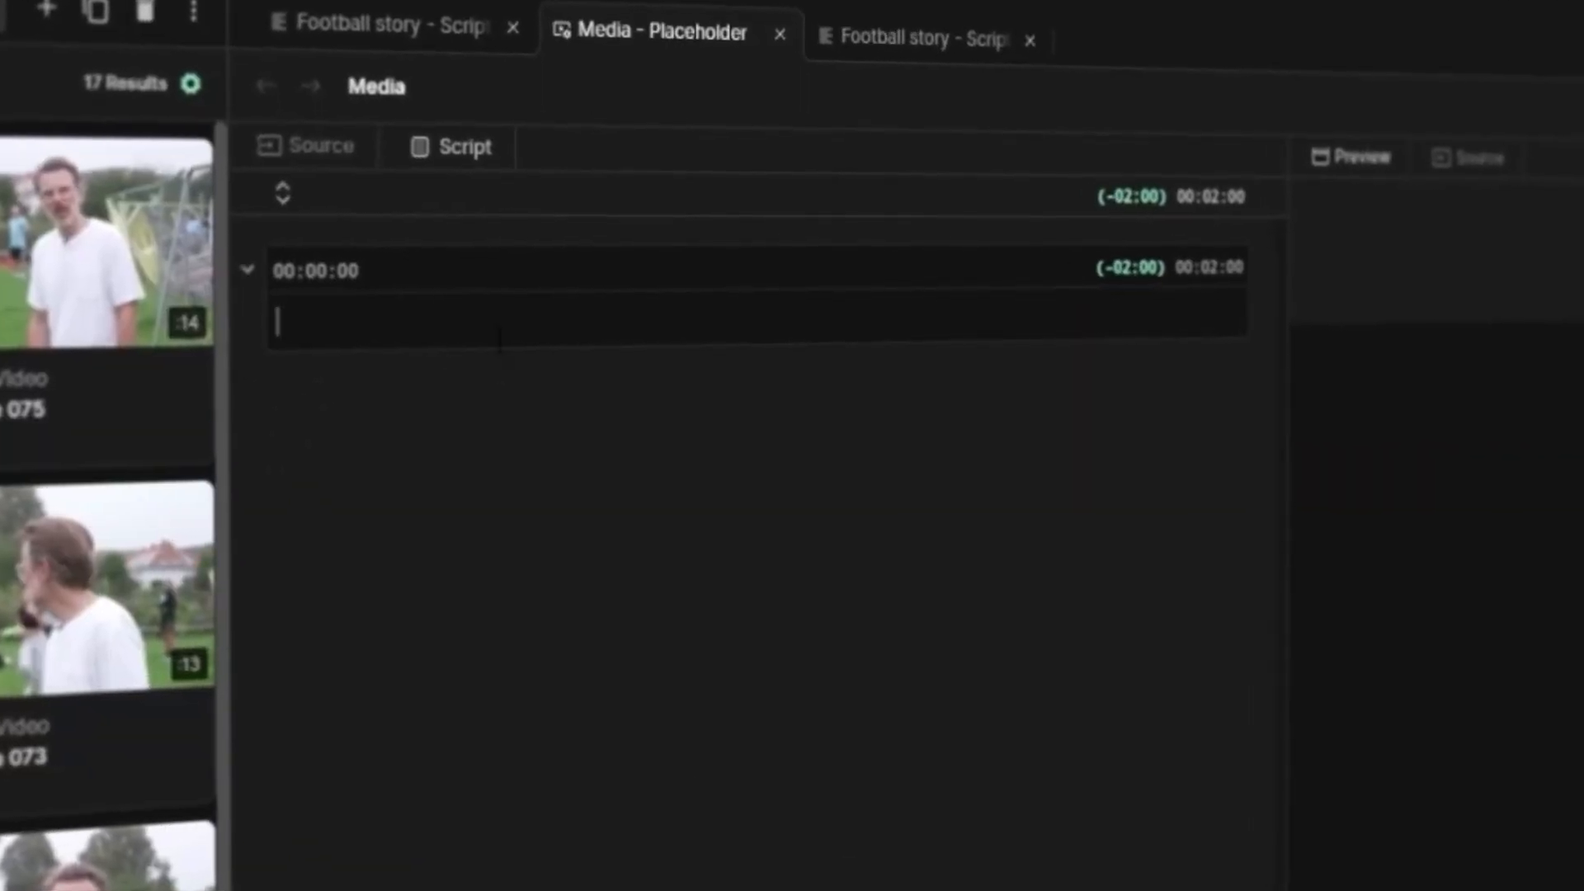
pyautogui.write('Football story is a good story, and i need to add some text to it, for the speak')
# Step: Copy the script sentence and paste it repeatedly after itself until the speak text runs to eleven lines
pyautogui.moveTo(981, 310); pyautogui.dragTo(195, 329)
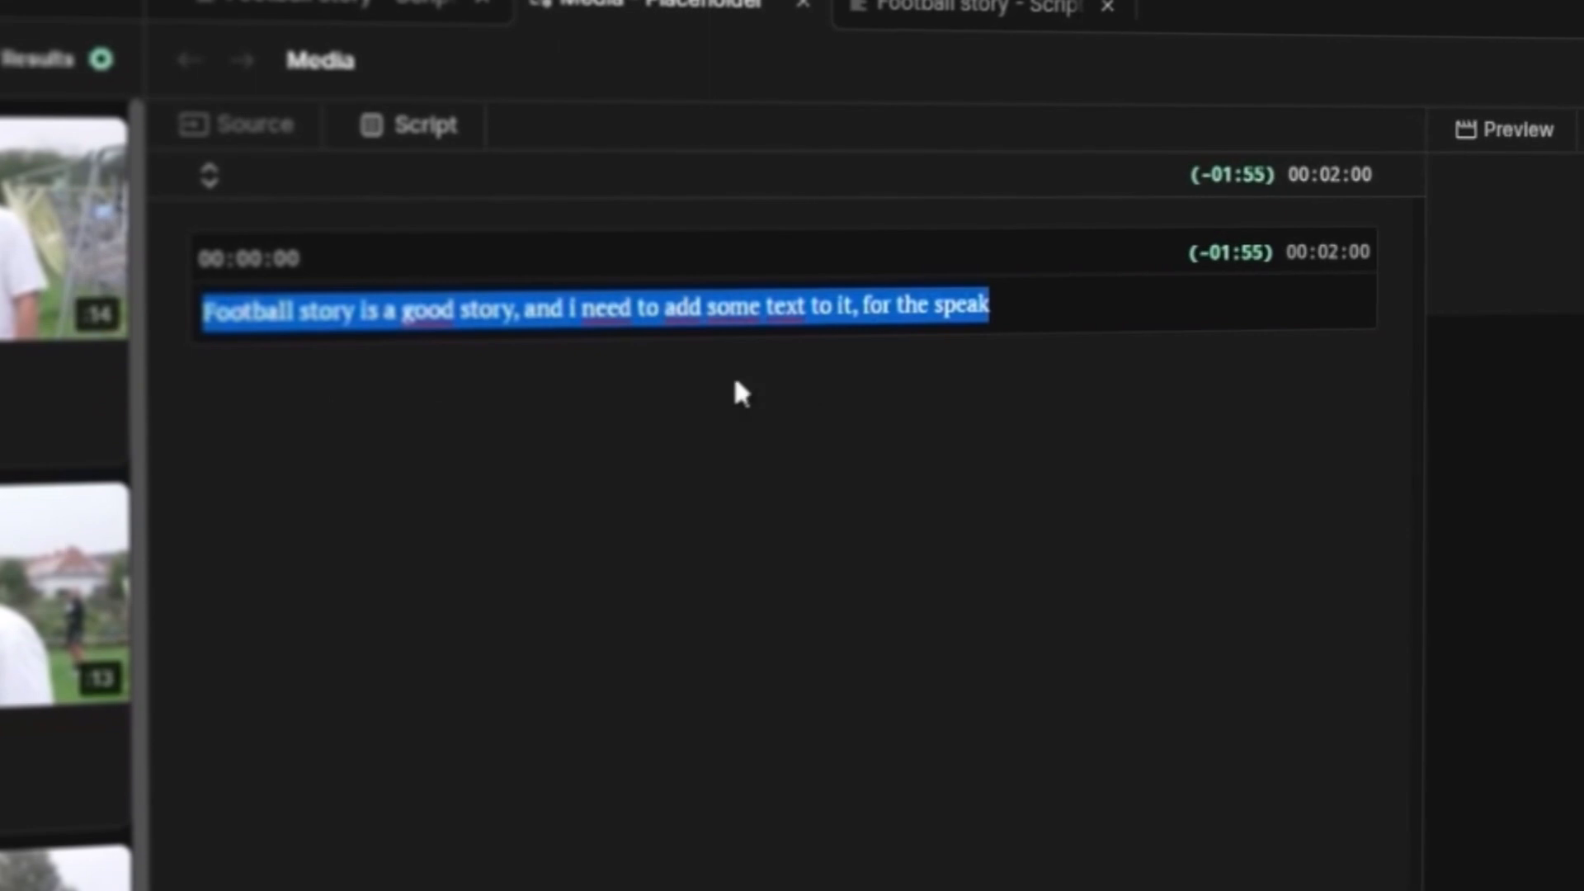
pyautogui.hotkey('ctrl', 'c')
pyautogui.press('Right')
pyautogui.hotkey('ctrl', 'v')
pyautogui.hotkey('ctrl', 'v')
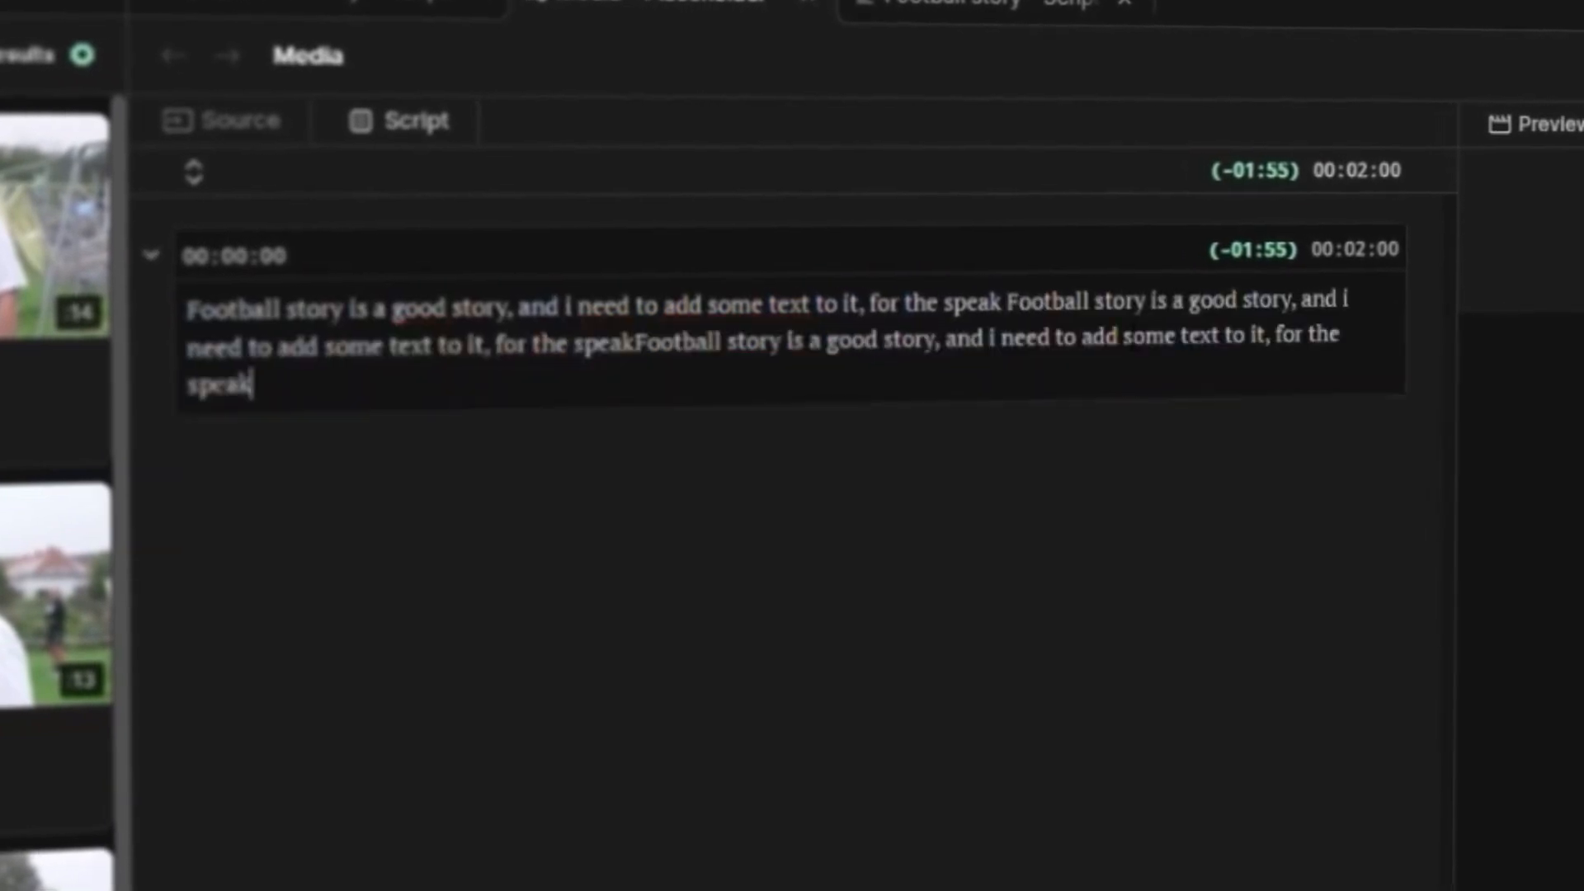
pyautogui.hotkey('ctrl', 'v')
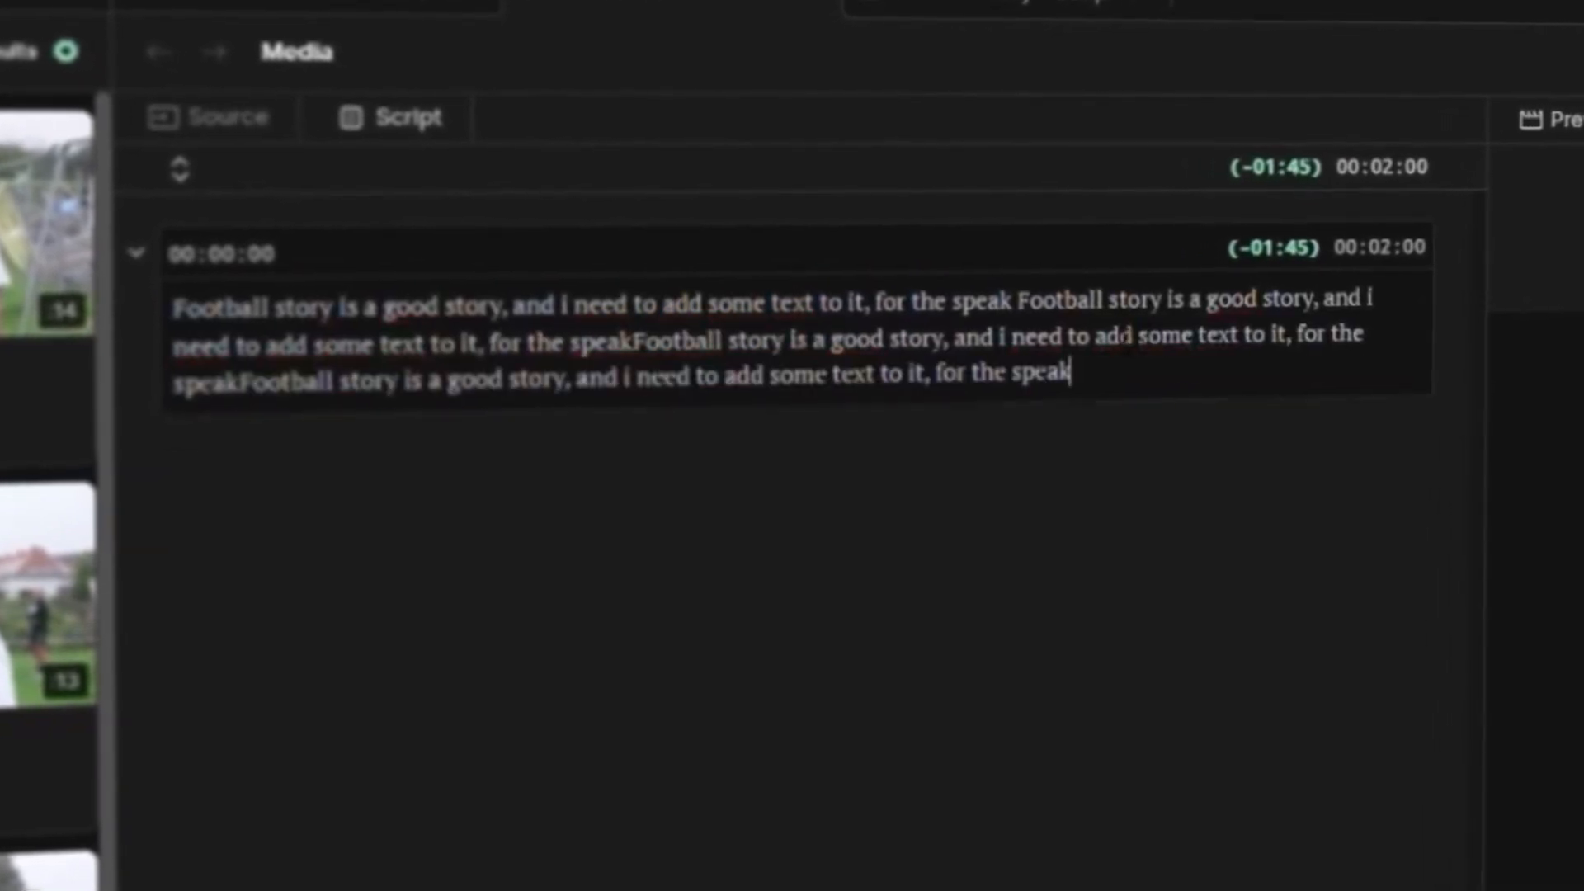
pyautogui.hotkey('ctrl', 'v')
pyautogui.hotkey('ctrl', 'v')
pyautogui.hotkey('ctrl', 'v')
pyautogui.hotkey('ctrl', 'v')
pyautogui.hotkey('ctrl', 'v')
pyautogui.hotkey('ctrl', 'v')
pyautogui.hotkey('ctrl', 'v')
pyautogui.hotkey('ctrl', 'v')
pyautogui.hotkey('ctrl', 'v')
pyautogui.hotkey('ctrl', 'v')
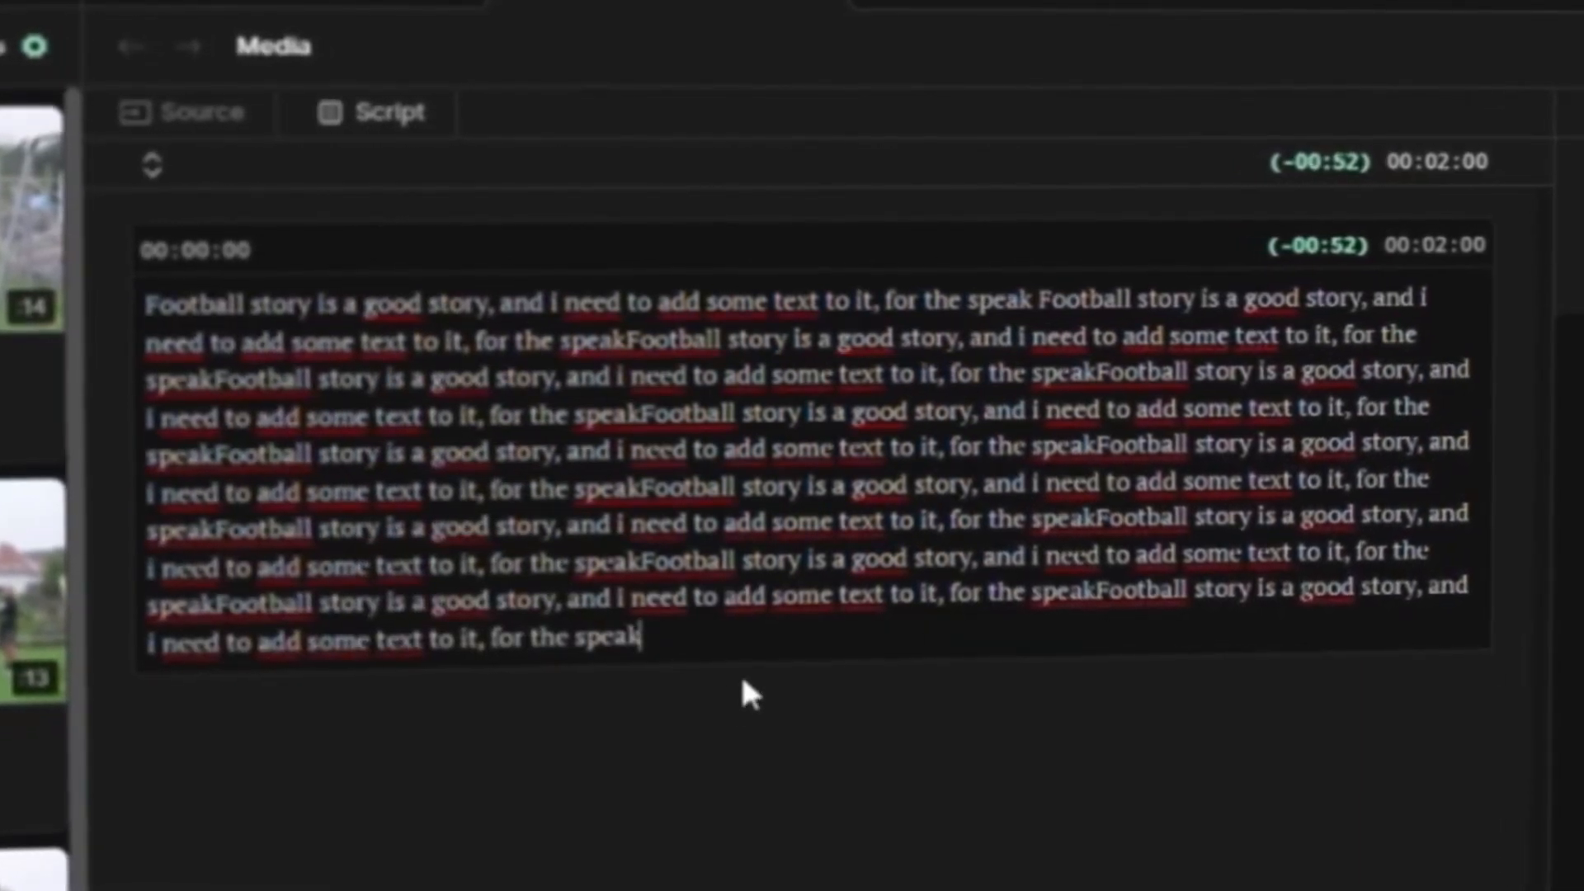
pyautogui.hotkey('ctrl', 'v')
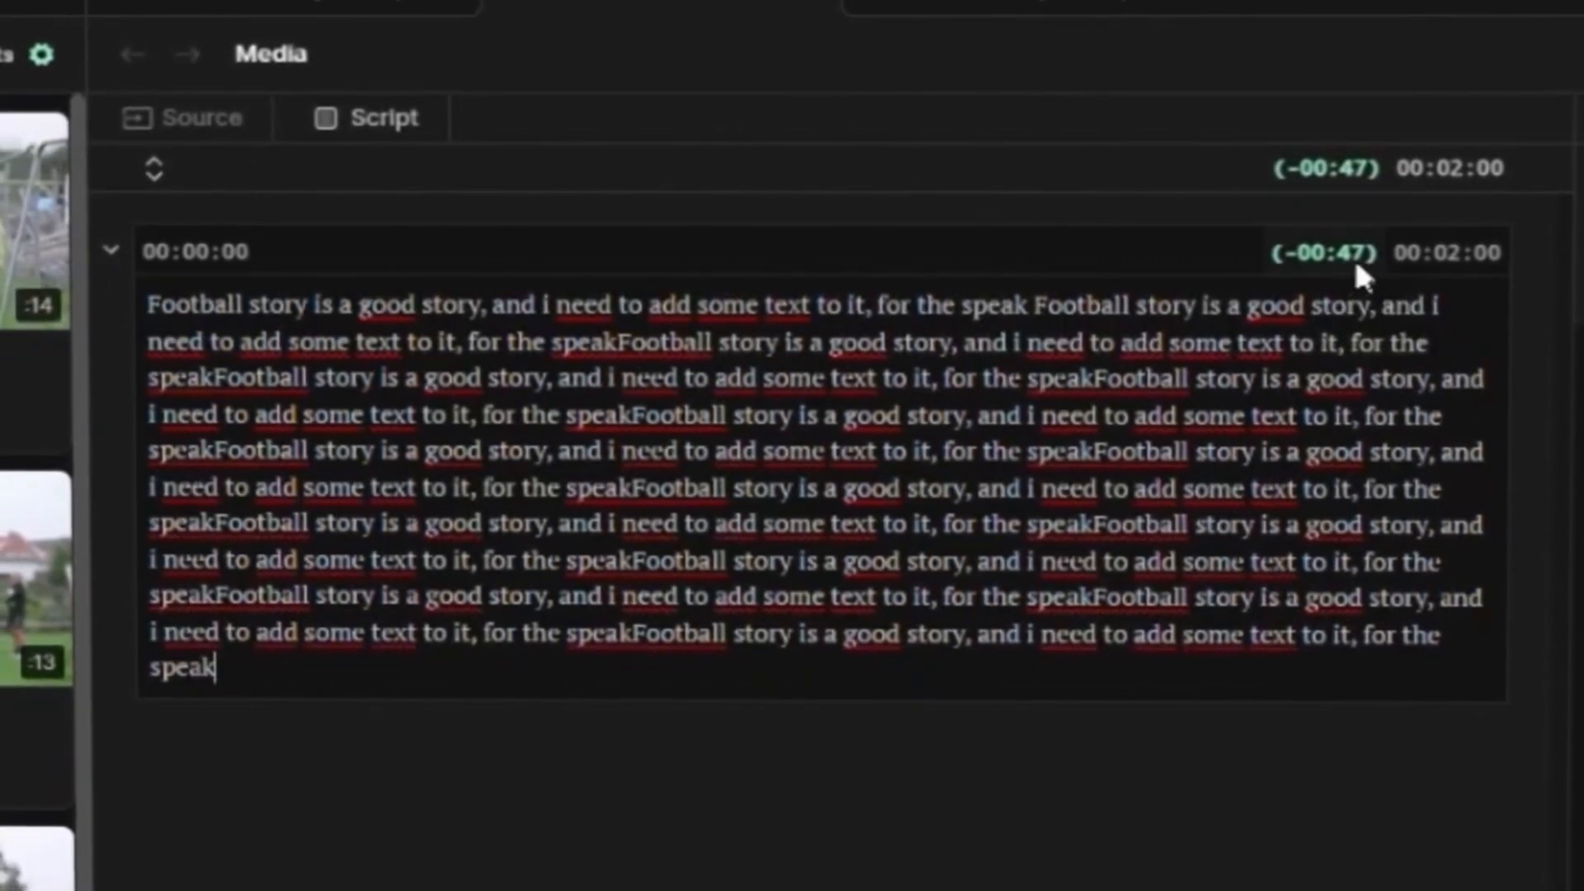
pyautogui.hotkey('ctrl', 'shift', 'Left')
pyautogui.hotkey('ctrl', 'shift', 'Left')
pyautogui.hotkey('ctrl', 'shift', 'Left')
pyautogui.hotkey('ctrl', 'shift', 'Left')
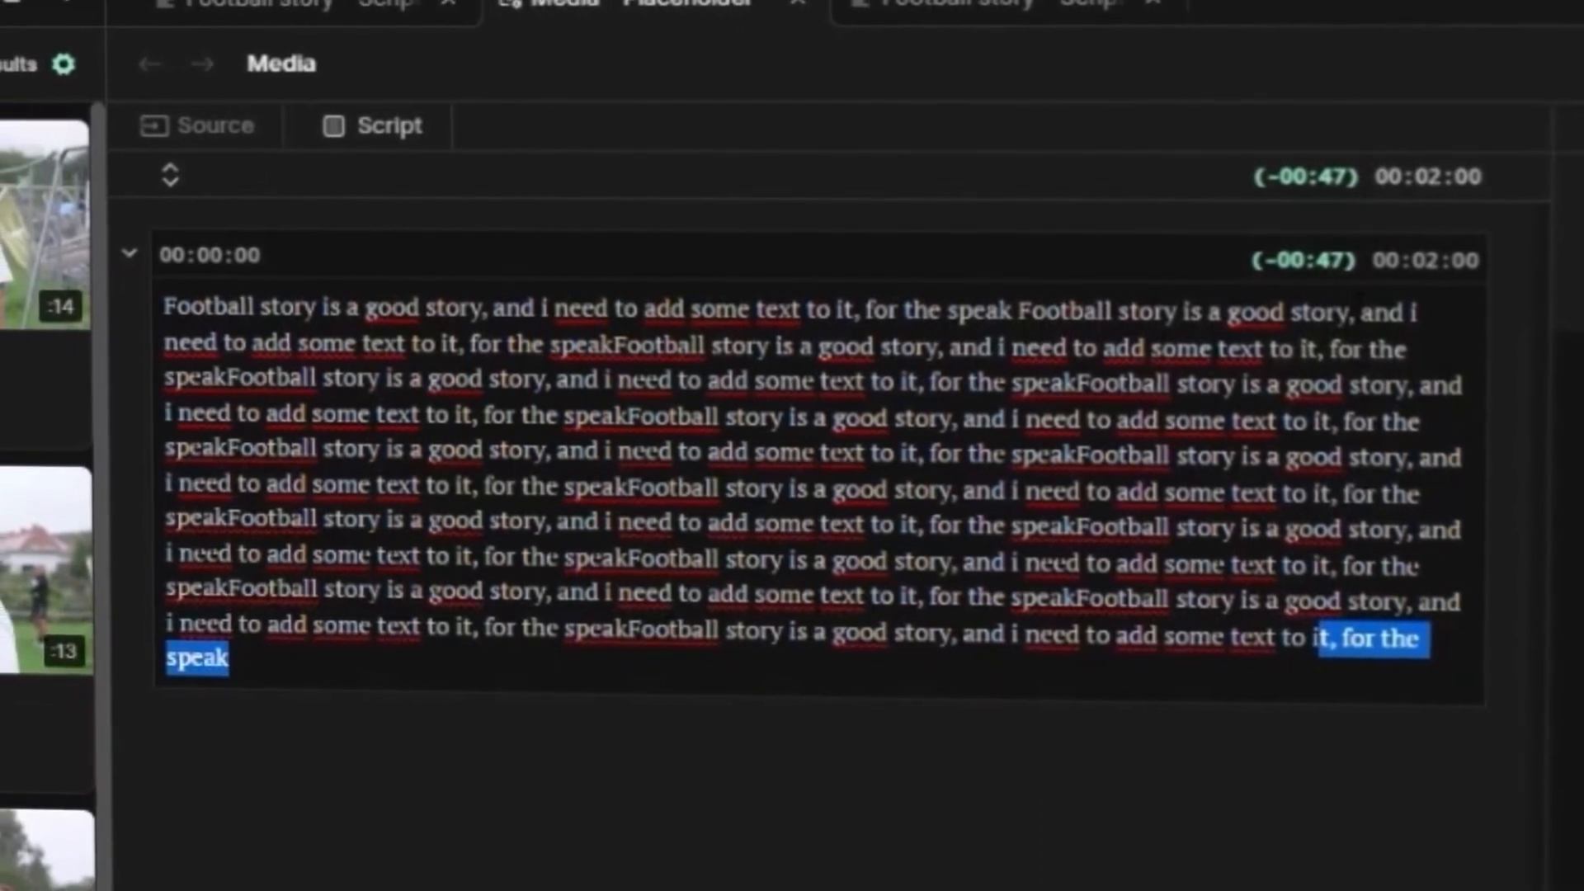
pyautogui.click(957, 710)
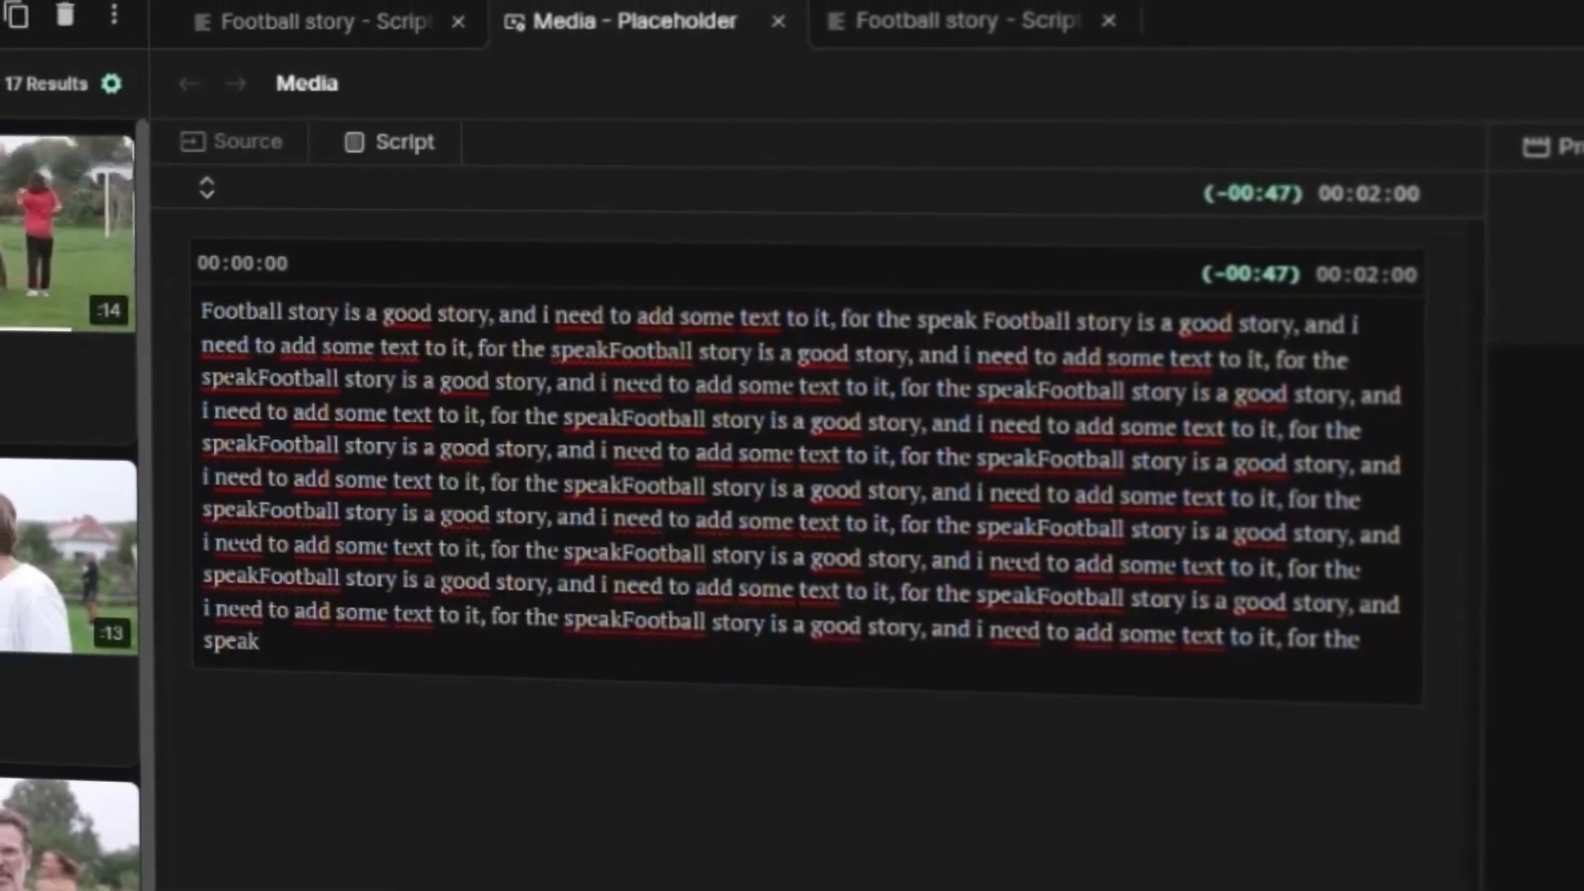
pyautogui.keyDown('shift'); pyautogui.click(250, 378); pyautogui.keyUp('shift')
pyautogui.moveTo(265, 373); pyautogui.dragTo(238, 332)
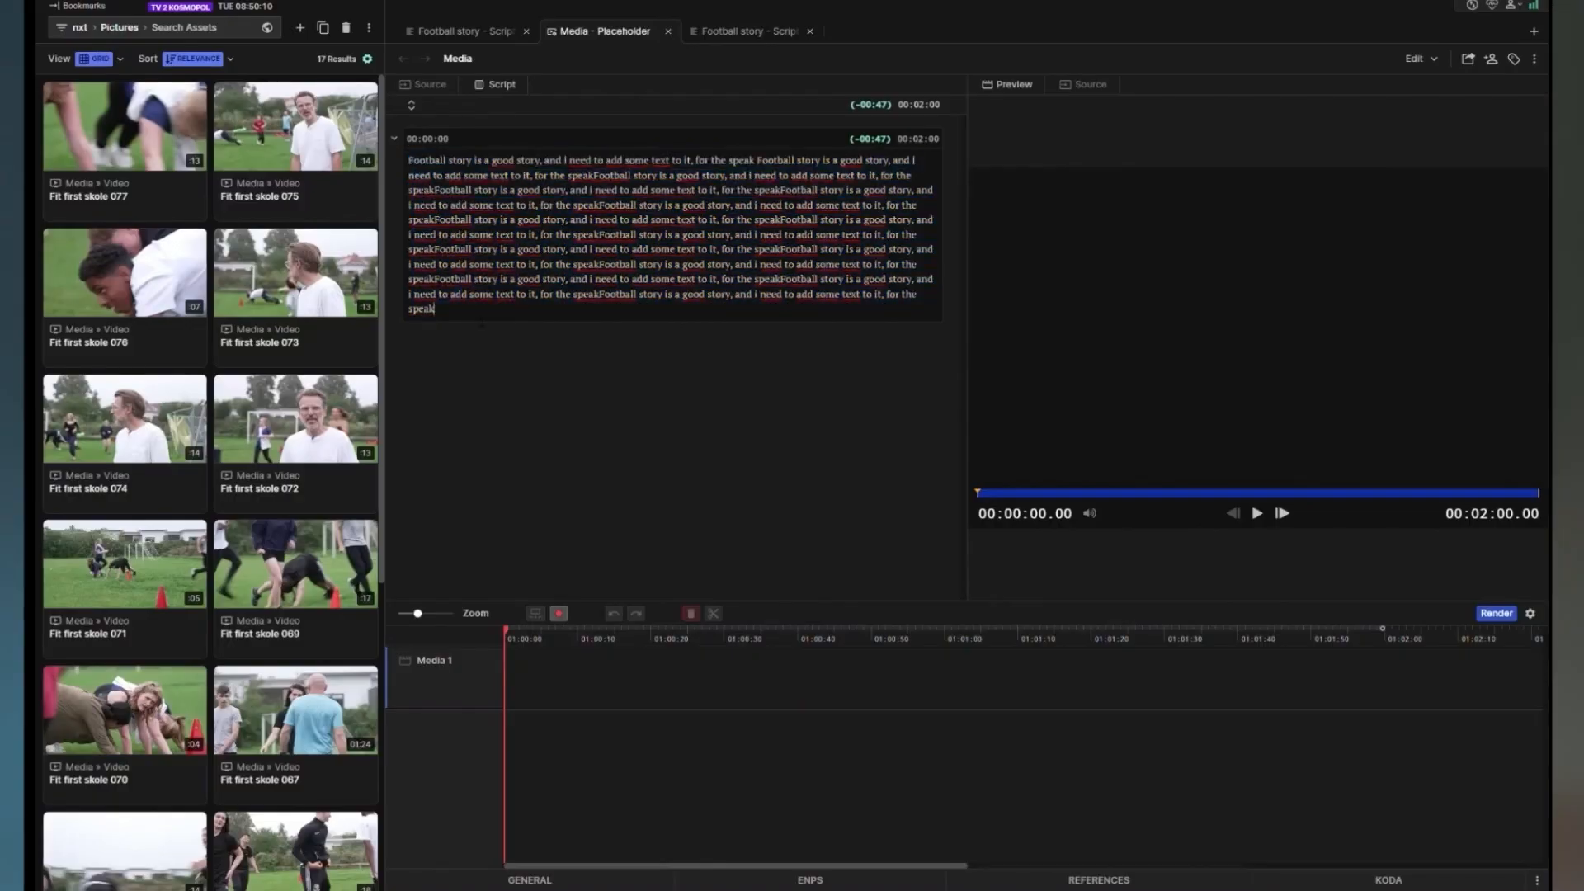
# Step: Add two sections of Fit first skole 075 to the timeline: up to 00:00:06.38 at about 10 seconds, and from 00:00:07.36 at about 24 seconds
pyautogui.click(83, 239)
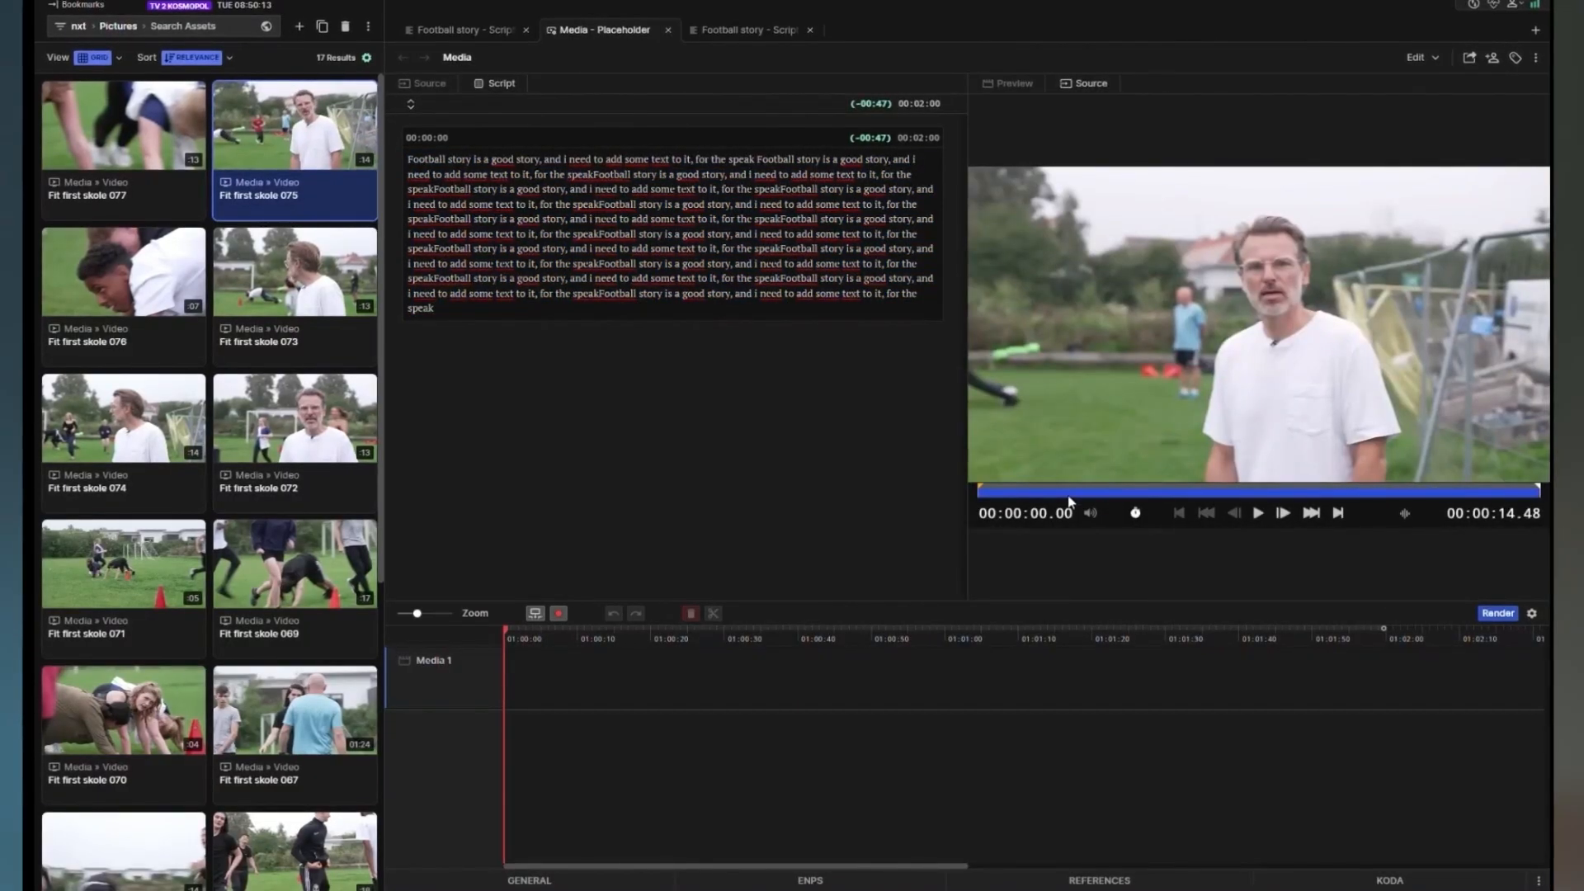
pyautogui.moveTo(1067, 495); pyautogui.dragTo(979, 493)
pyautogui.moveTo(1097, 493); pyautogui.dragTo(1250, 493)
pyautogui.click(549, 639)
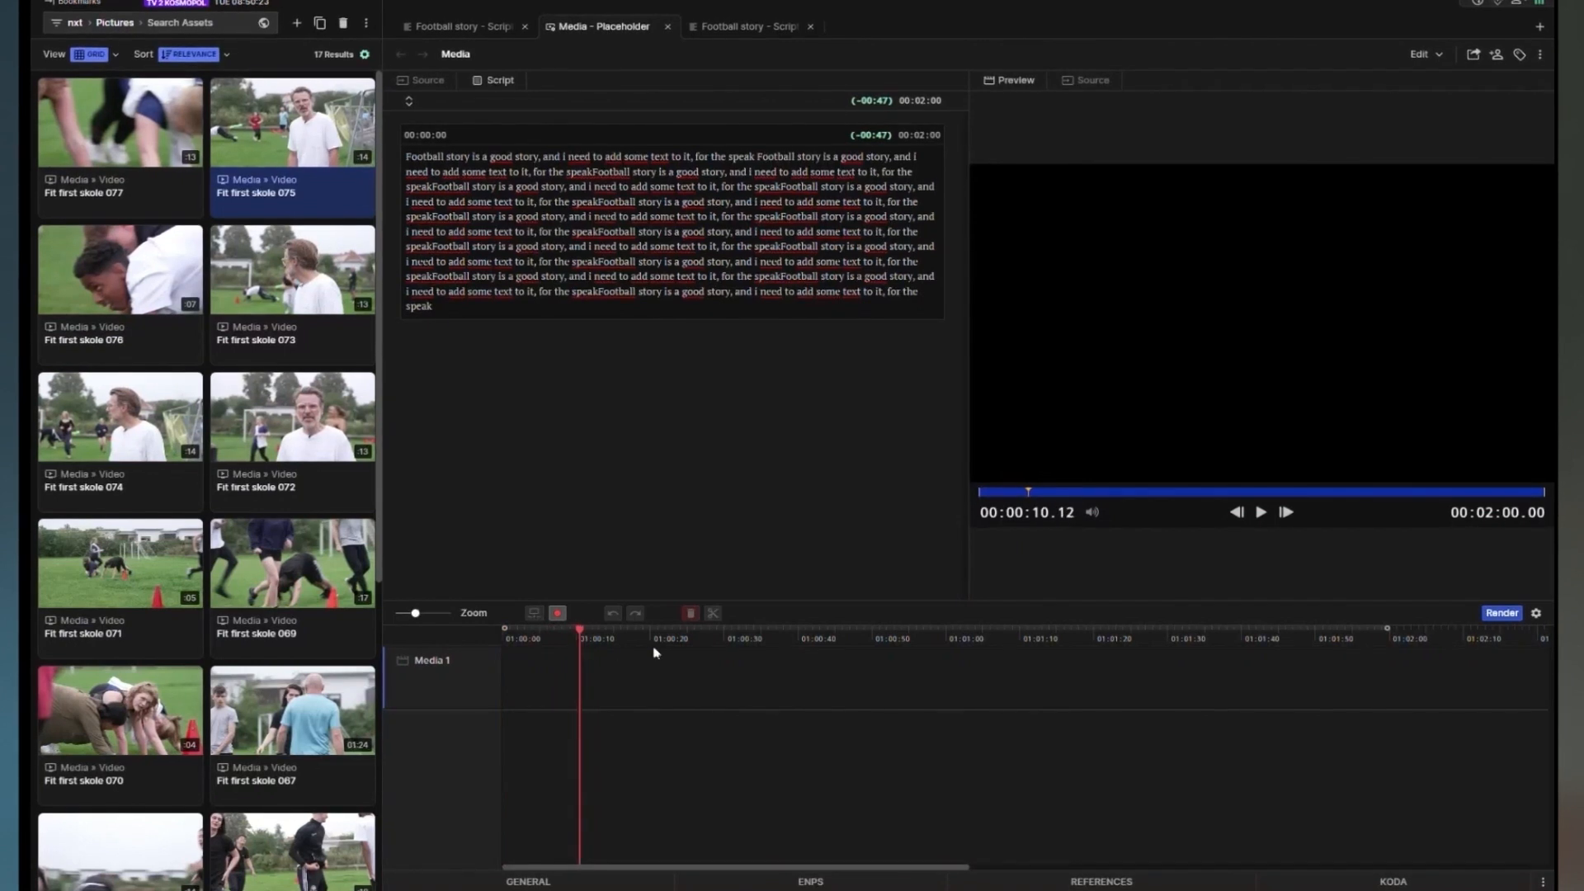
pyautogui.click(1084, 82)
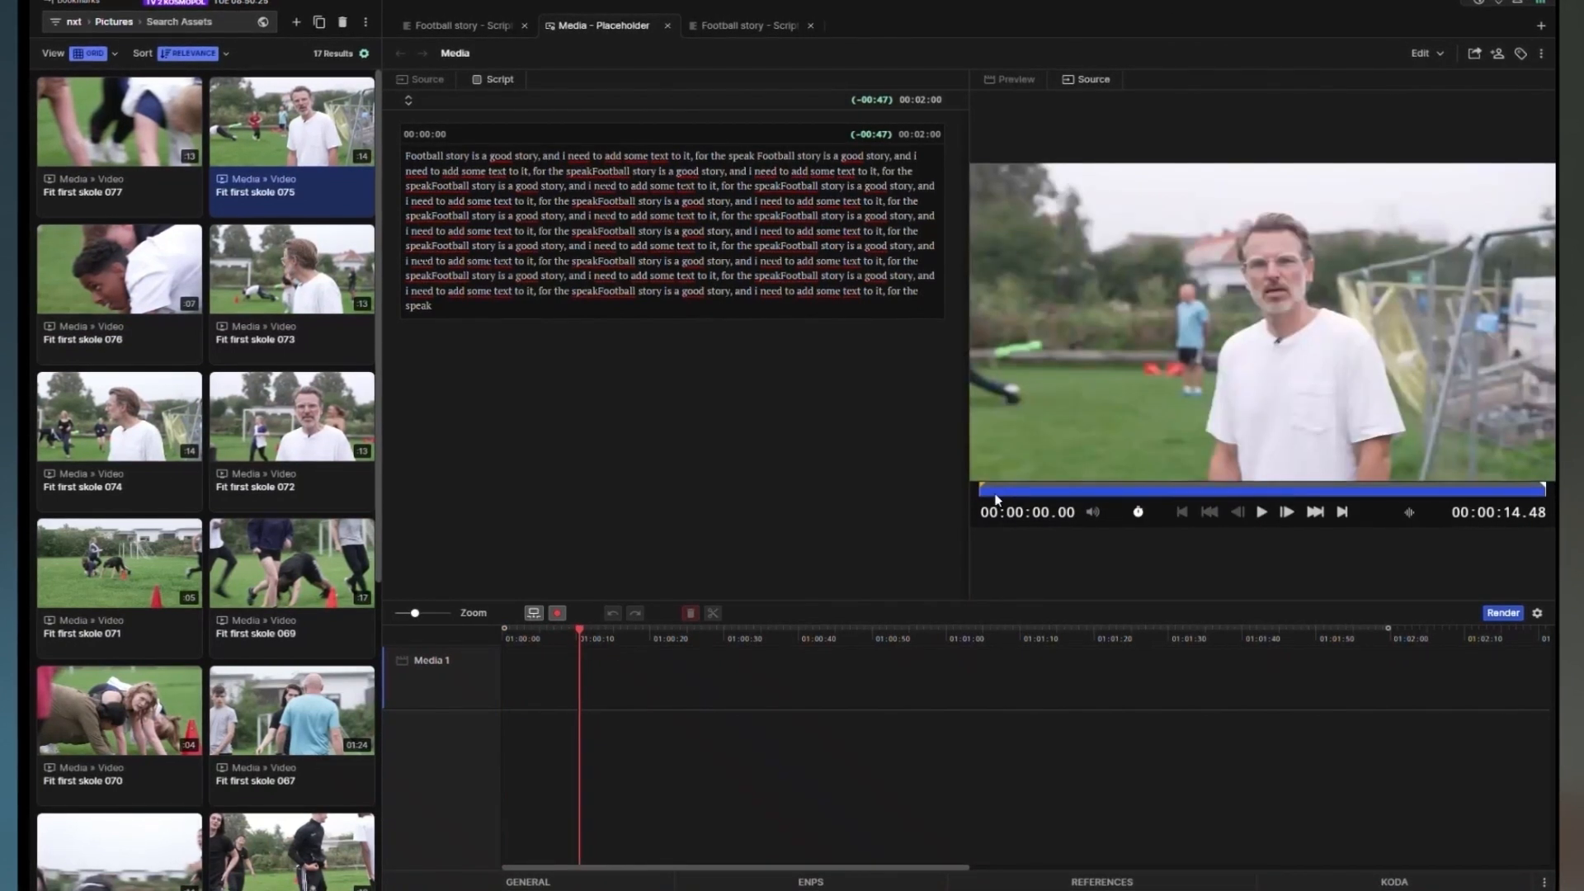
pyautogui.moveTo(1083, 488); pyautogui.dragTo(1237, 499)
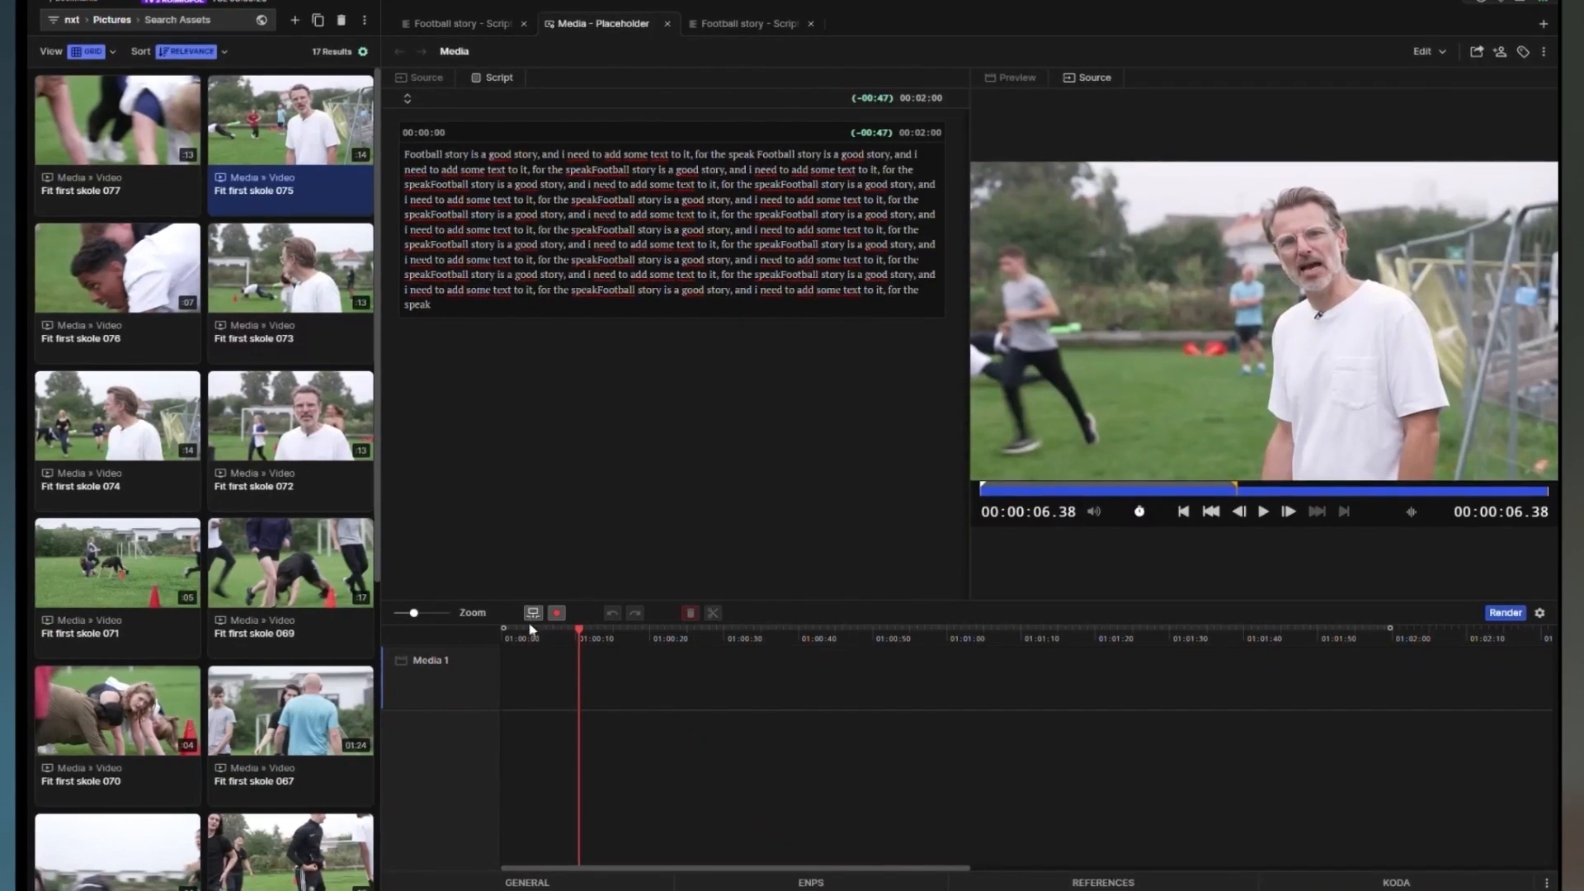
pyautogui.click(532, 612)
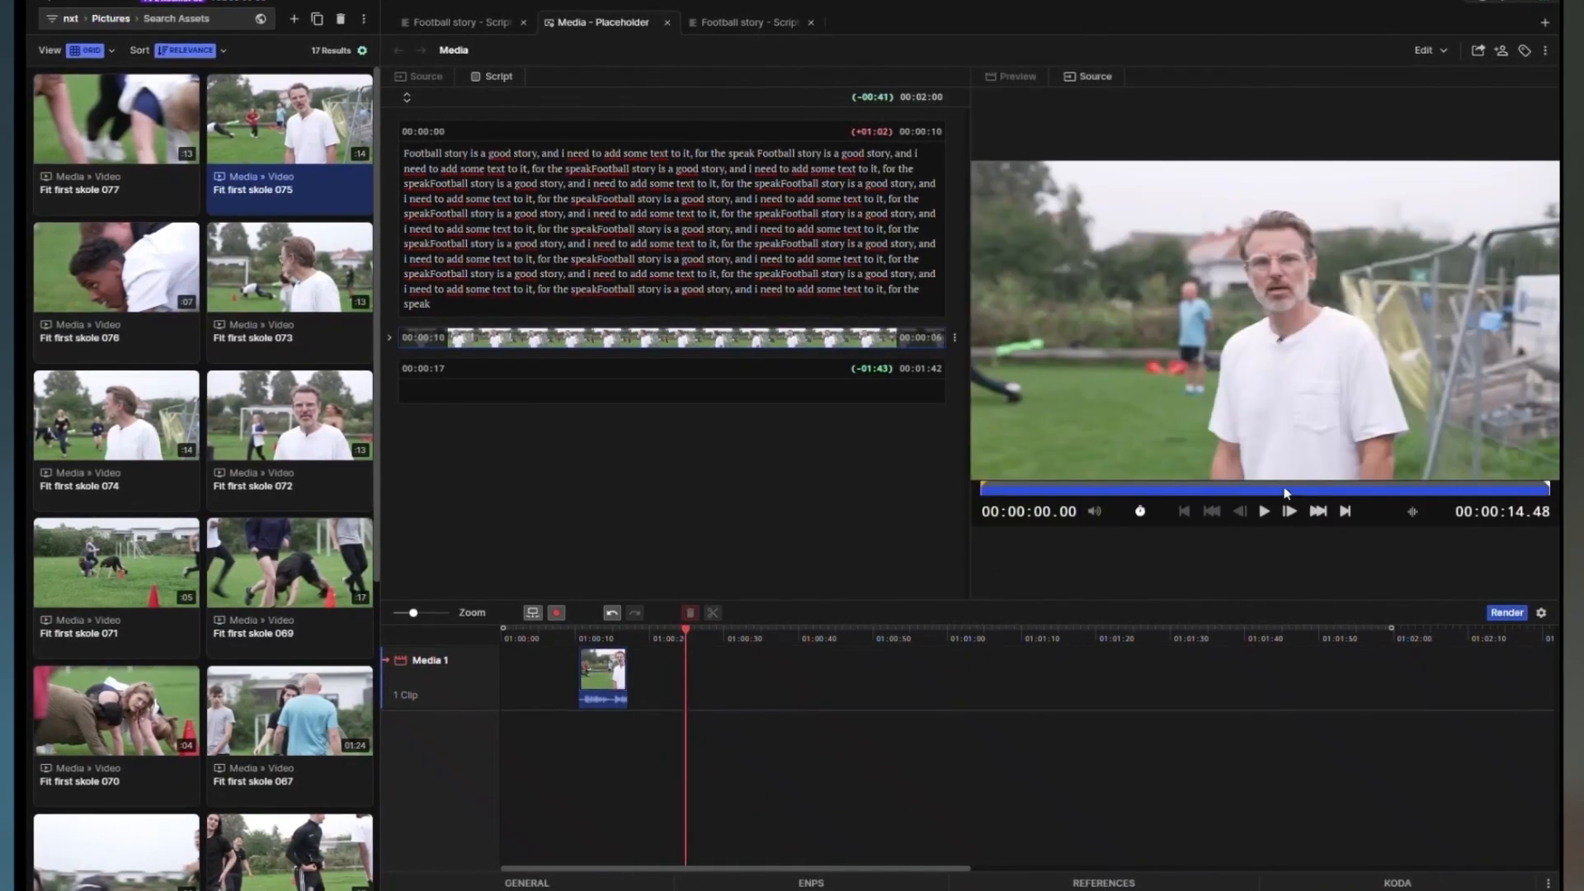
pyautogui.click(1279, 490)
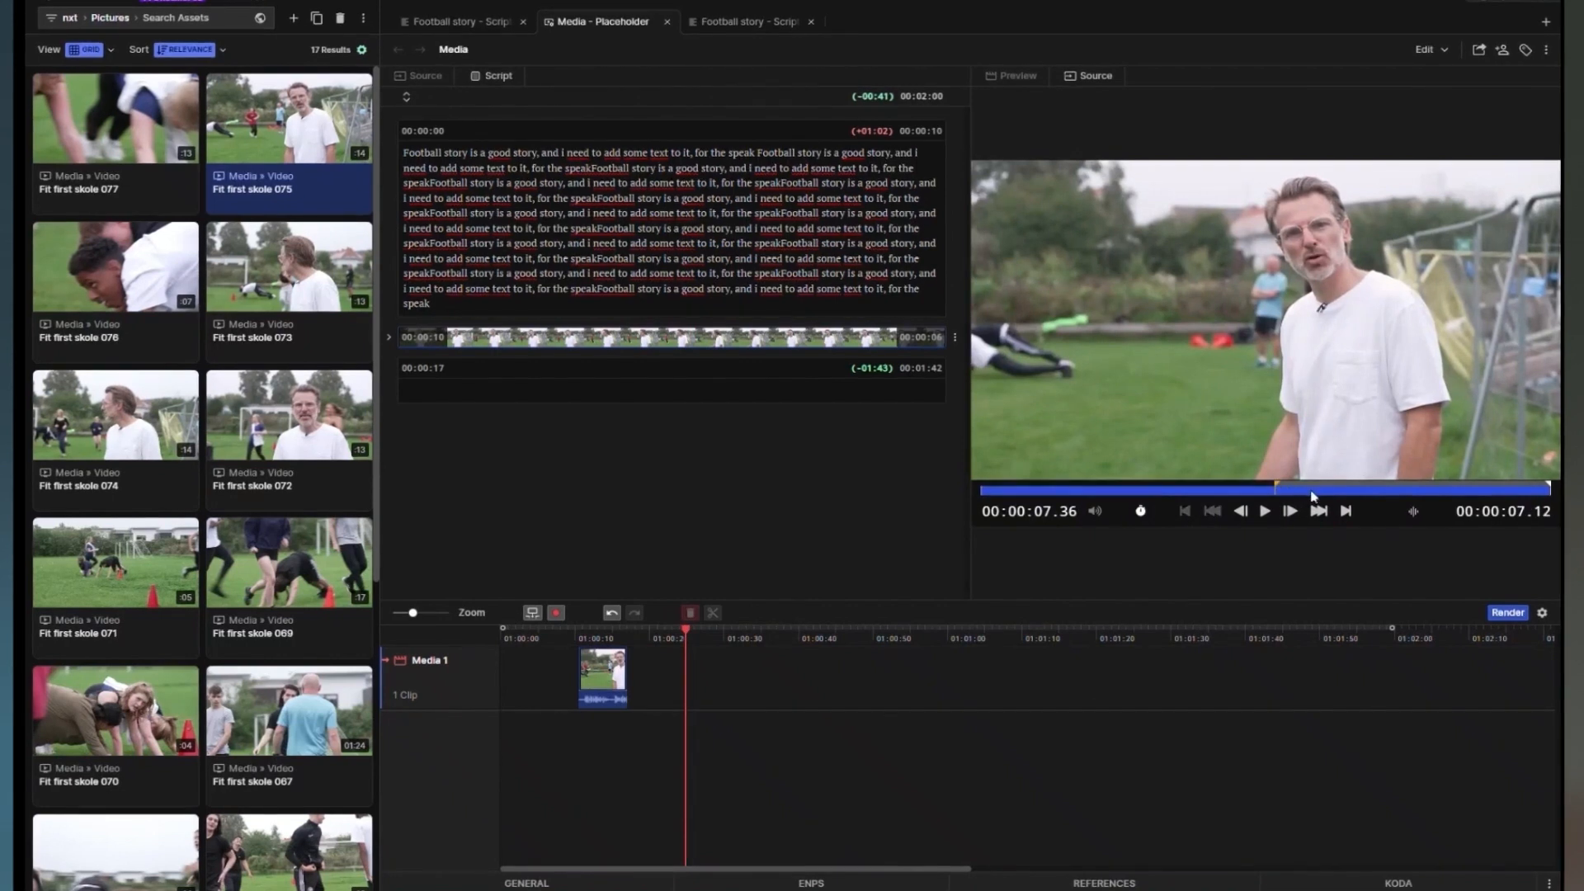
pyautogui.click(1318, 510)
# Step: Add two sections of Fit first skole 072 to the timeline: one at about 42 seconds, and one from 00:00:06.46 onward at about 58 seconds
pyautogui.moveTo(813, 632); pyautogui.dragTo(817, 633)
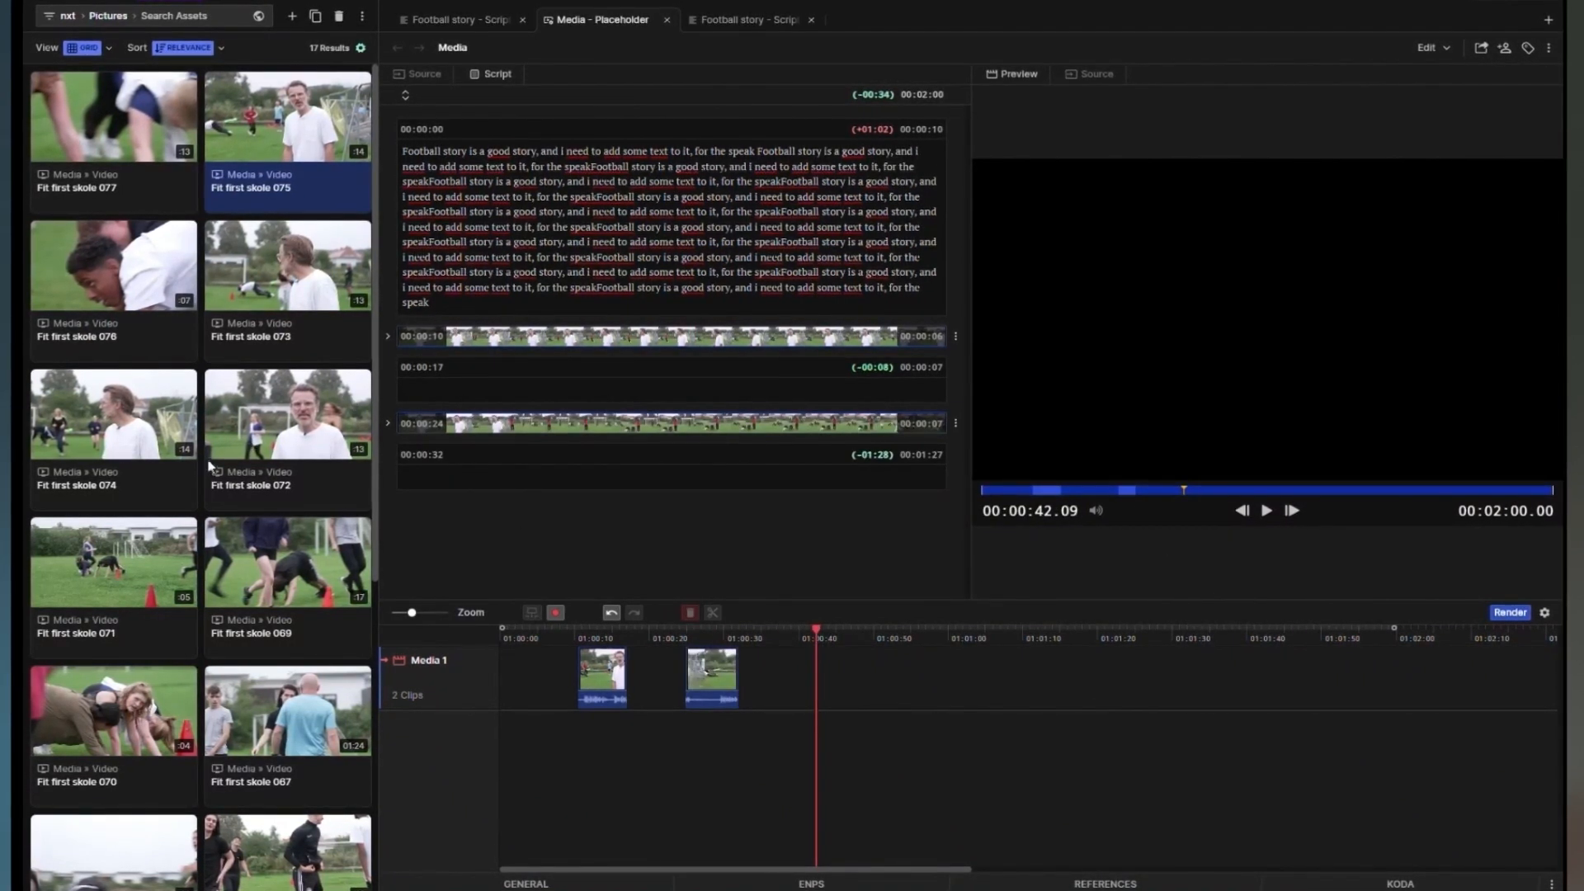
pyautogui.click(284, 421)
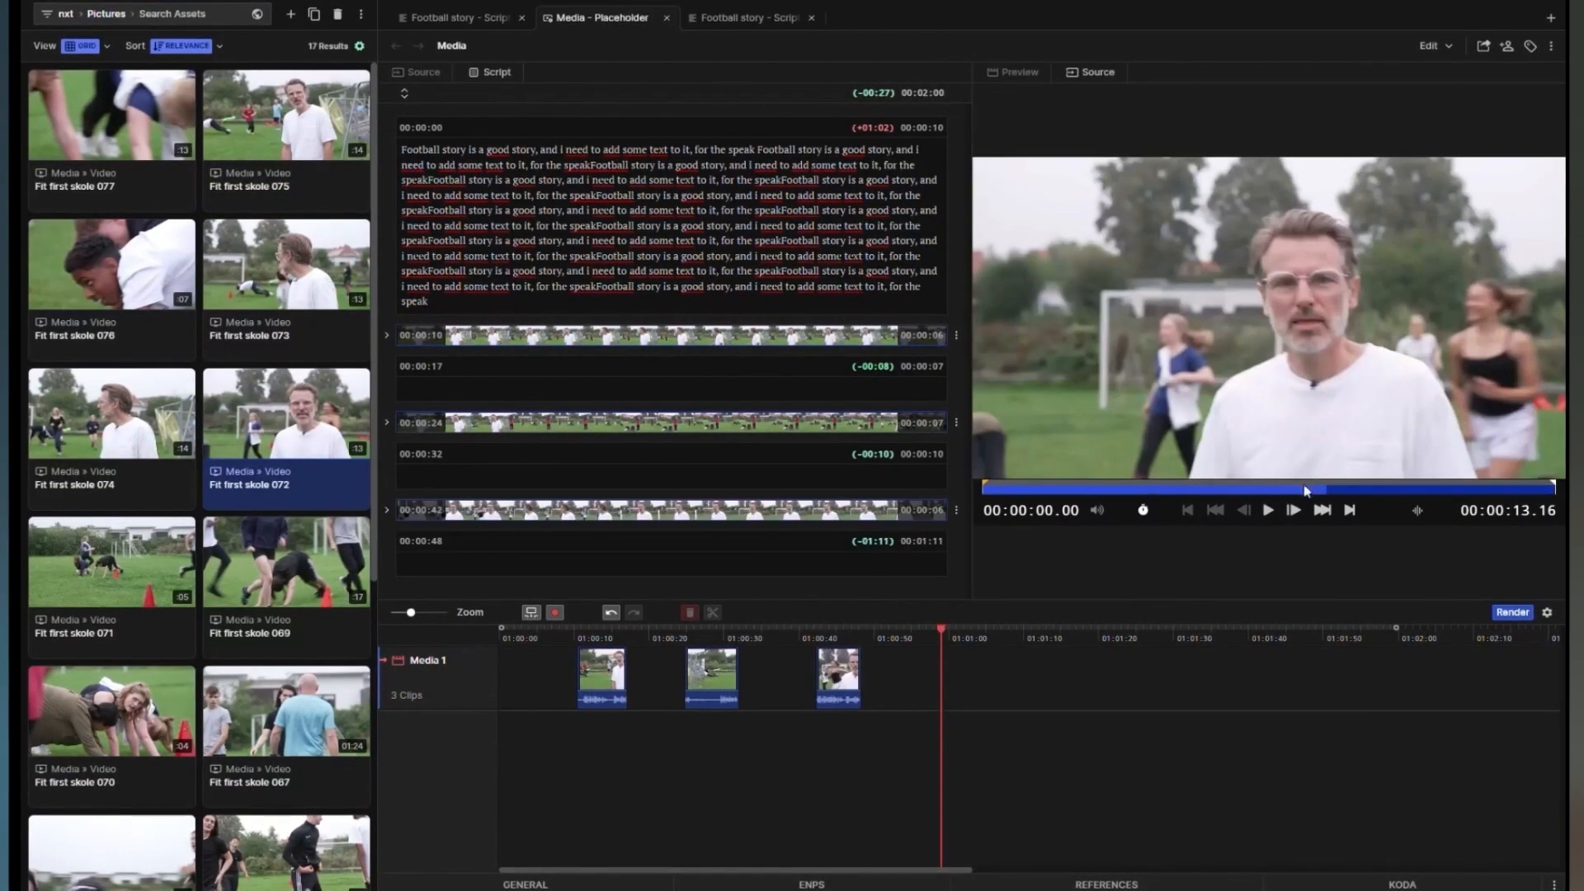
pyautogui.moveTo(1305, 489); pyautogui.dragTo(1289, 490)
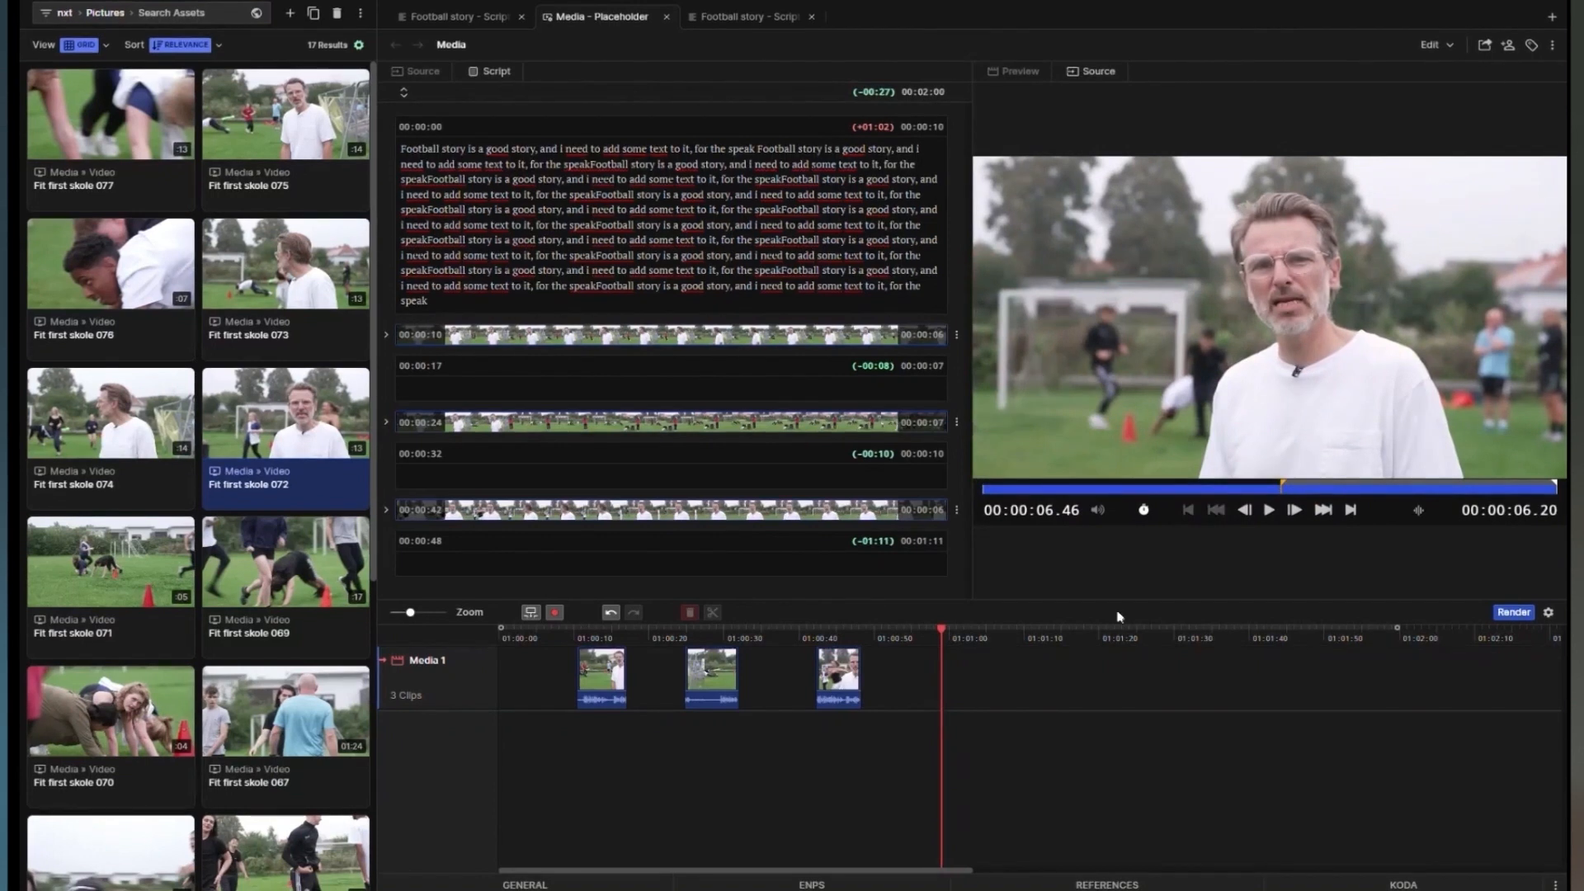
pyautogui.click(1323, 509)
# Step: Add the first 13 seconds of Fit first skole 056 to the timeline at 00:02:07.21
pyautogui.scroll(-5, 149, 585)
pyautogui.click(112, 646)
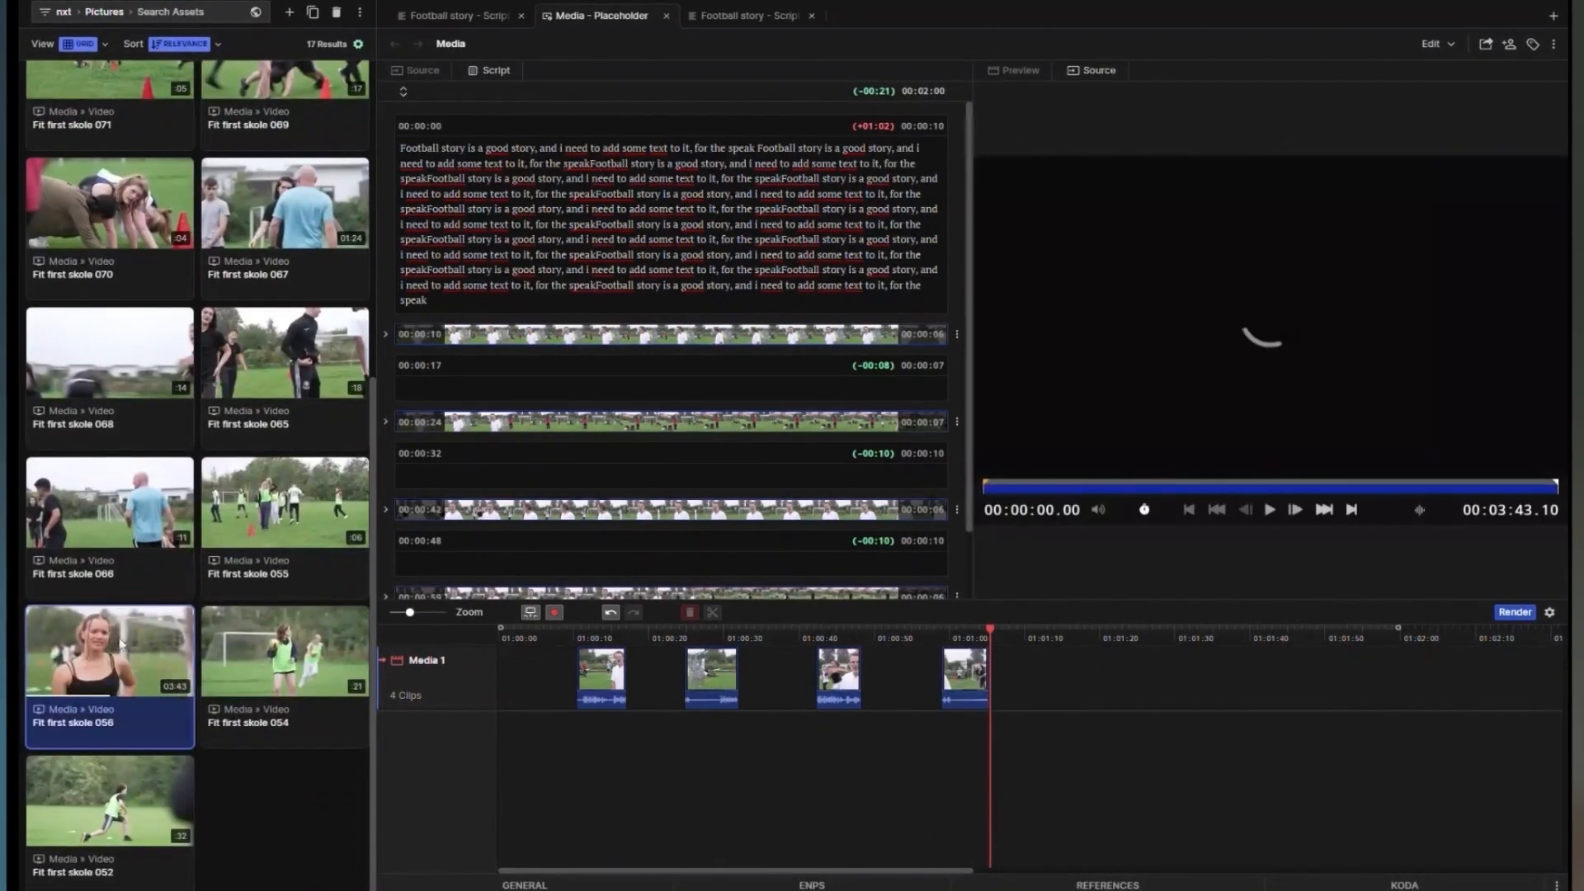
pyautogui.moveTo(971, 870); pyautogui.dragTo(1180, 878)
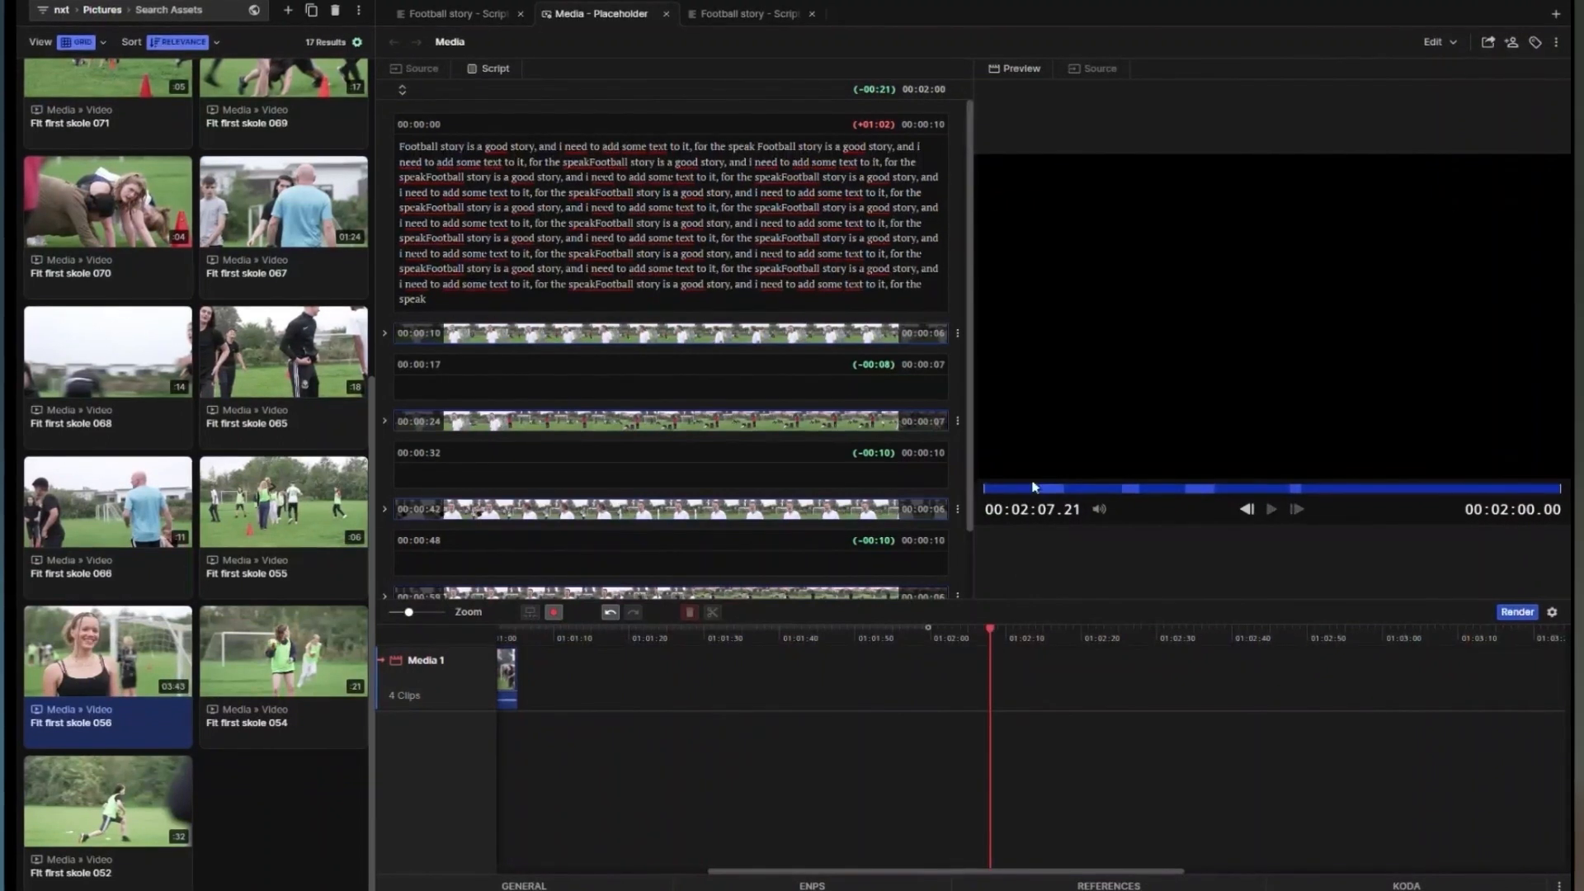
pyautogui.click(1093, 70)
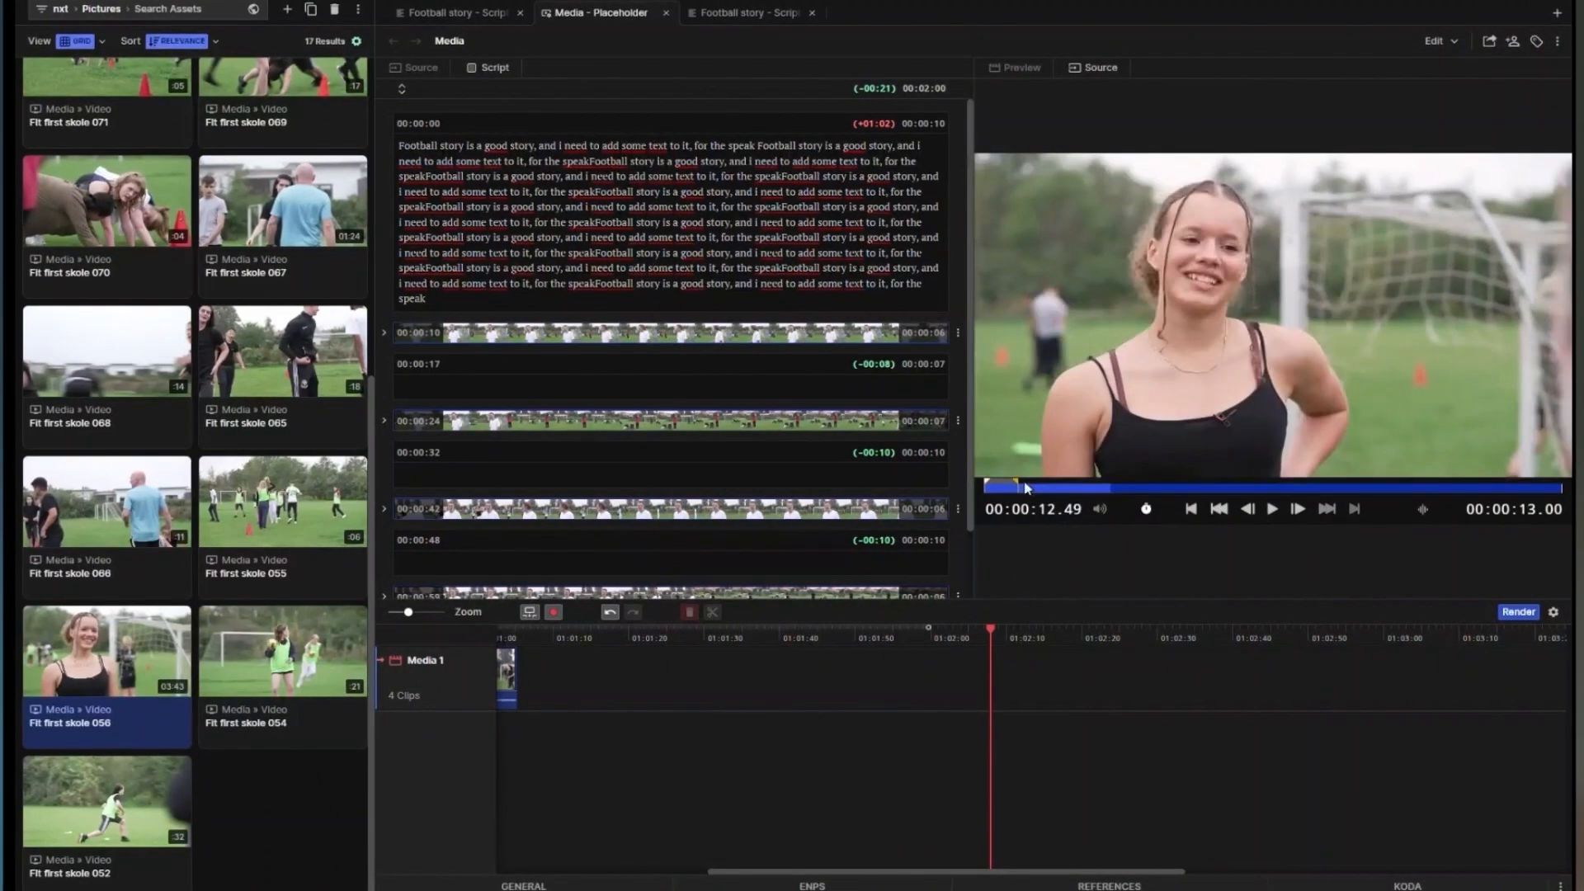
# Step: Add three more sections of Fit first skole 056 to the timeline, spaced apart and starting at 00:02:24.22
pyautogui.click(1114, 642)
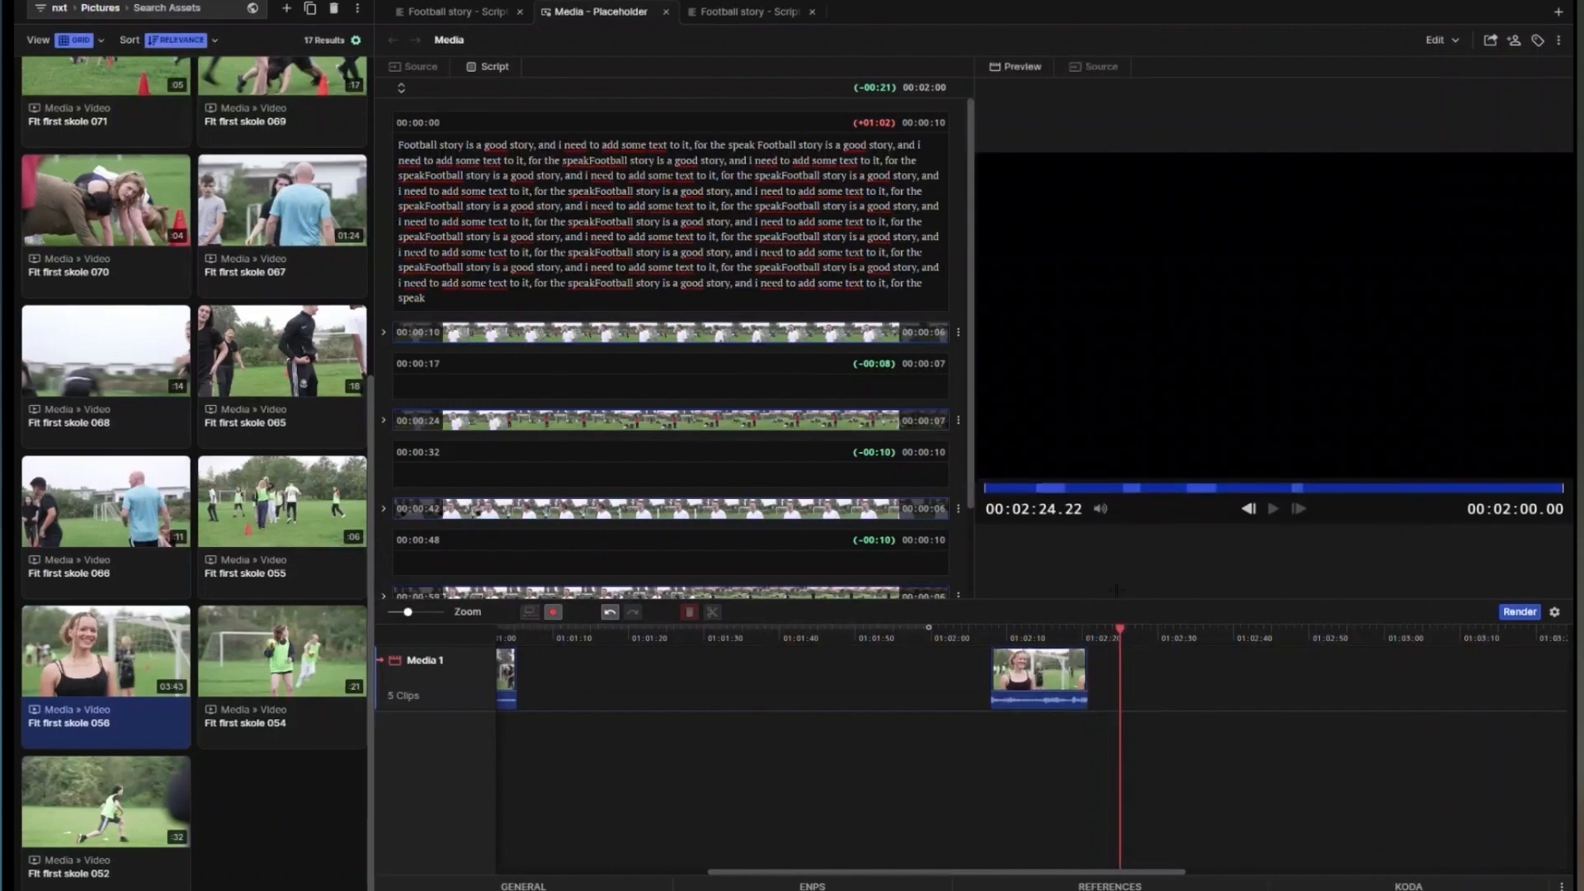
pyautogui.click(1117, 65)
pyautogui.moveTo(1024, 489); pyautogui.dragTo(1075, 495)
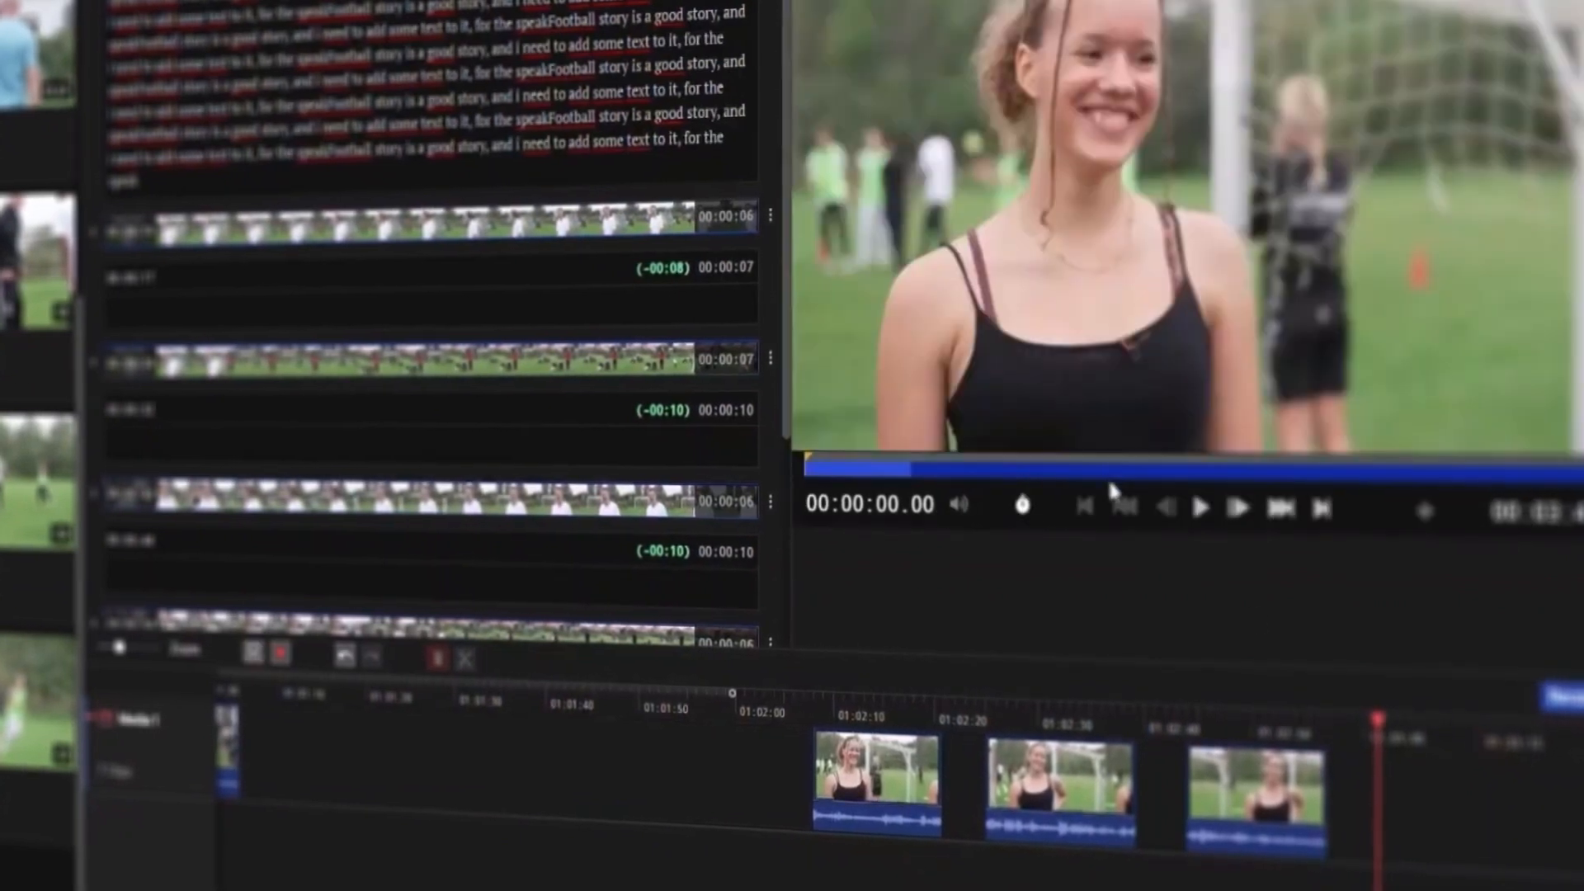
pyautogui.click(1117, 463)
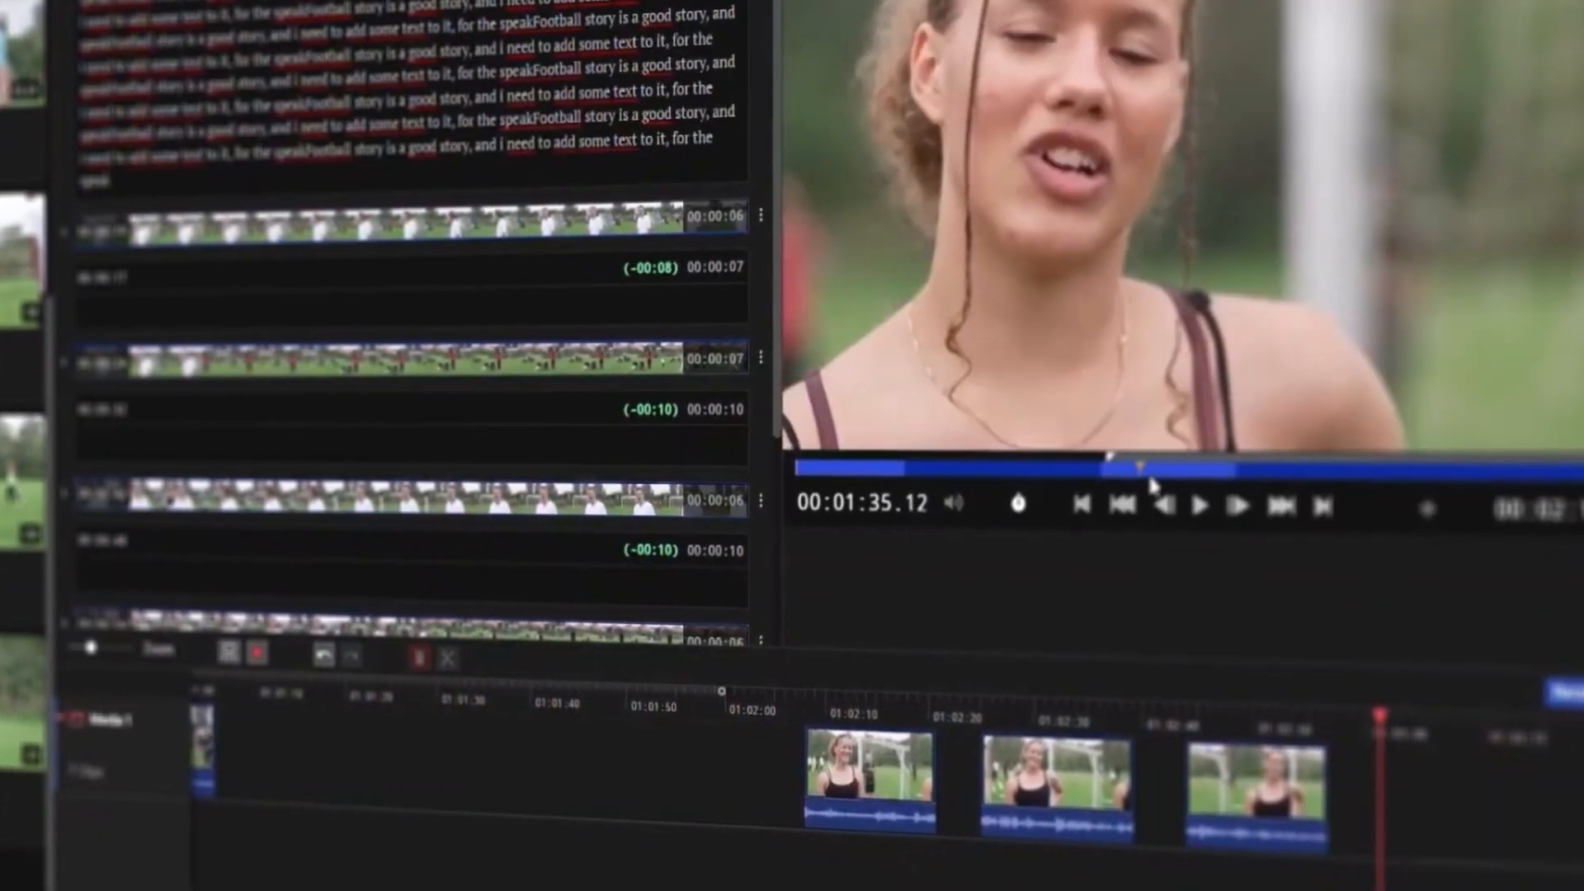
pyautogui.moveTo(1150, 478); pyautogui.dragTo(1158, 474)
pyautogui.press('o')
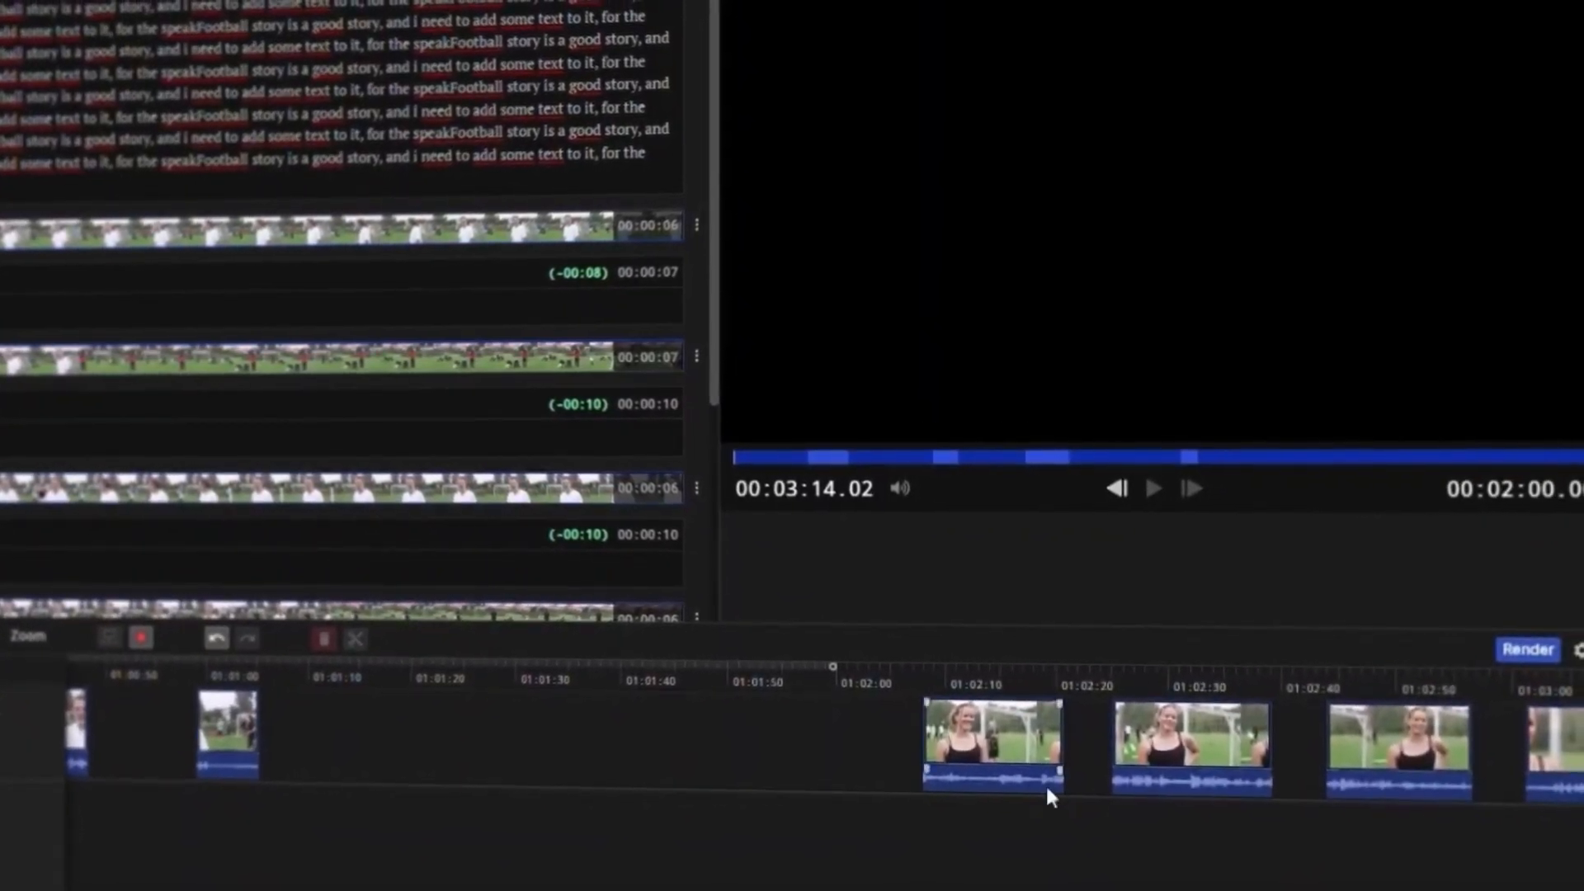
# Step: Move two of the Fit first skole 056 clips earlier on the timeline, to start at about 01:01:16 and 01:01:39
pyautogui.moveTo(1012, 738); pyautogui.dragTo(683, 741)
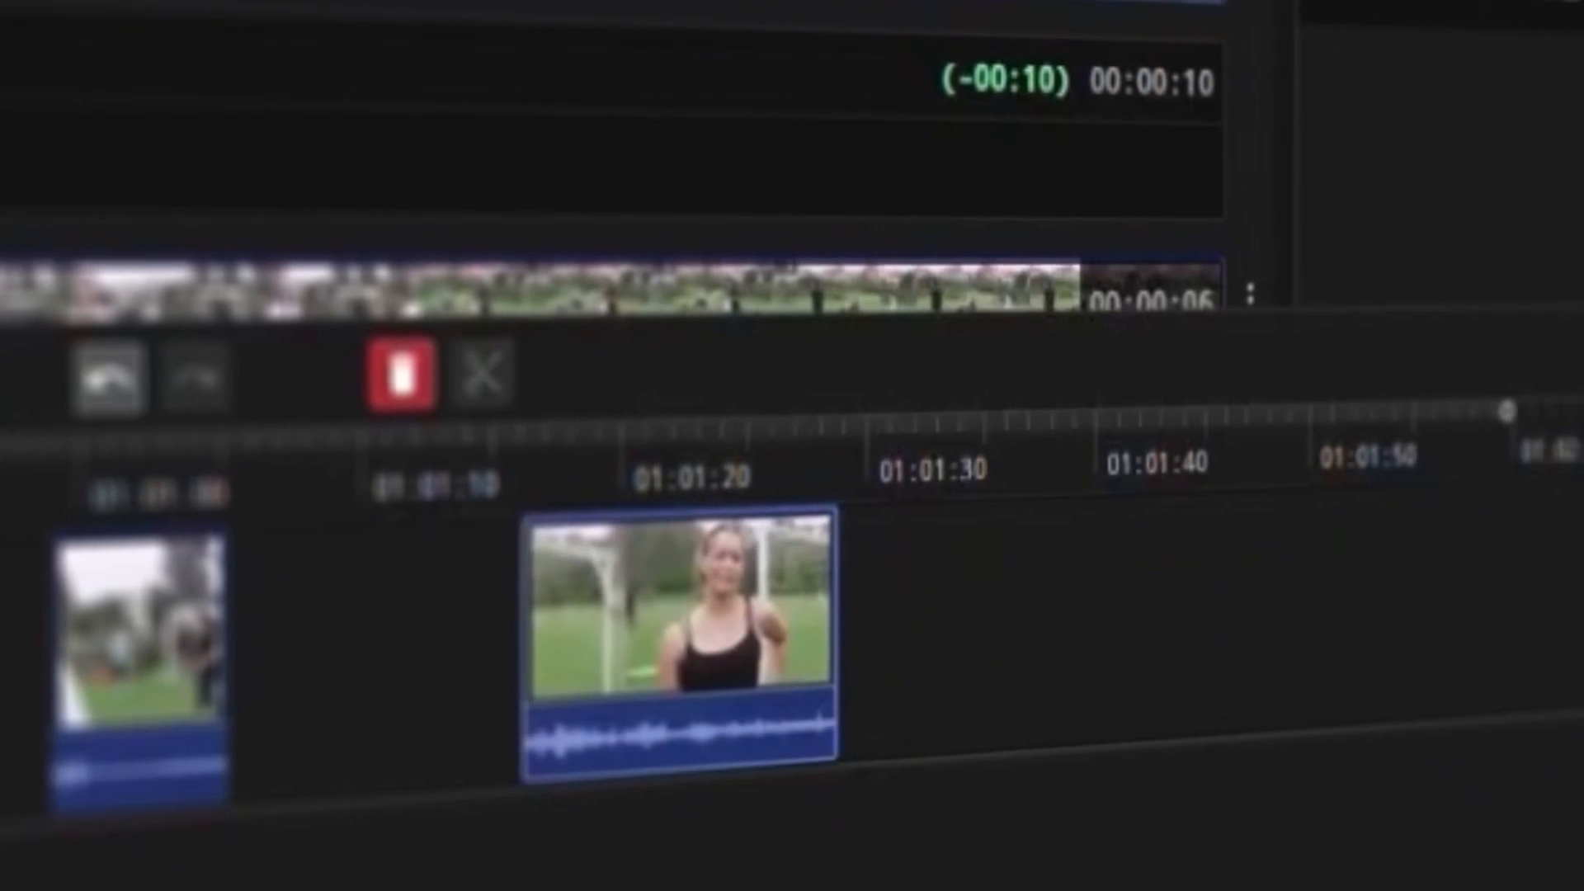
pyautogui.moveTo(1582, 554); pyautogui.dragTo(1151, 555)
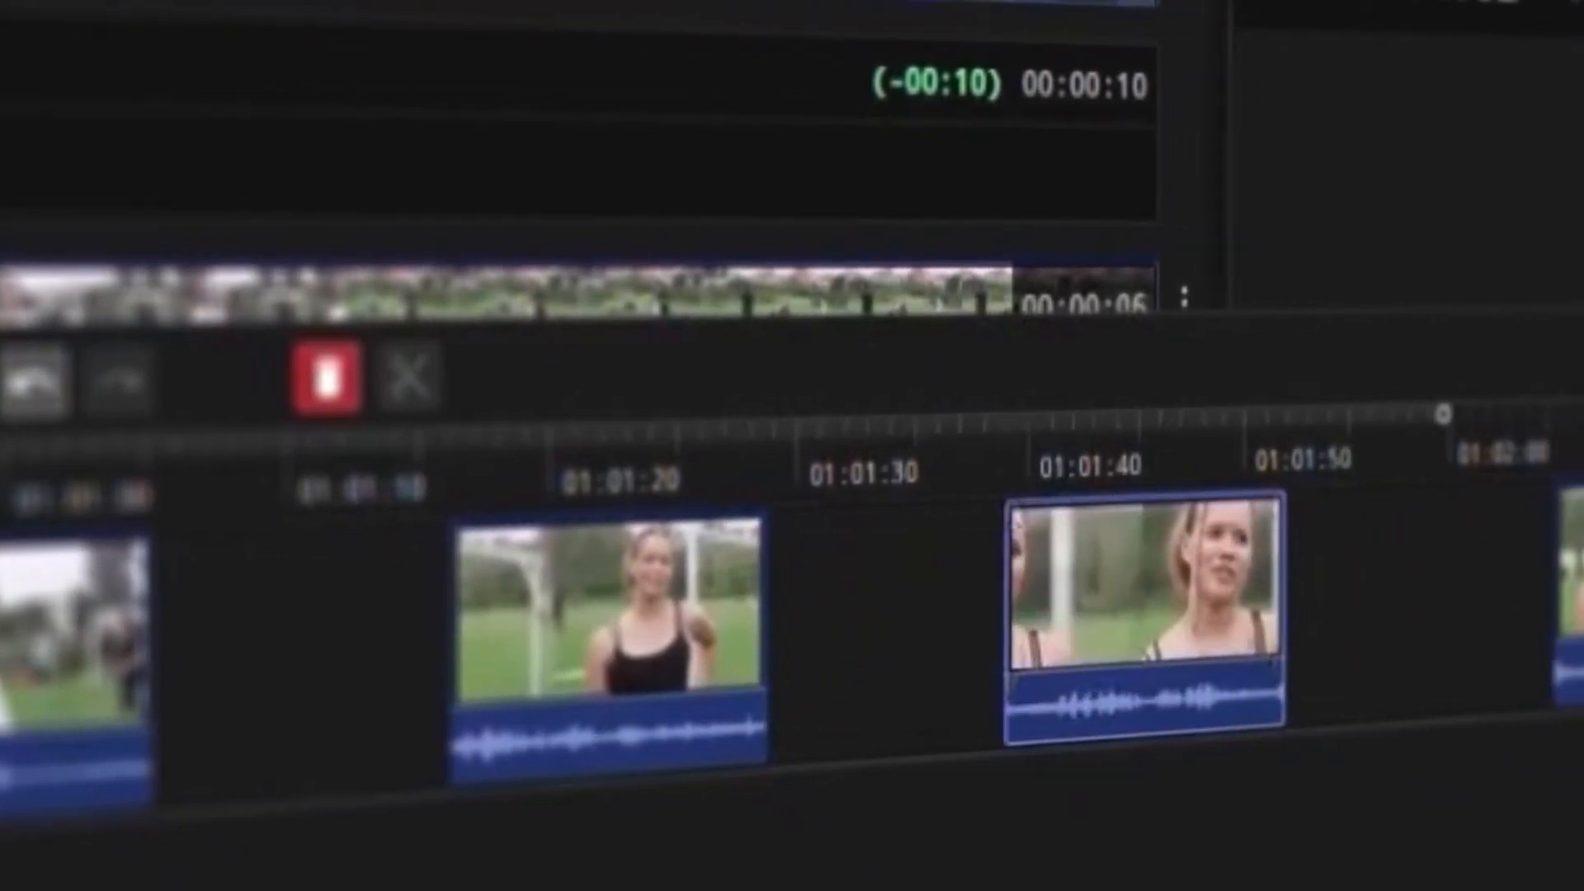
# Step: Move the close-up Fit first skole 056 clip later on the timeline, to start at about 01:01:44
pyautogui.moveTo(1229, 603); pyautogui.dragTo(1324, 602)
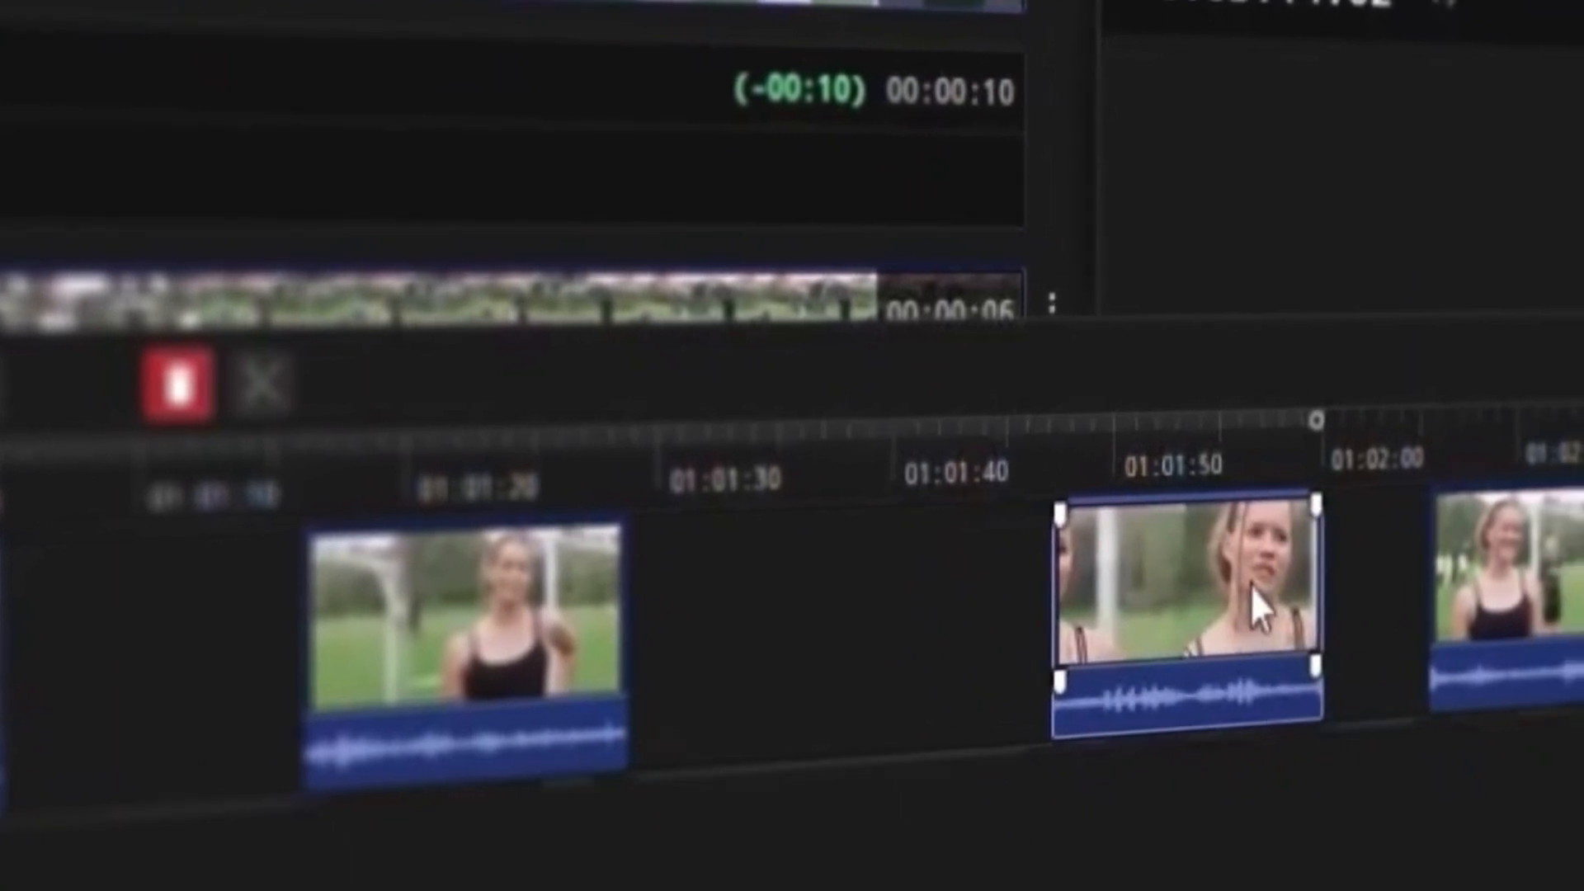
pyautogui.moveTo(1265, 585); pyautogui.dragTo(1323, 600)
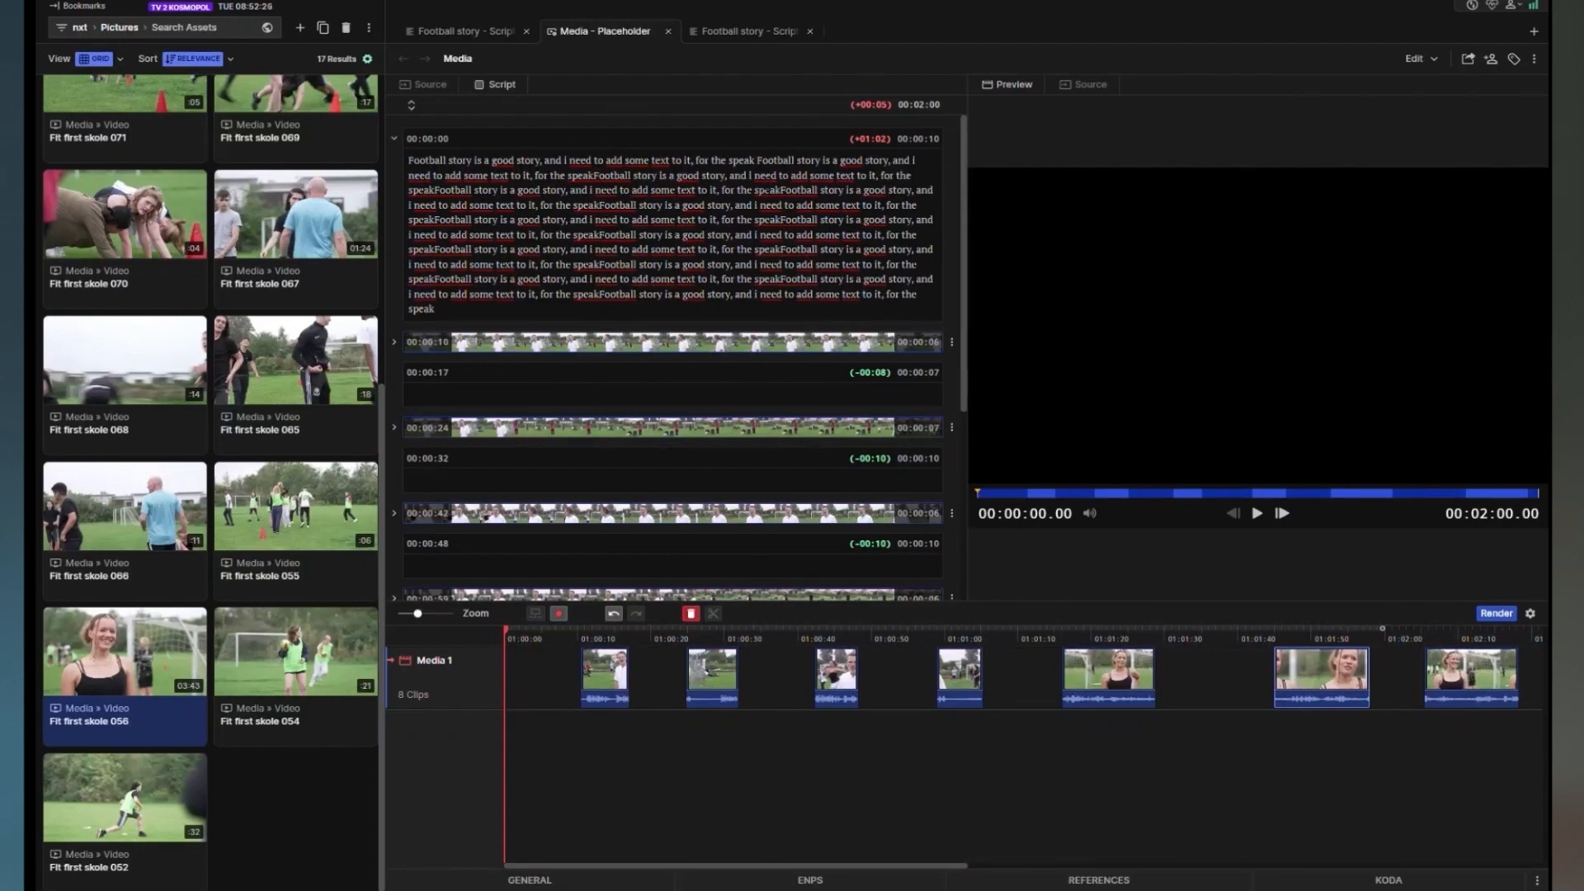
# Step: Cut the surplus speak text from the opening section into the 00:00:17 section, and pass that section's overflow on to the 00:00:32 section
pyautogui.moveTo(876, 175); pyautogui.dragTo(928, 309)
pyautogui.hotkey('ctrl', 'c')
pyautogui.press('BackSpace')
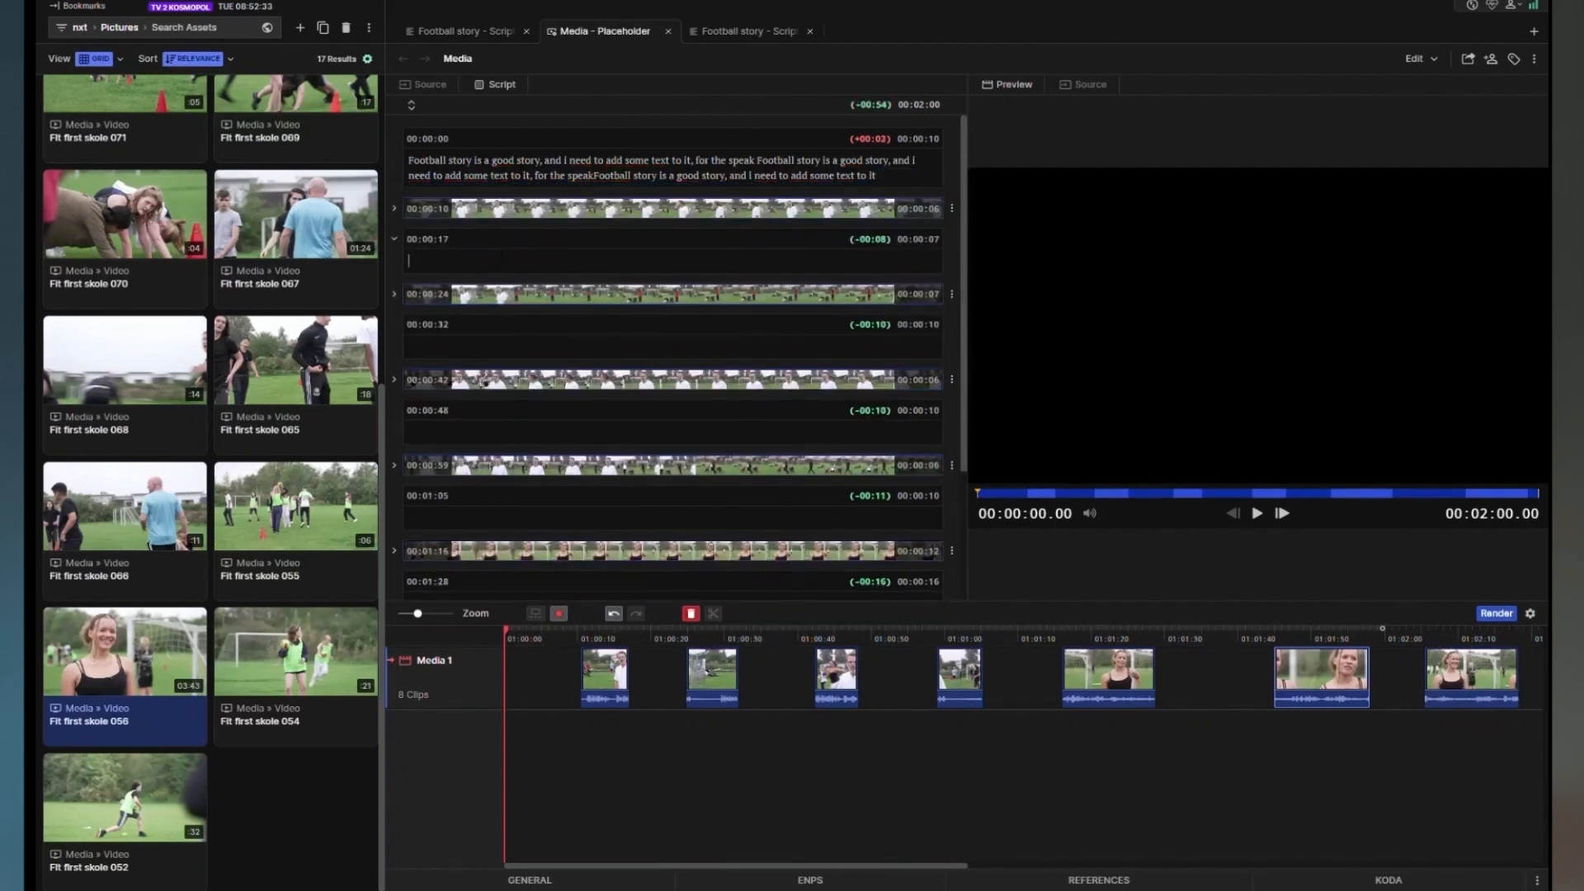
pyautogui.hotkey('ctrl', 'v')
pyautogui.moveTo(757, 381); pyautogui.dragTo(667, 281)
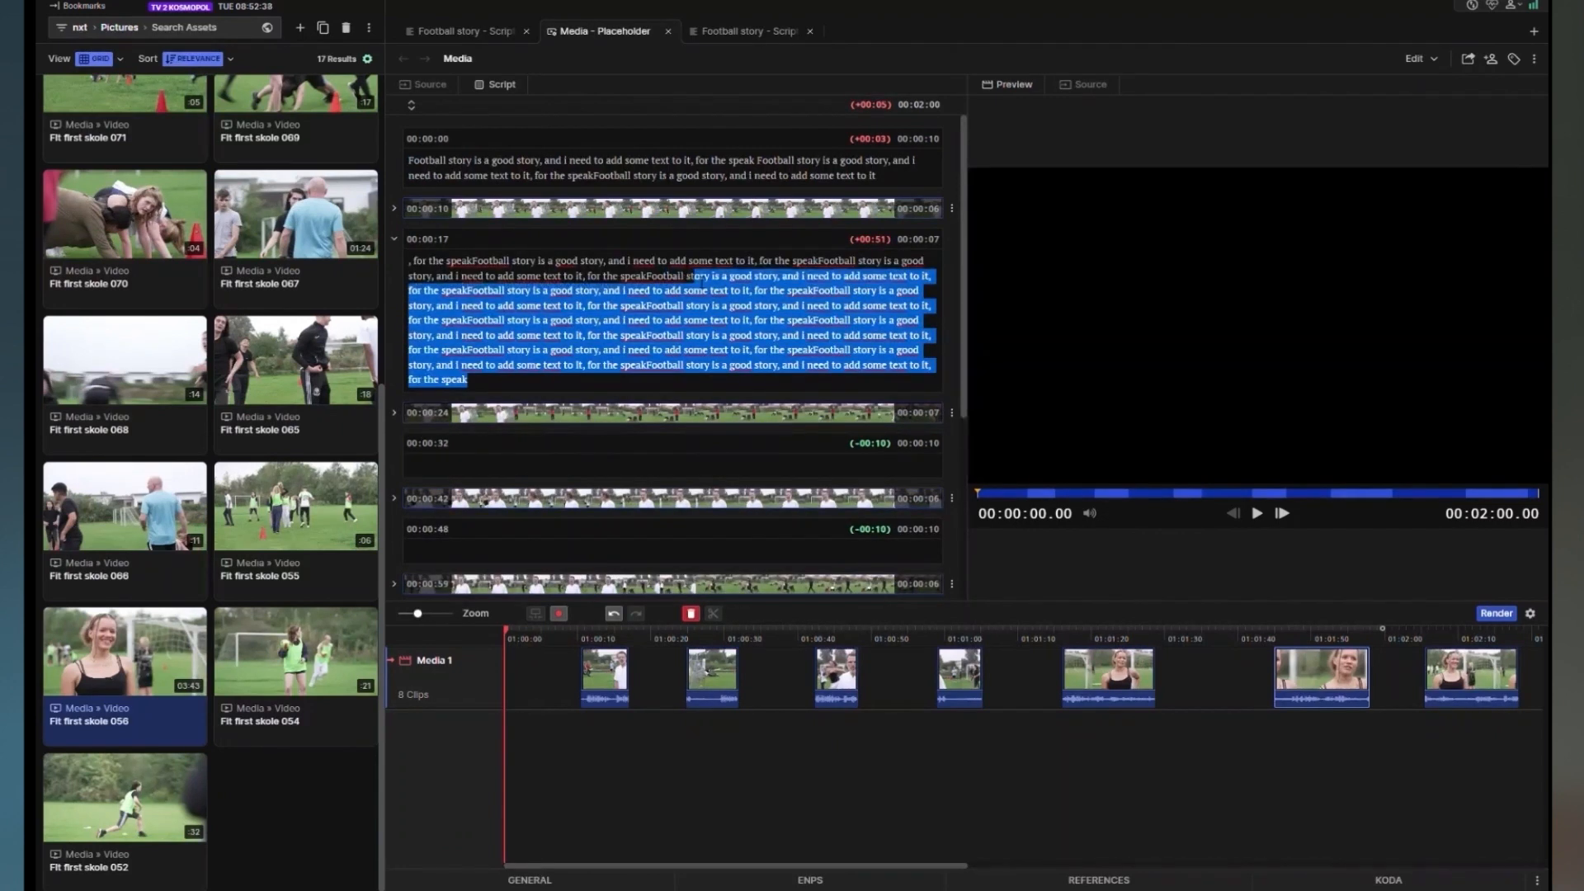
pyautogui.hotkey('ctrl', 'x')
pyautogui.click(701, 370)
pyautogui.hotkey('ctrl', 'v')
# Step: Cut the overflow text from the 00:00:32 section into the 00:00:48 section, and its remaining overflow into the 00:01:05 section
pyautogui.moveTo(717, 450); pyautogui.dragTo(771, 393)
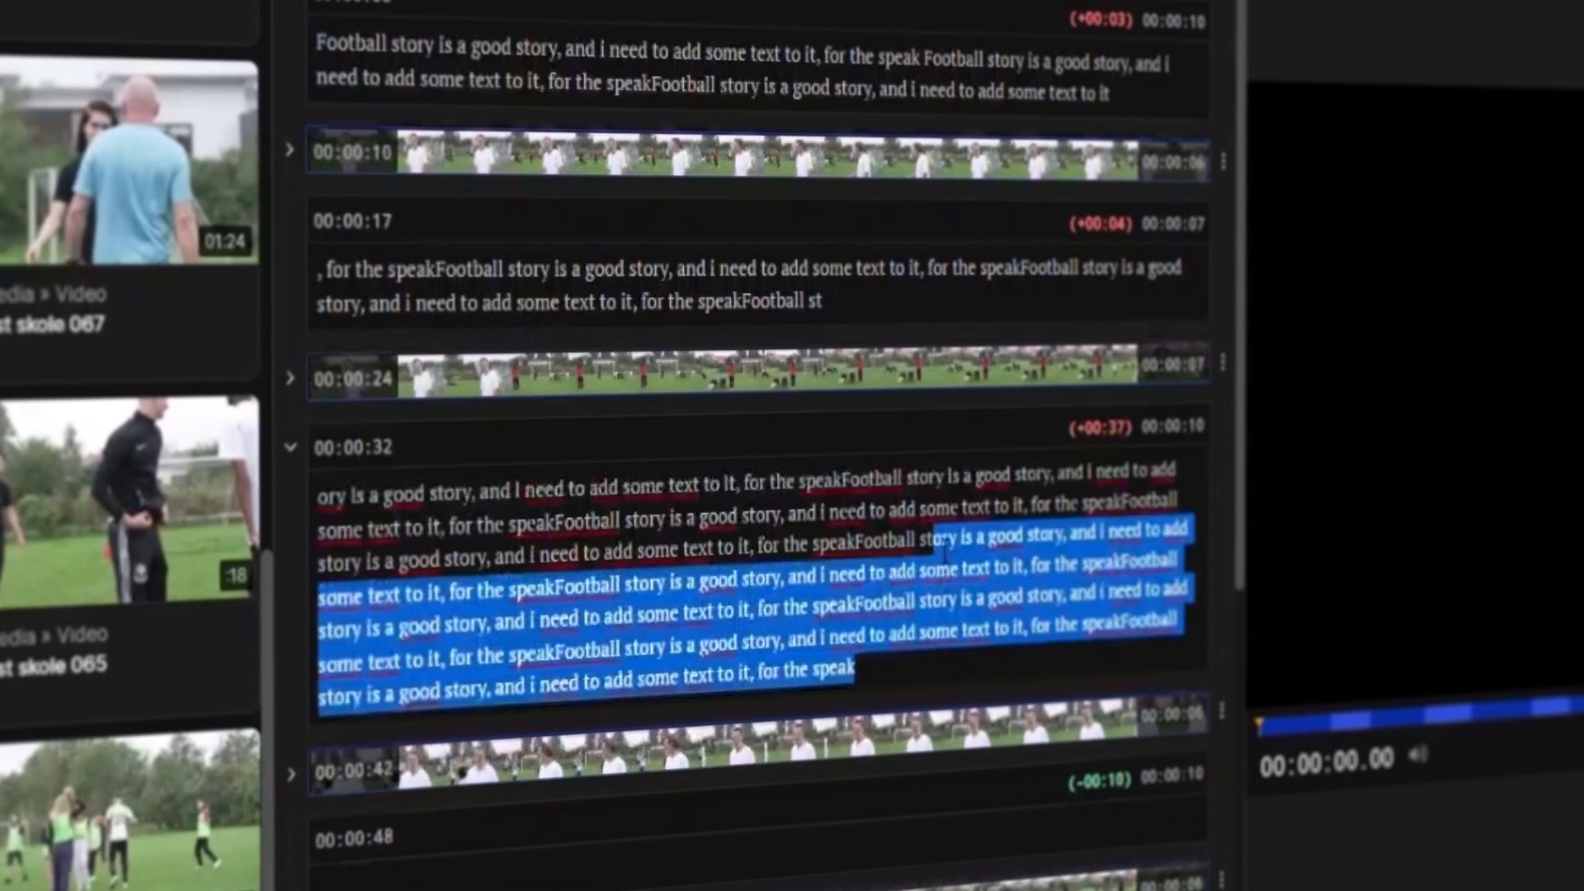
pyautogui.hotkey('ctrl', 'x')
pyautogui.scroll(-5, 944, 550)
pyautogui.click(660, 532)
pyautogui.hotkey('ctrl', 'v')
pyautogui.hotkey('ctrl', 'x')
pyautogui.click(660, 457)
pyautogui.hotkey('ctrl', 'v')
# Step: Cut the excess text from the end of the 00:01:05 section and paste it into the 00:01:28 and 00:01:58 sections
pyautogui.moveTo(660, 513); pyautogui.dragTo(636, 482)
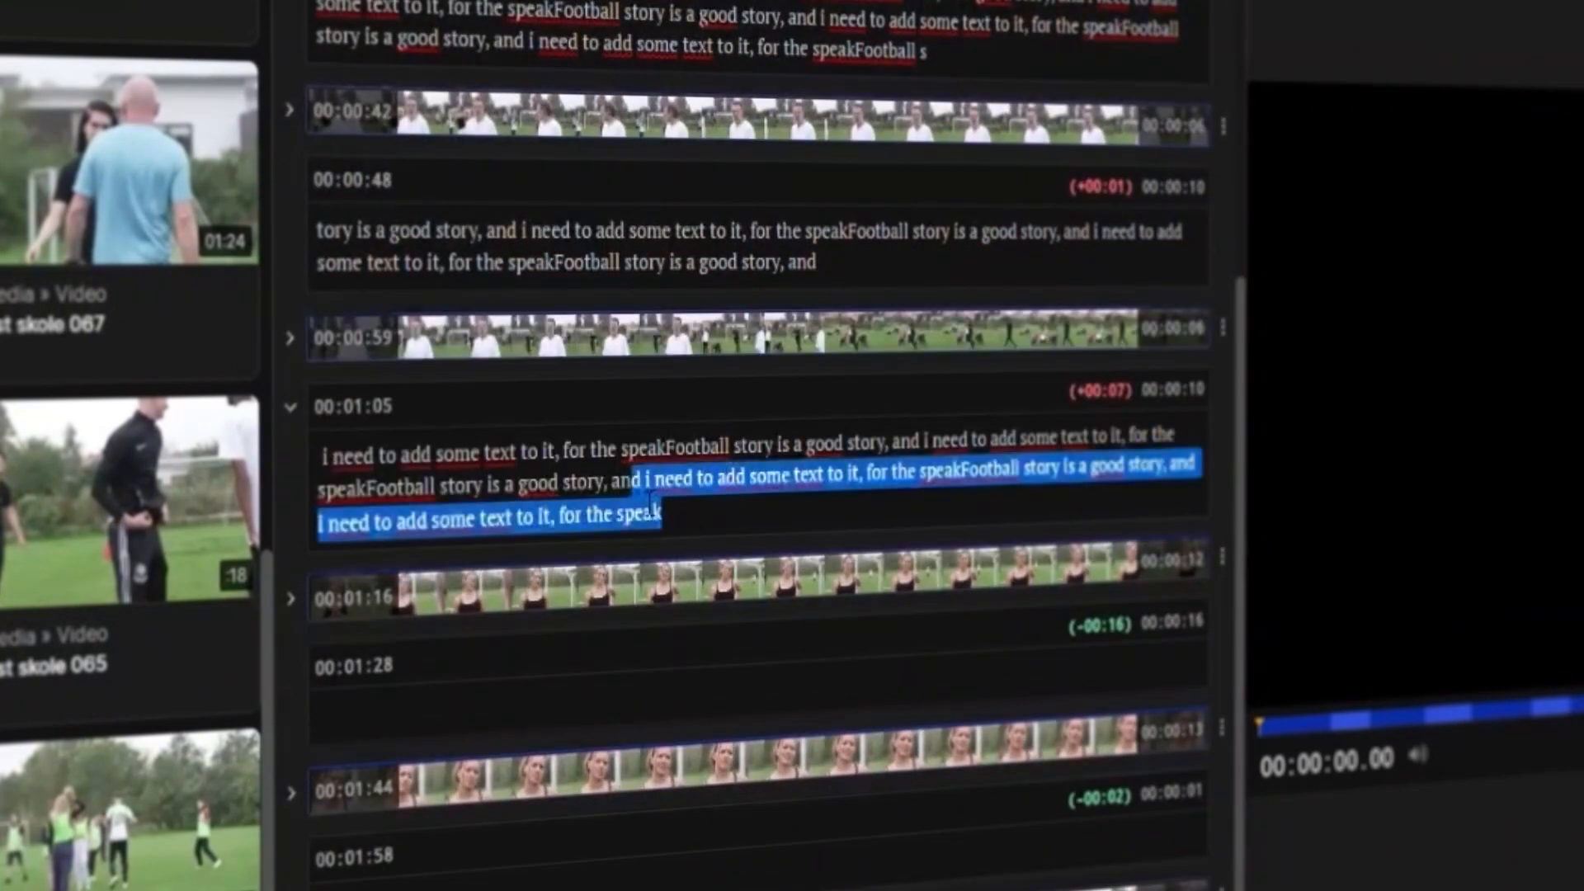
pyautogui.hotkey('ctrl', 'x')
pyautogui.click(356, 699)
pyautogui.hotkey('ctrl', 'v')
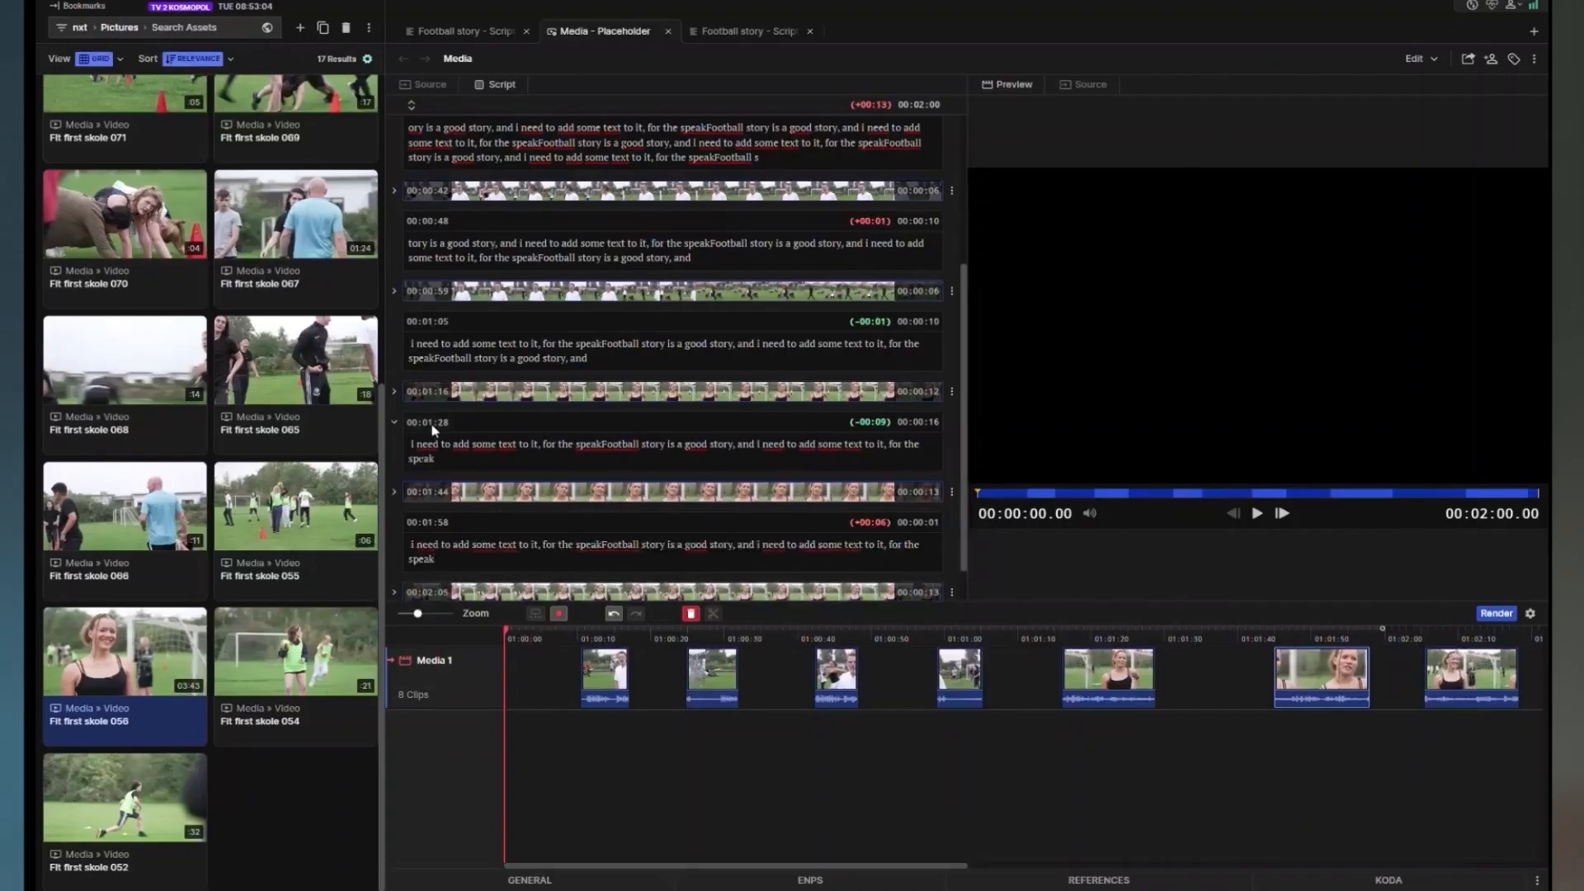
# Step: Jump the playhead to the script sections at 00:01:28, 00:01:16, 00:00:59, 00:00:48 and 00:01:05 to check their timeline positions
pyautogui.click(433, 429)
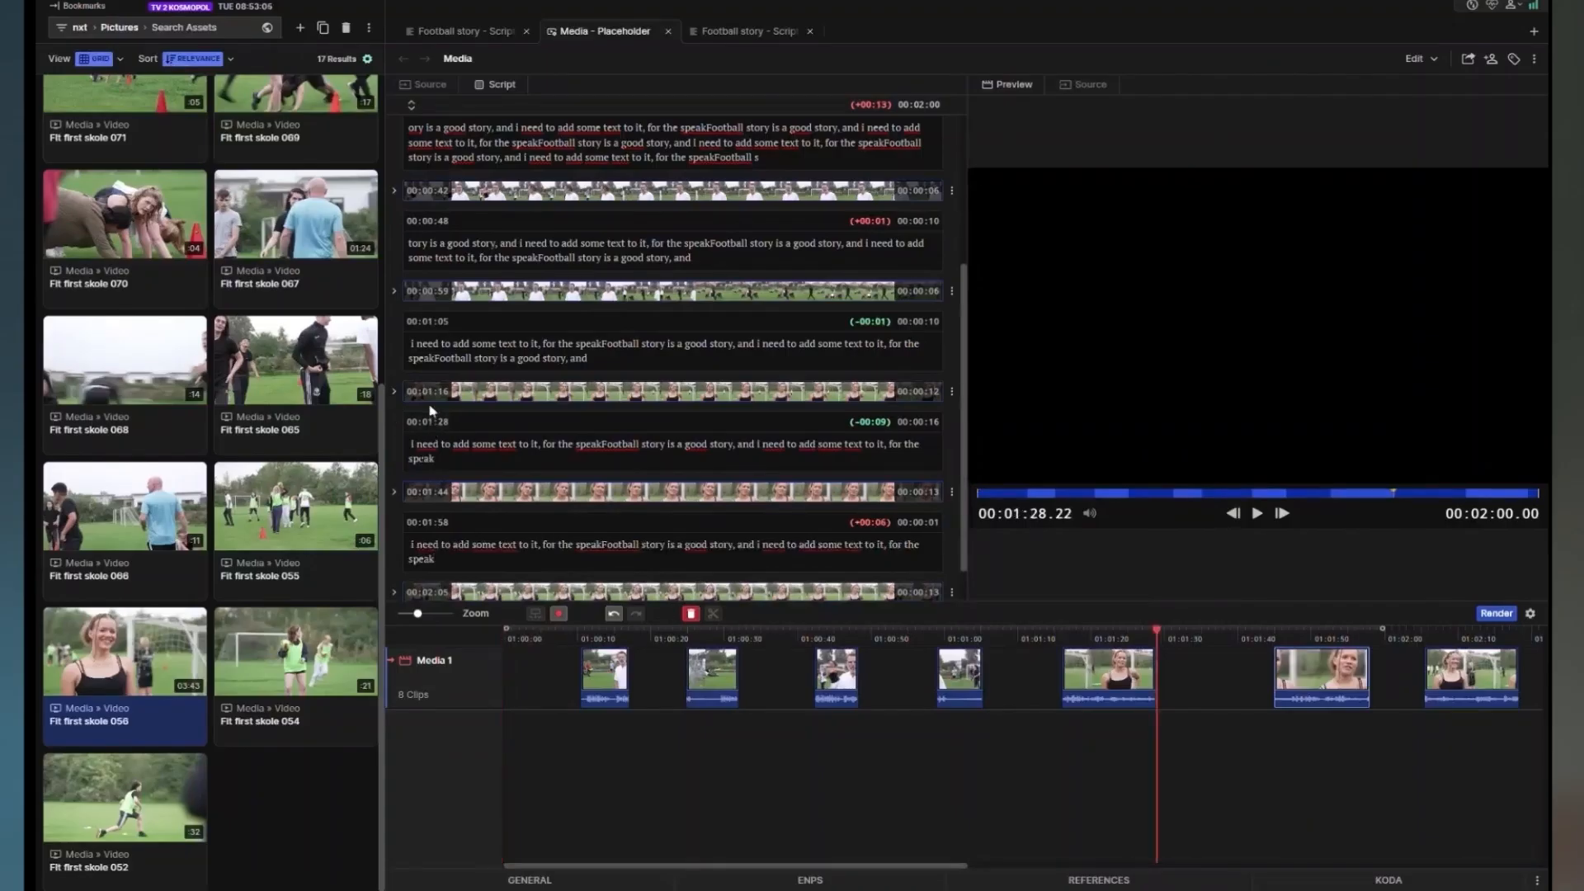
pyautogui.click(1063, 633)
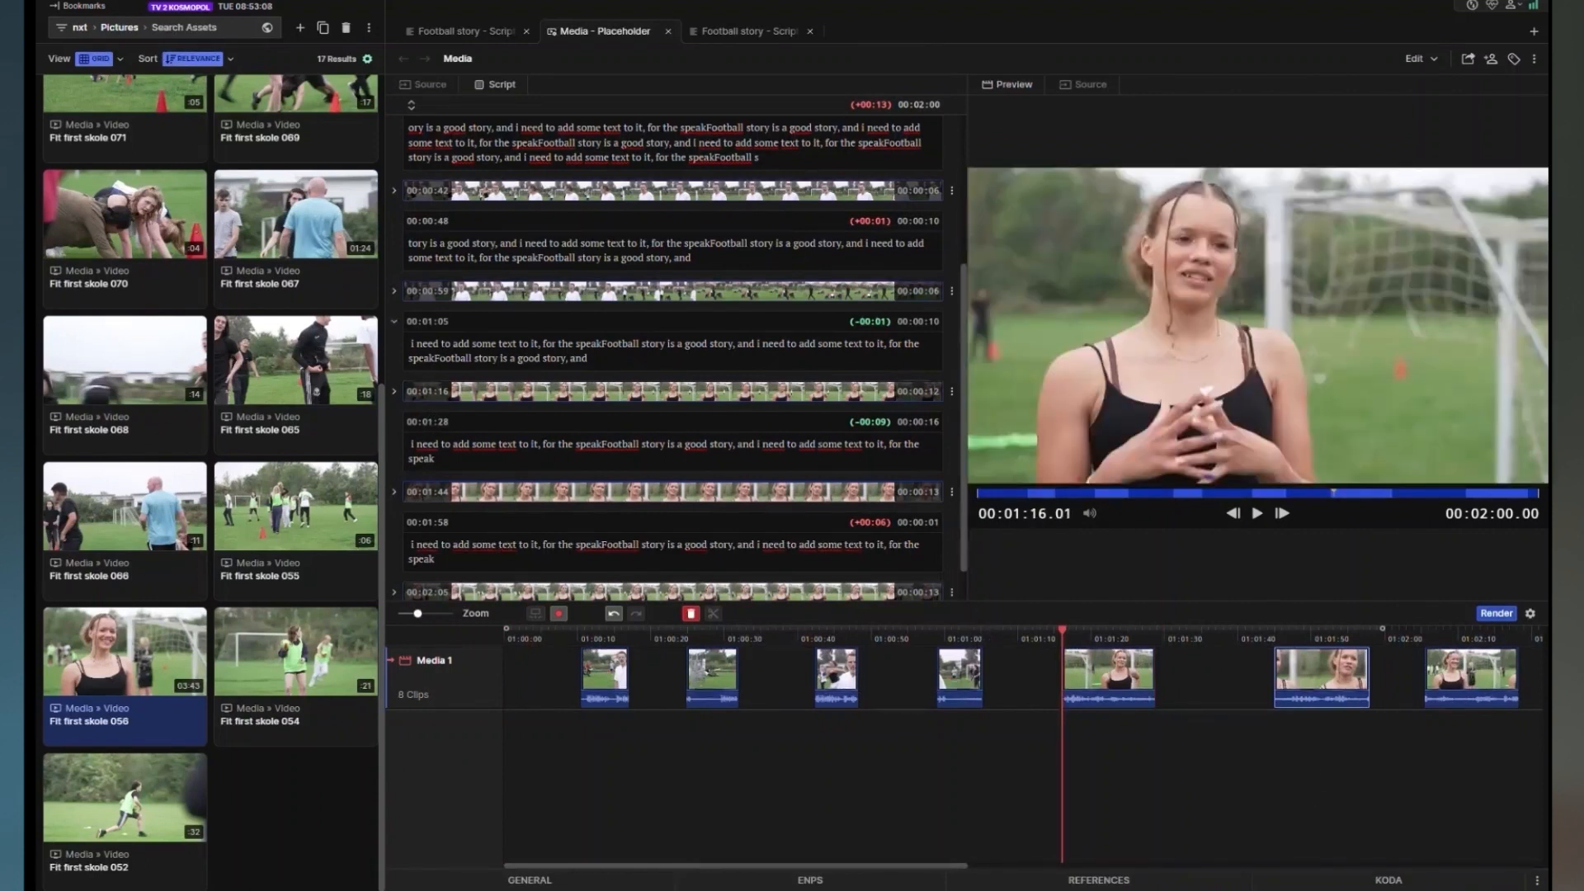
pyautogui.click(430, 326)
pyautogui.click(423, 295)
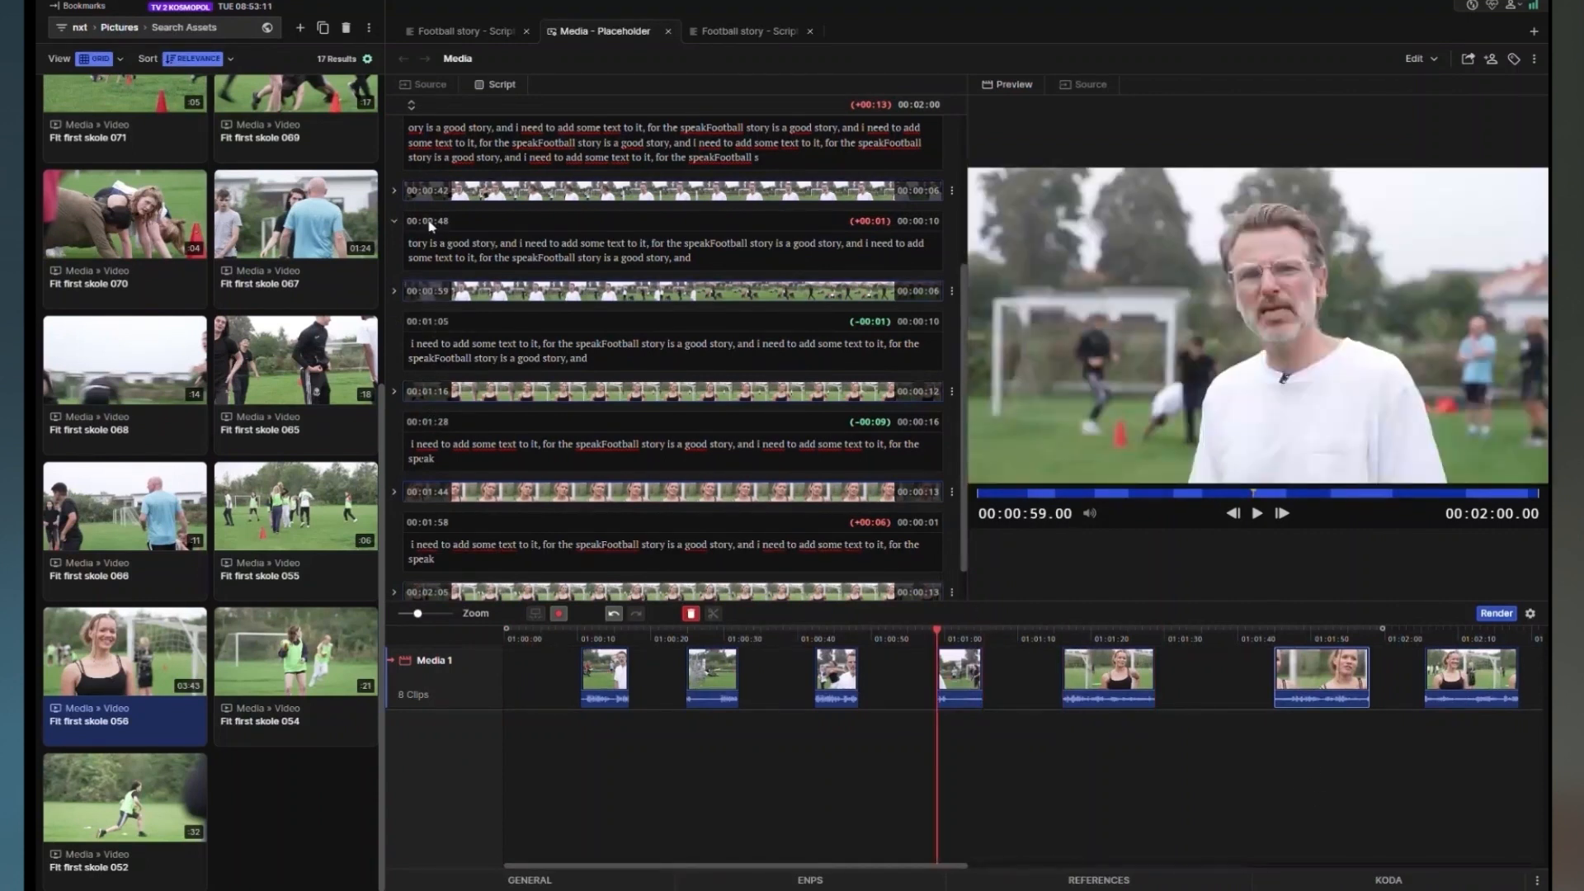
pyautogui.click(429, 225)
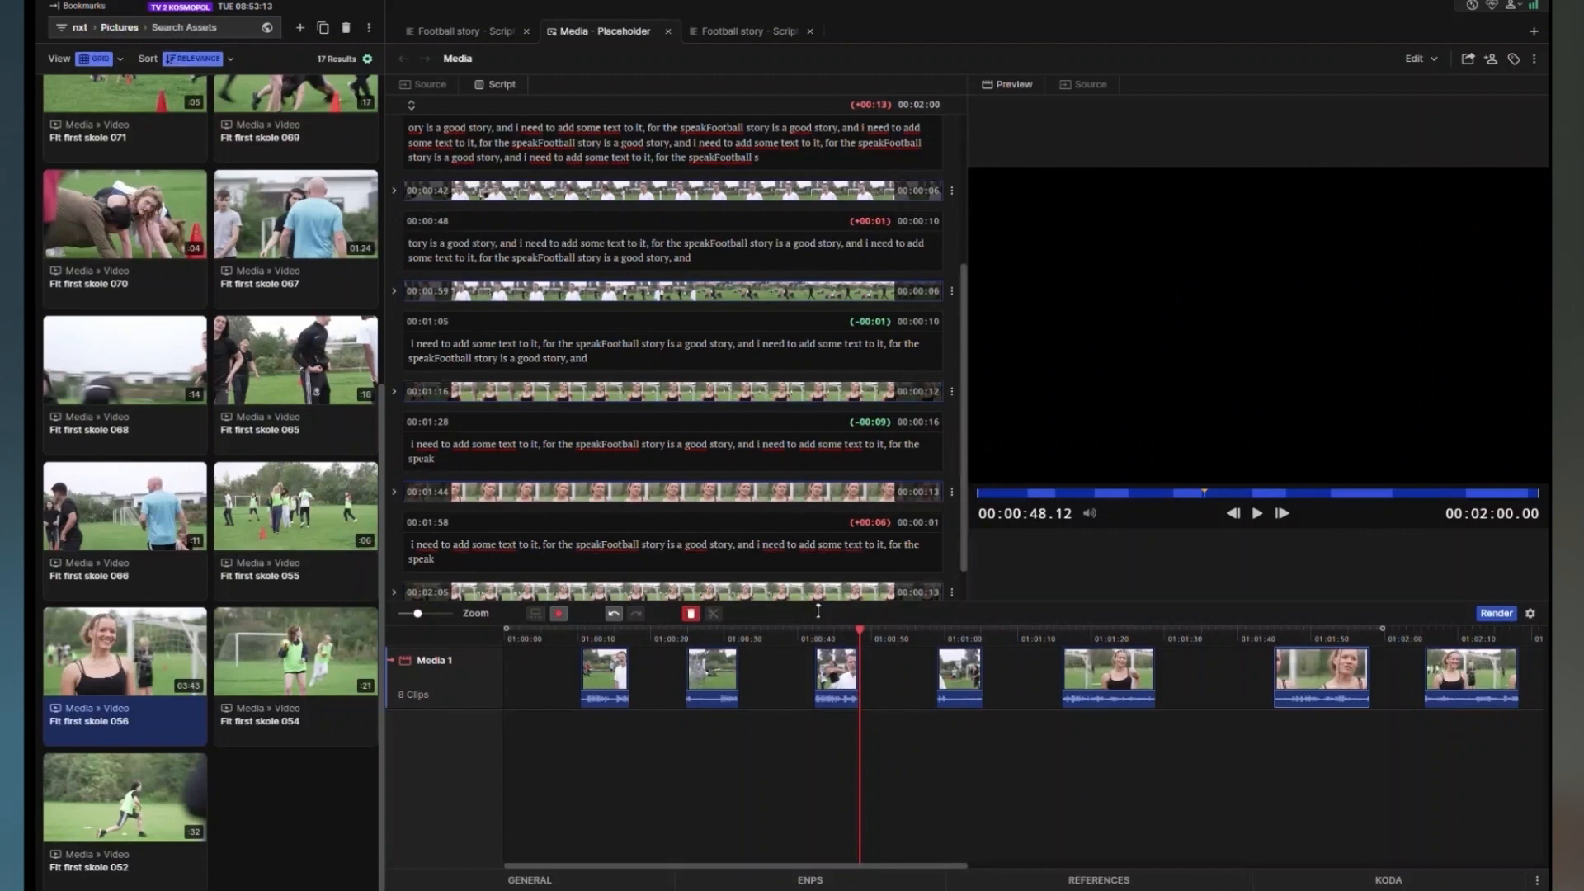
pyautogui.click(418, 326)
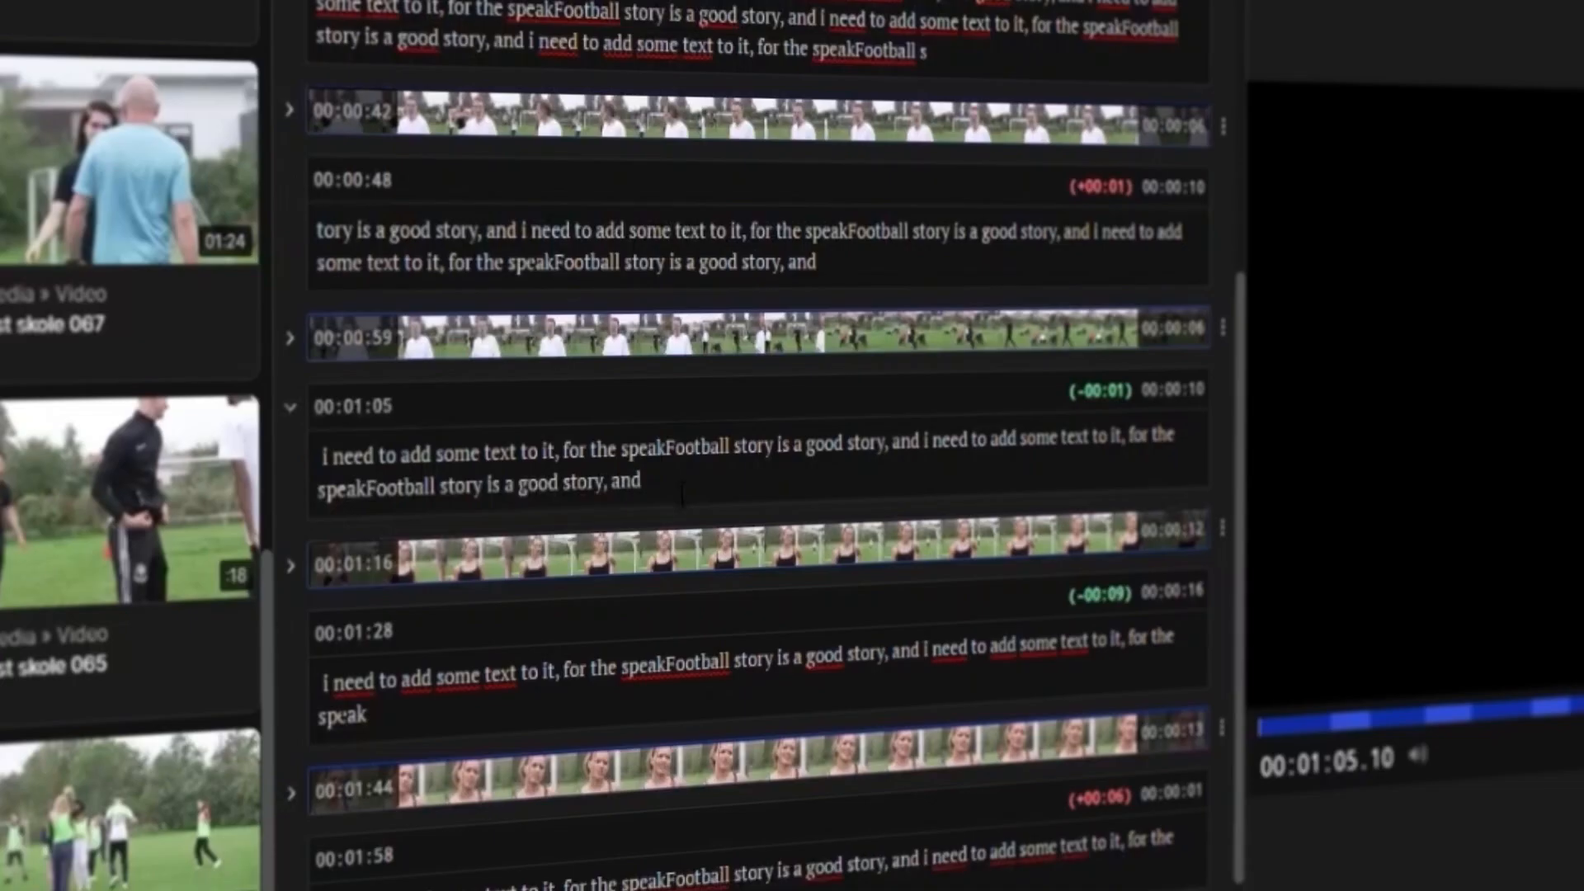
pyautogui.scroll(-1, 783, 396)
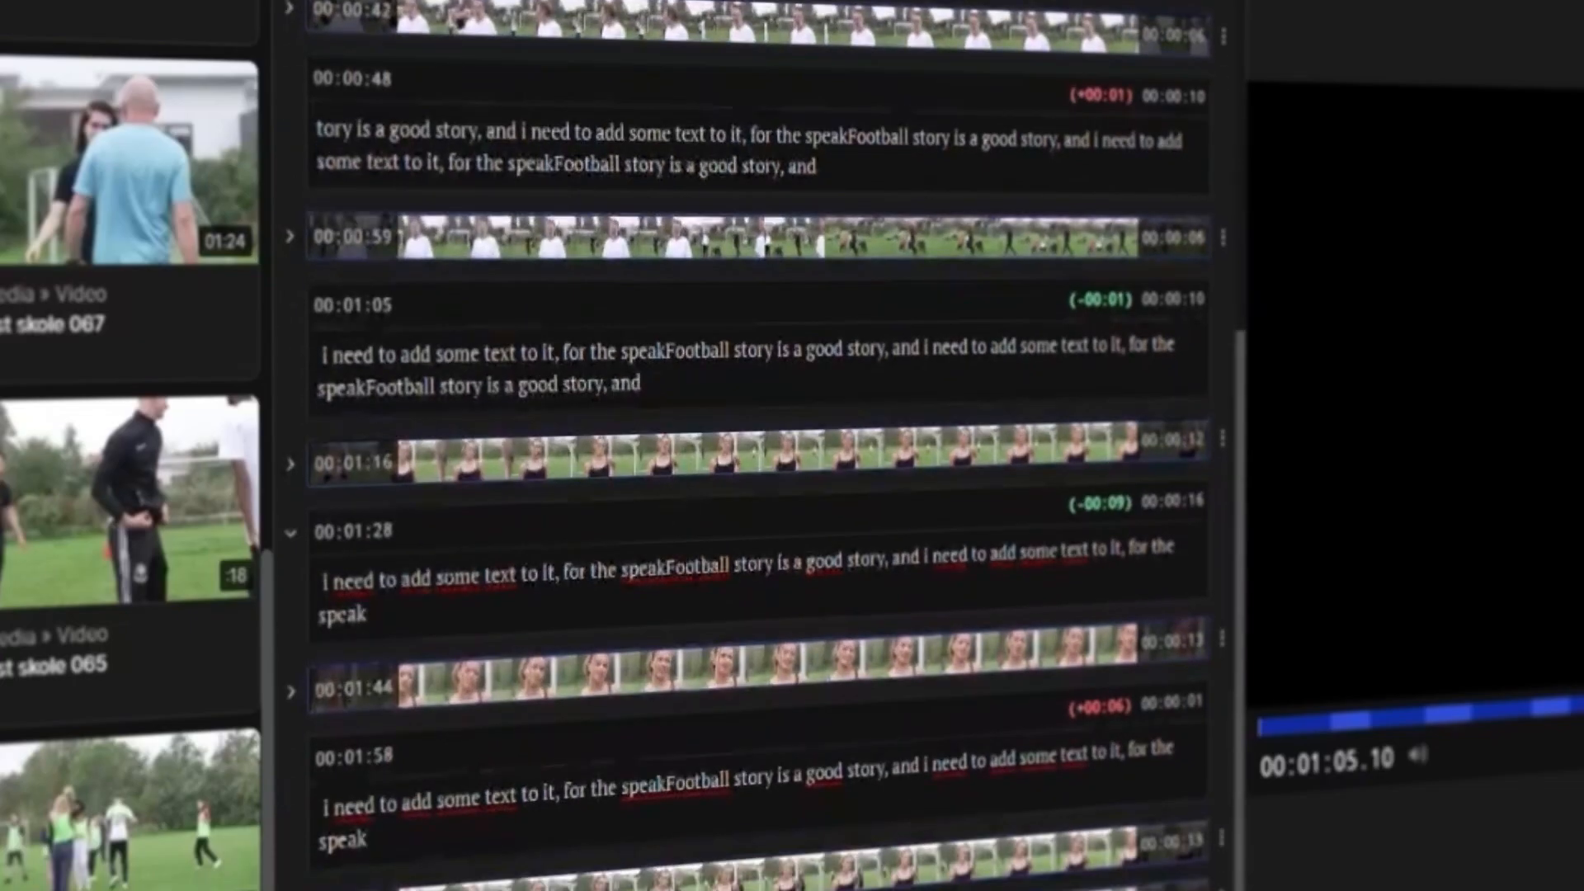
# Step: Fit the opening speak section to its text at 13 seconds, and set the playhead to 00:00:25.15
pyautogui.scroll(3, 779, 404)
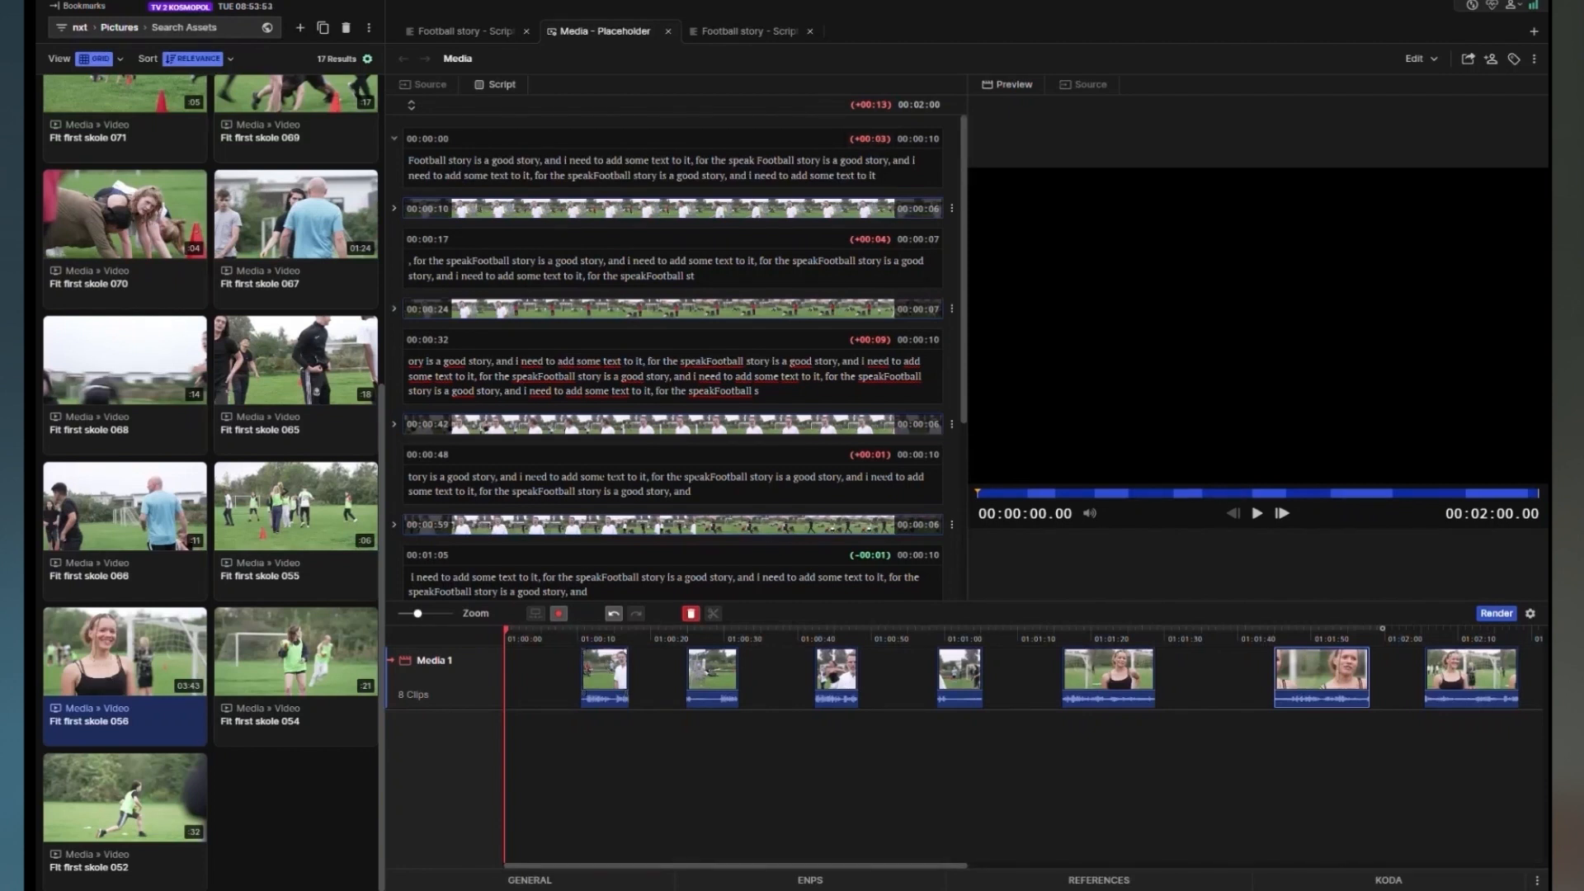
pyautogui.moveTo(686, 636)
pyautogui.mouseDown()
pyautogui.moveTo(668, 640)
pyautogui.moveTo(684, 640)
pyautogui.mouseUp()
pyautogui.moveTo(684, 640); pyautogui.dragTo(691, 639)
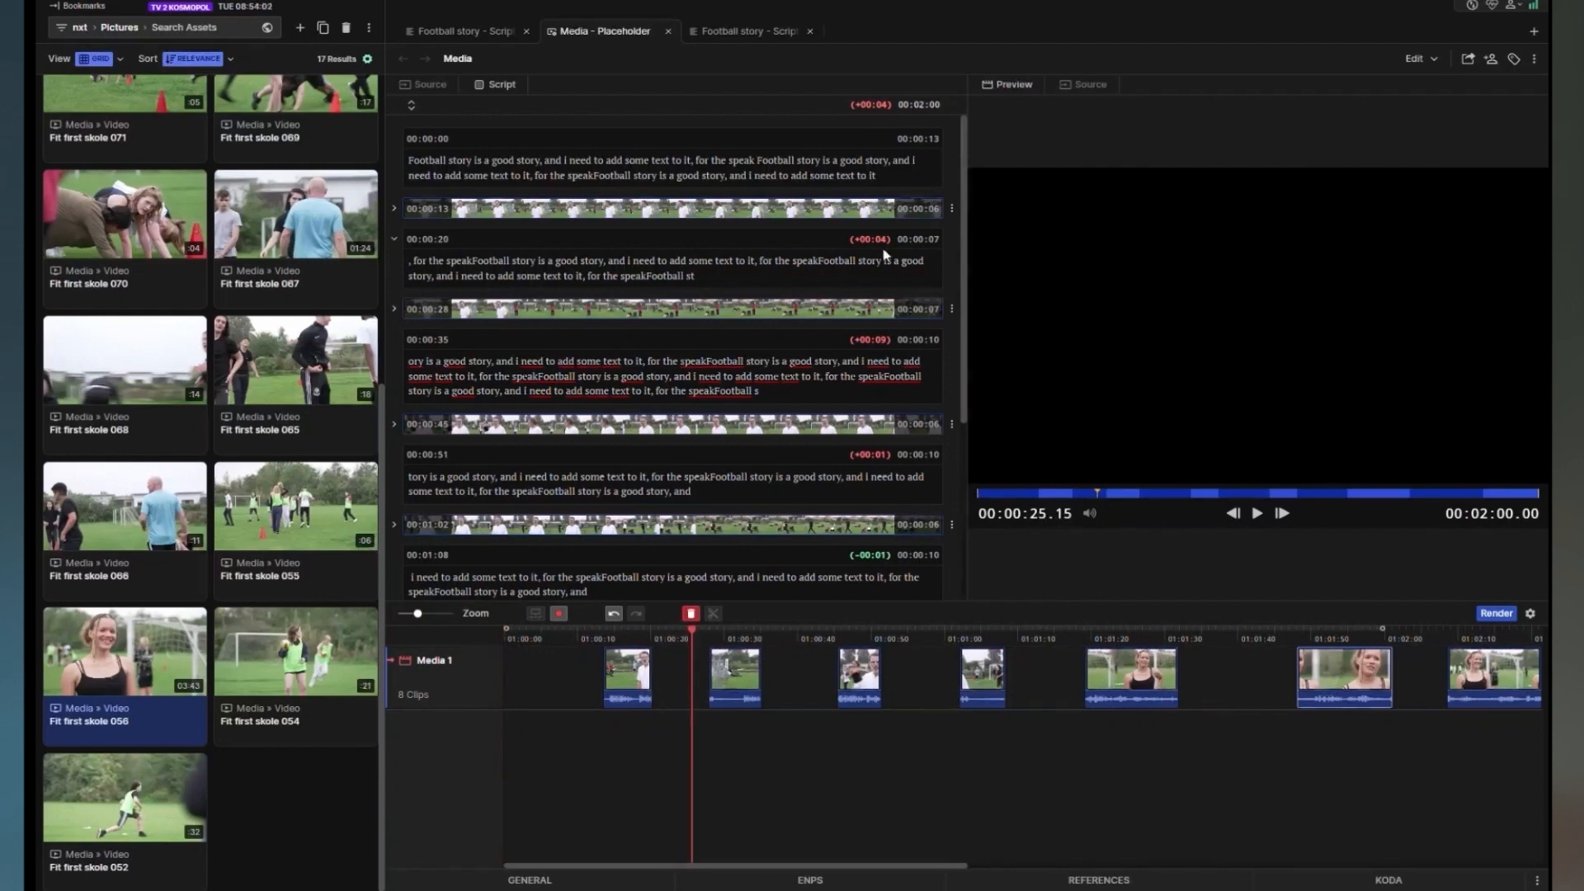
# Step: Shorten the speak text in the 00:00:20 section so it ends with "story is a good story" and fits 7 seconds
pyautogui.moveTo(683, 275); pyautogui.dragTo(602, 276)
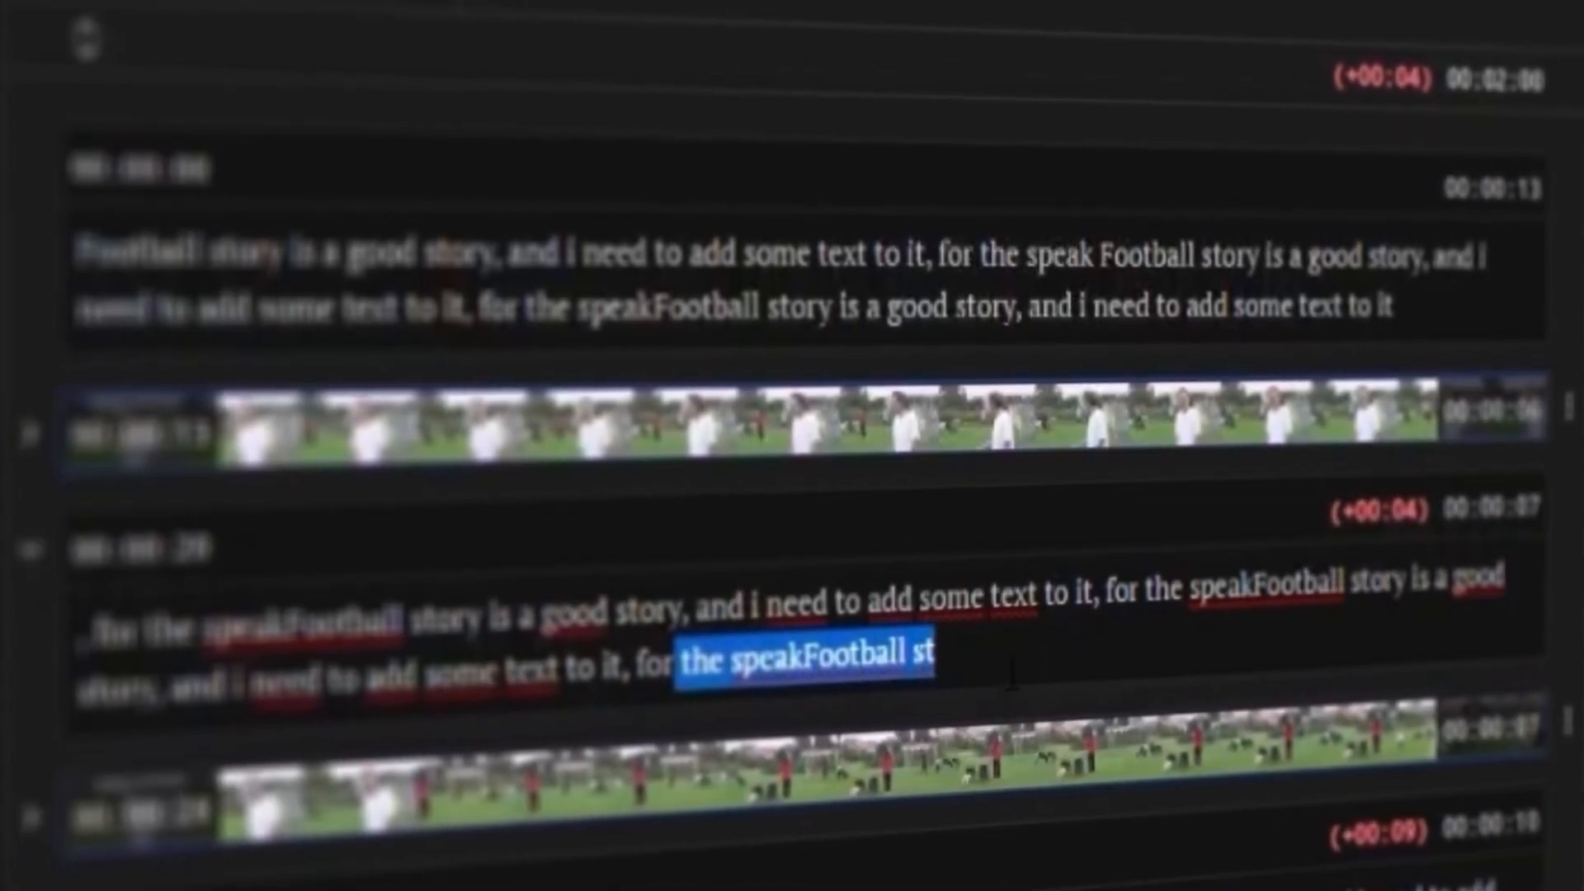
pyautogui.moveTo(858, 660)
pyautogui.mouseDown()
pyautogui.moveTo(566, 679)
pyautogui.moveTo(834, 664)
pyautogui.mouseUp()
pyautogui.moveTo(933, 654); pyautogui.dragTo(425, 676)
pyautogui.press('BackSpace')
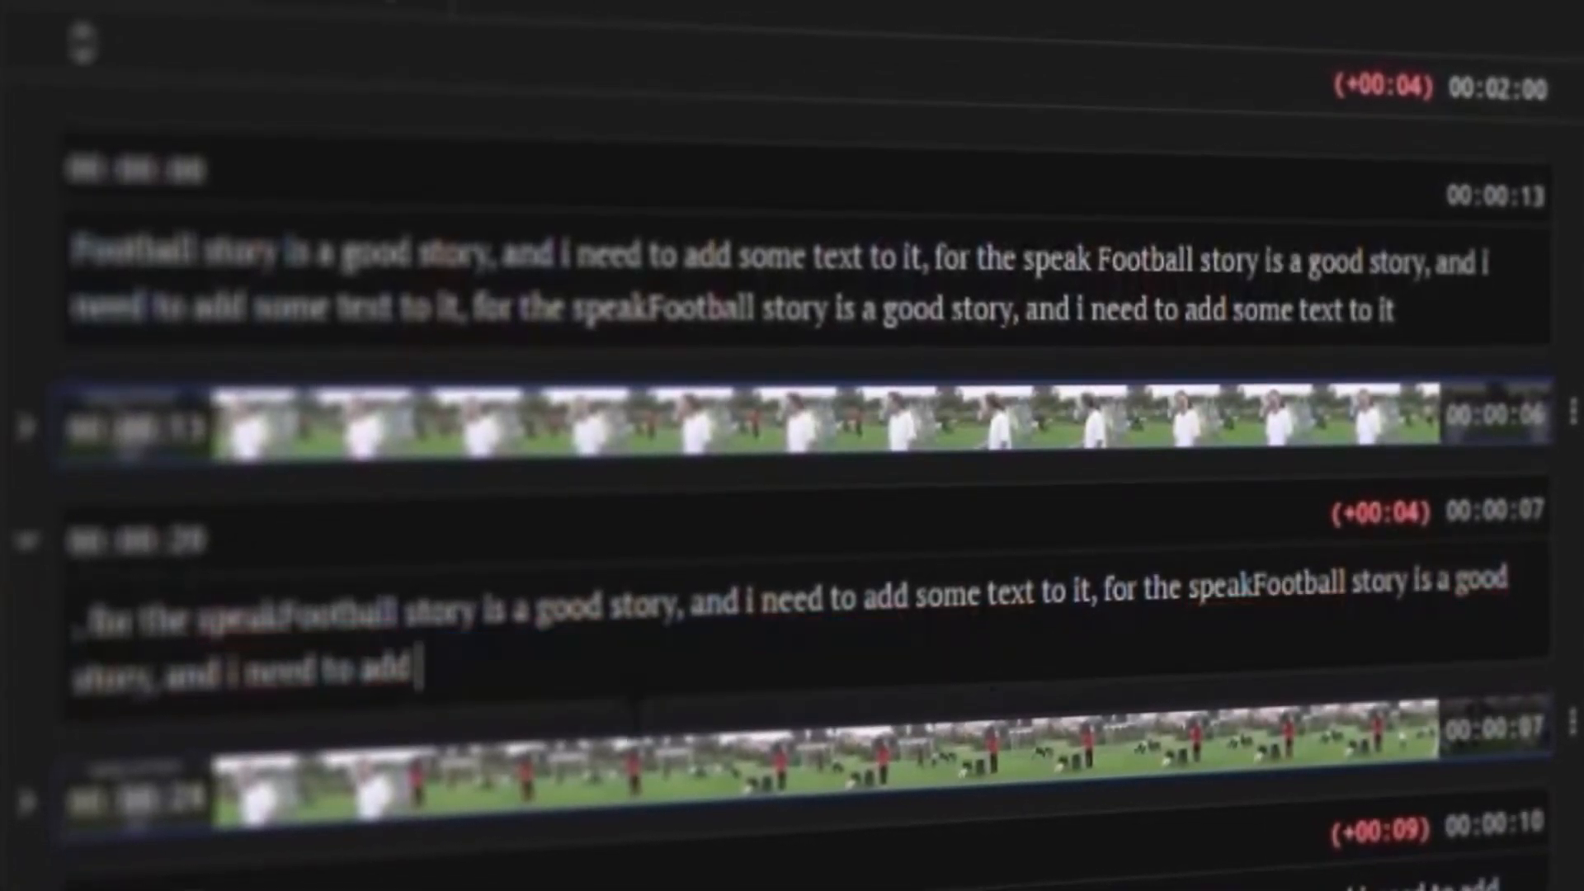
pyautogui.hotkey('shift', 'Left')
pyautogui.hotkey('shift', 'Left')
pyautogui.hotkey('shift', 'Left')
pyautogui.hotkey('shift', 'Left')
pyautogui.hotkey('shift', 'Left')
pyautogui.hotkey('shift', 'Left')
pyautogui.hotkey('shift', 'Left')
pyautogui.hotkey('shift', 'Left')
pyautogui.hotkey('shift', 'Left')
pyautogui.hotkey('shift', 'Left')
pyautogui.hotkey('shift', 'Left')
pyautogui.hotkey('shift', 'Left')
pyautogui.hotkey('shift', 'Left')
pyautogui.hotkey('shift', 'Left')
pyautogui.hotkey('shift', 'Left')
pyautogui.hotkey('shift', 'Left')
pyautogui.hotkey('shift', 'Left')
pyautogui.hotkey('shift', 'Left')
pyautogui.hotkey('shift', 'Left')
pyautogui.press('BackSpace')
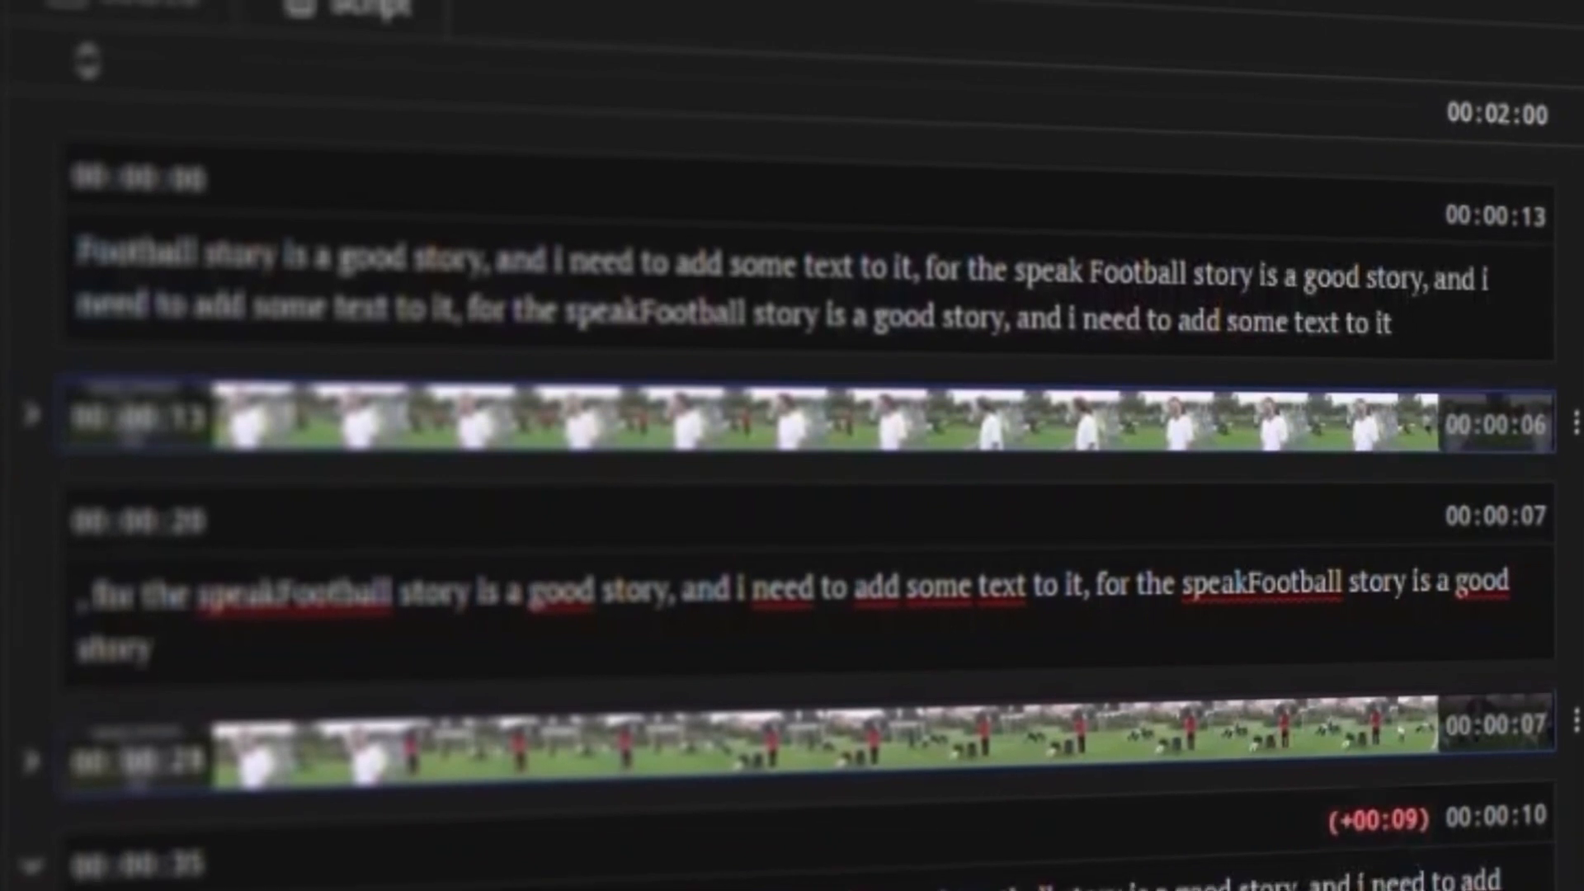
# Step: Fit the remaining speak sections to their text: 19 seconds at 00:00:35, 7 at 00:01:41, 11 at 00:01:00 and 9 at 00:01:17
pyautogui.scroll(-3, 1408, 828)
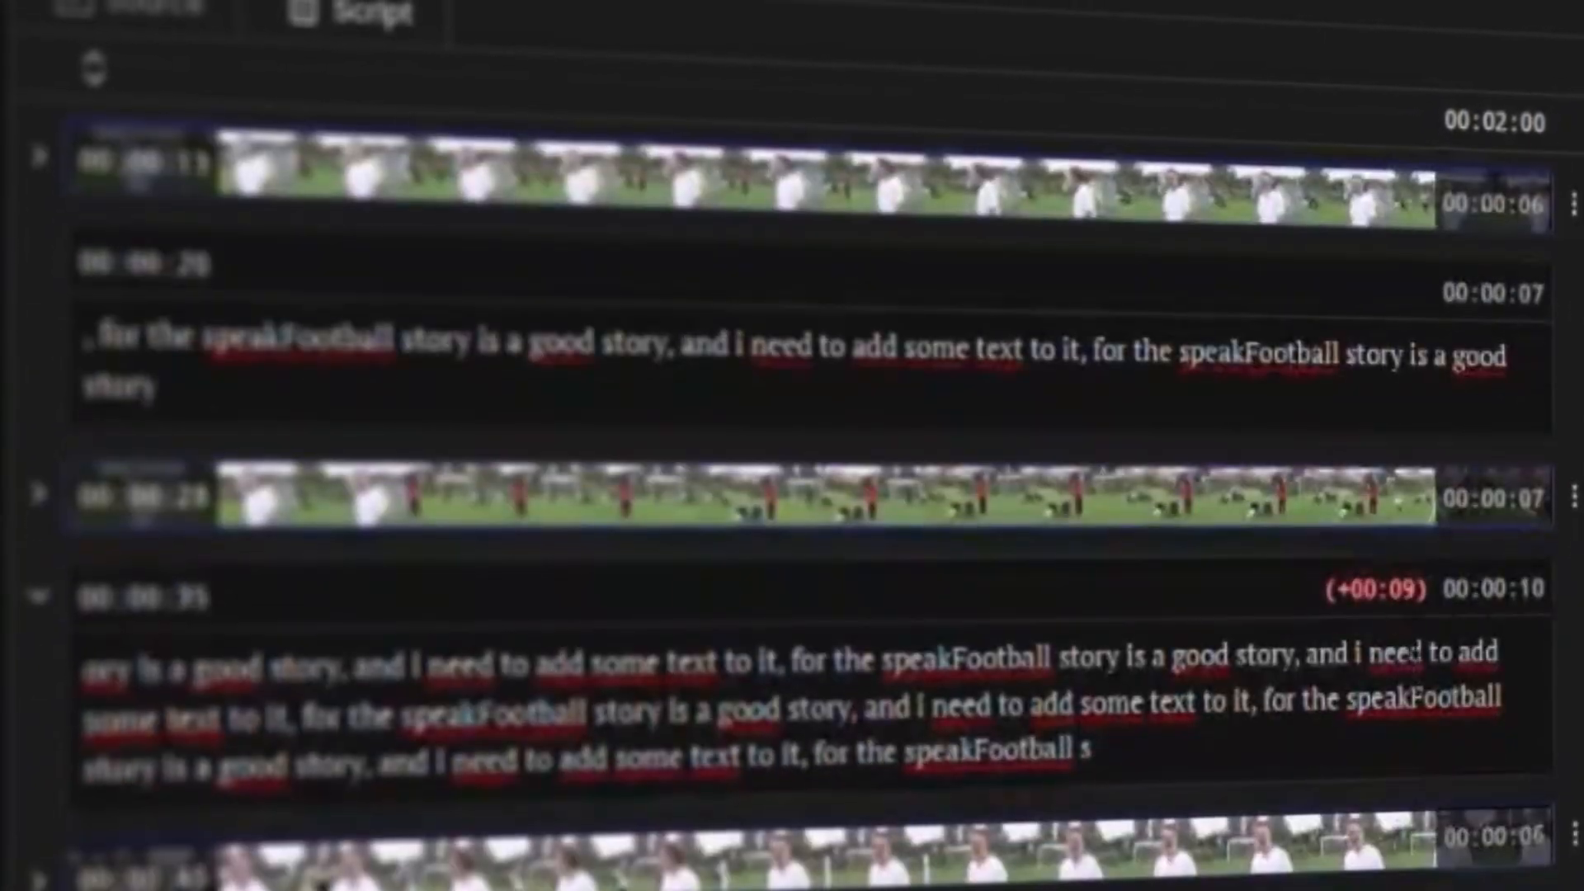
pyautogui.scroll(-6, 1412, 651)
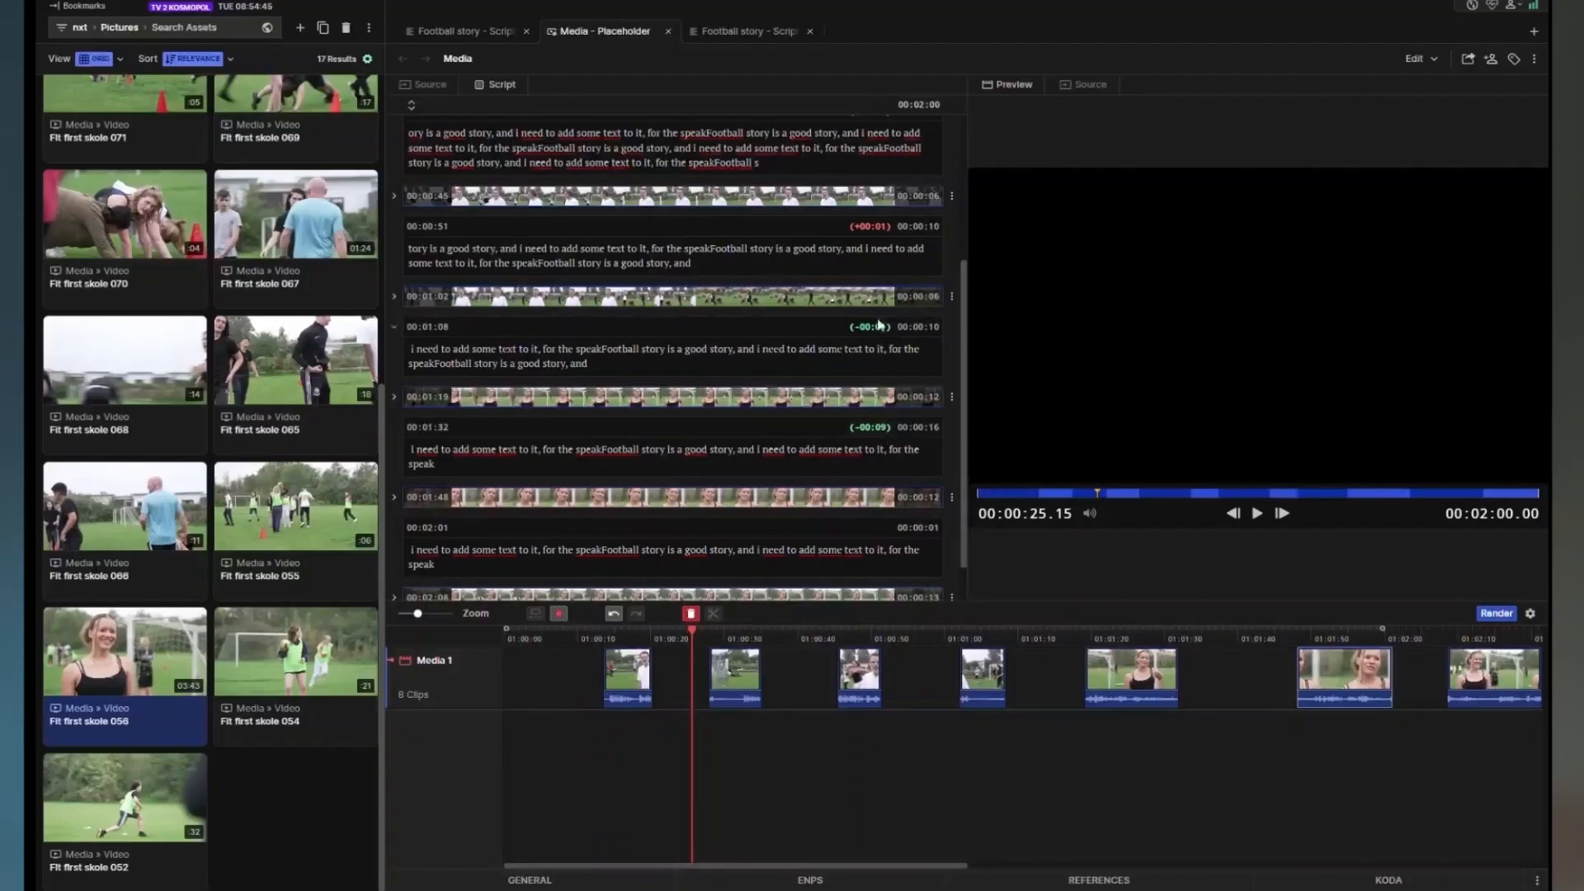
pyautogui.scroll(2, 672, 359)
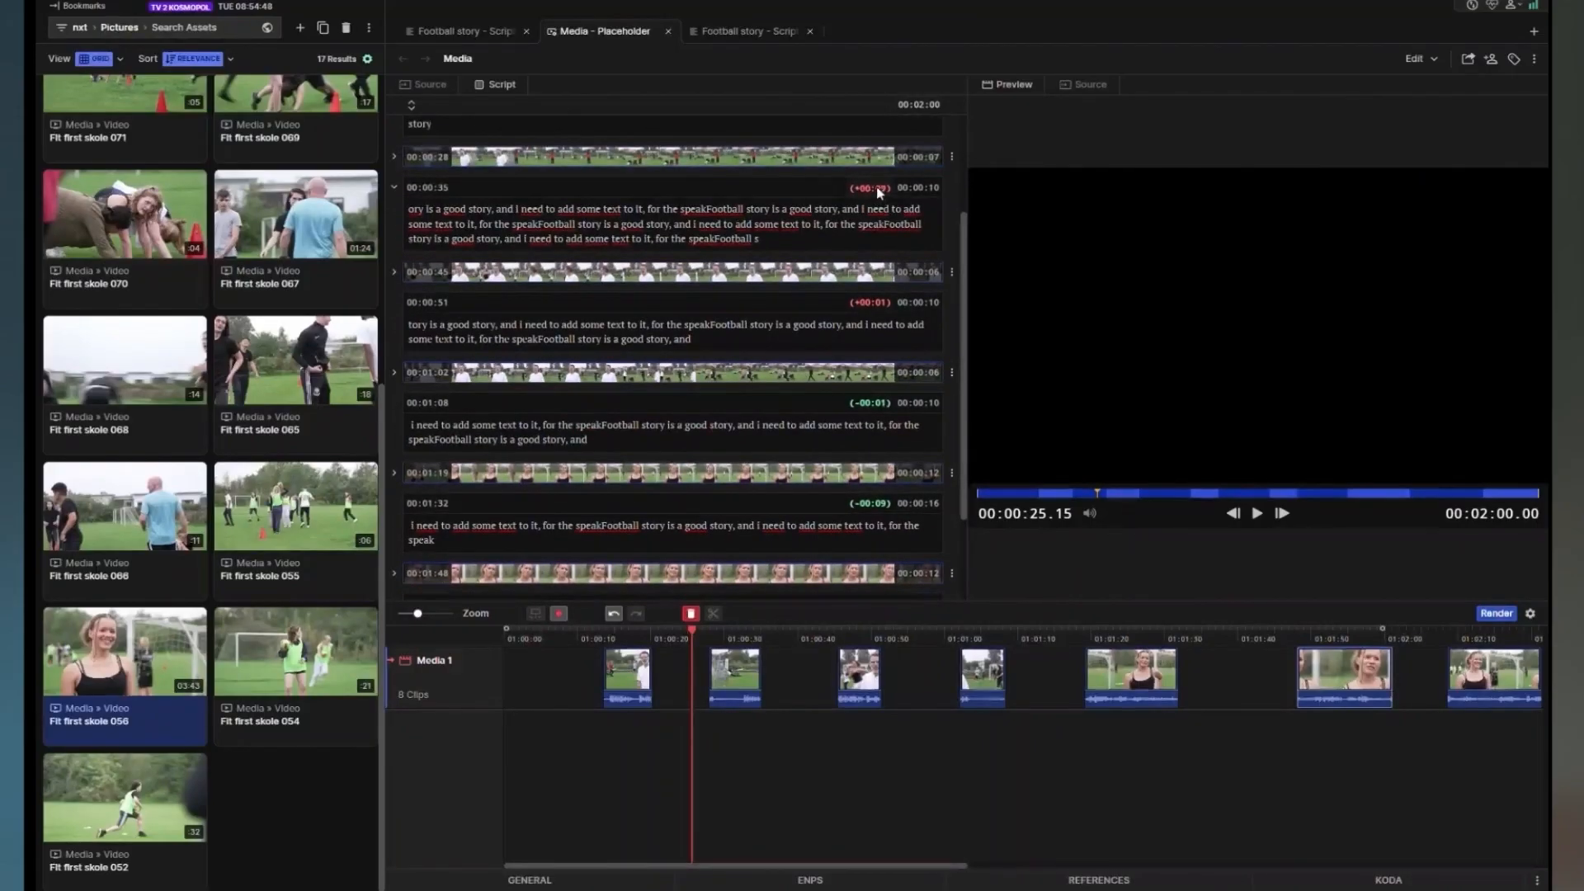
pyautogui.click(876, 187)
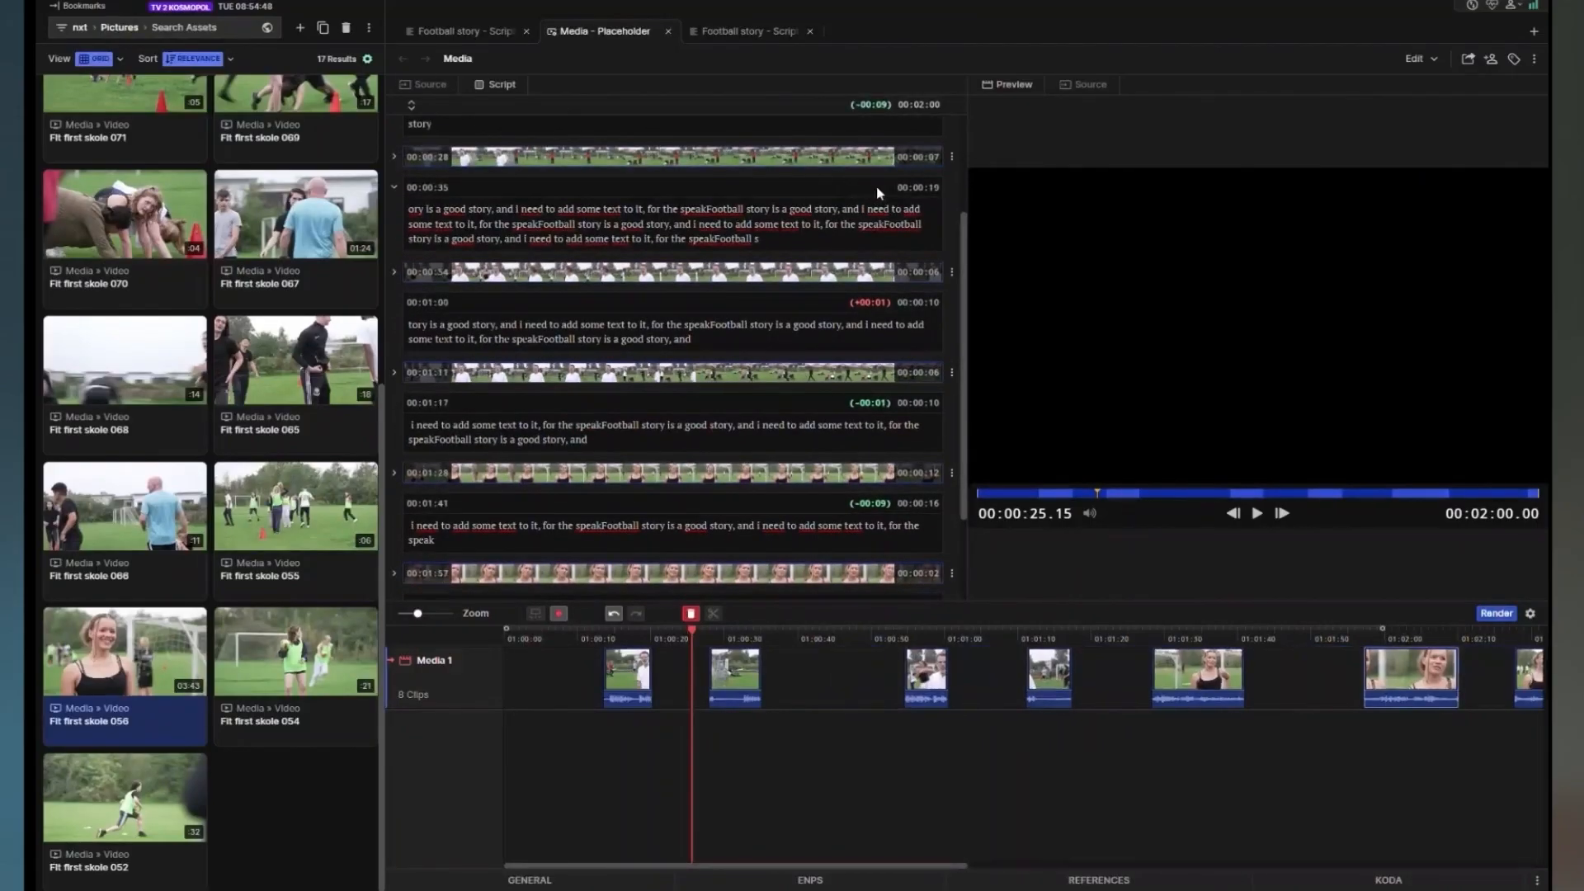
pyautogui.click(868, 503)
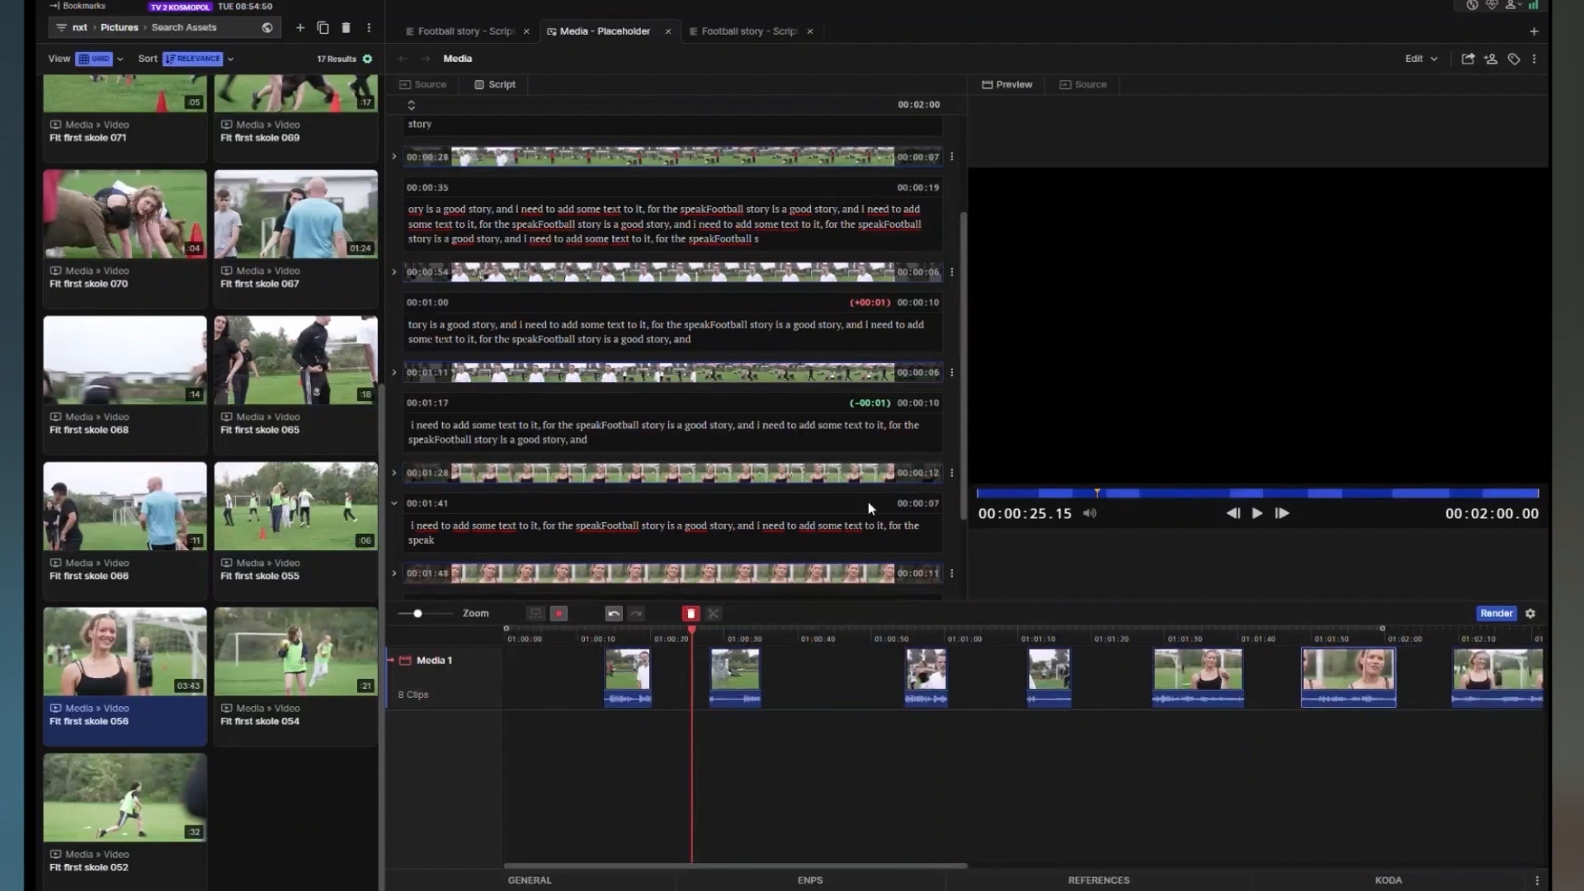
pyautogui.click(868, 303)
pyautogui.click(872, 403)
pyautogui.scroll(-3, 873, 399)
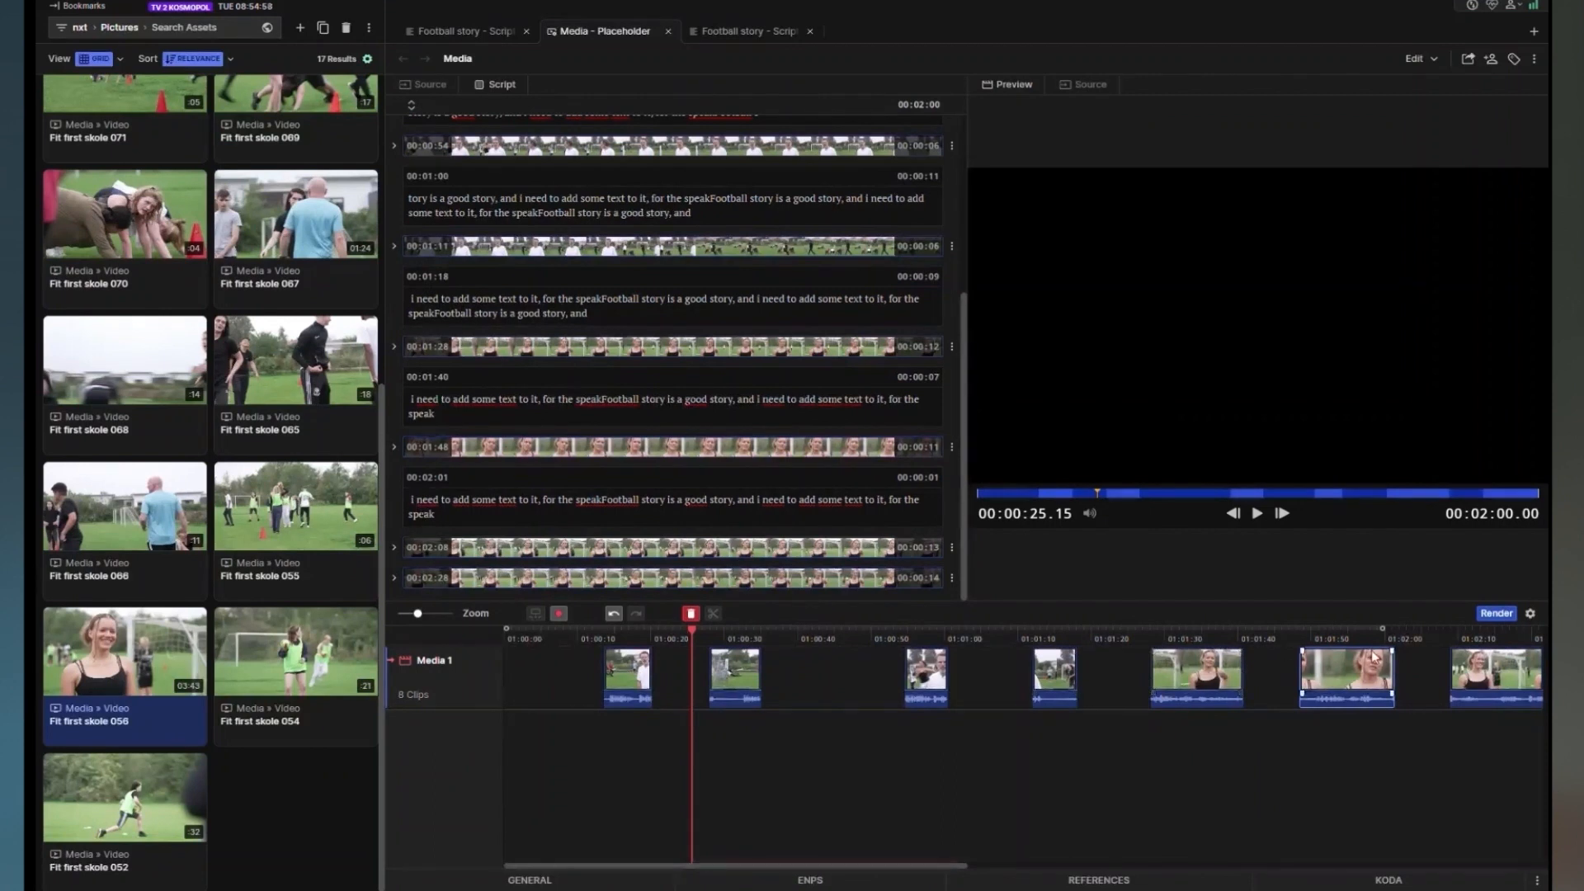
pyautogui.scroll(1, 840, 430)
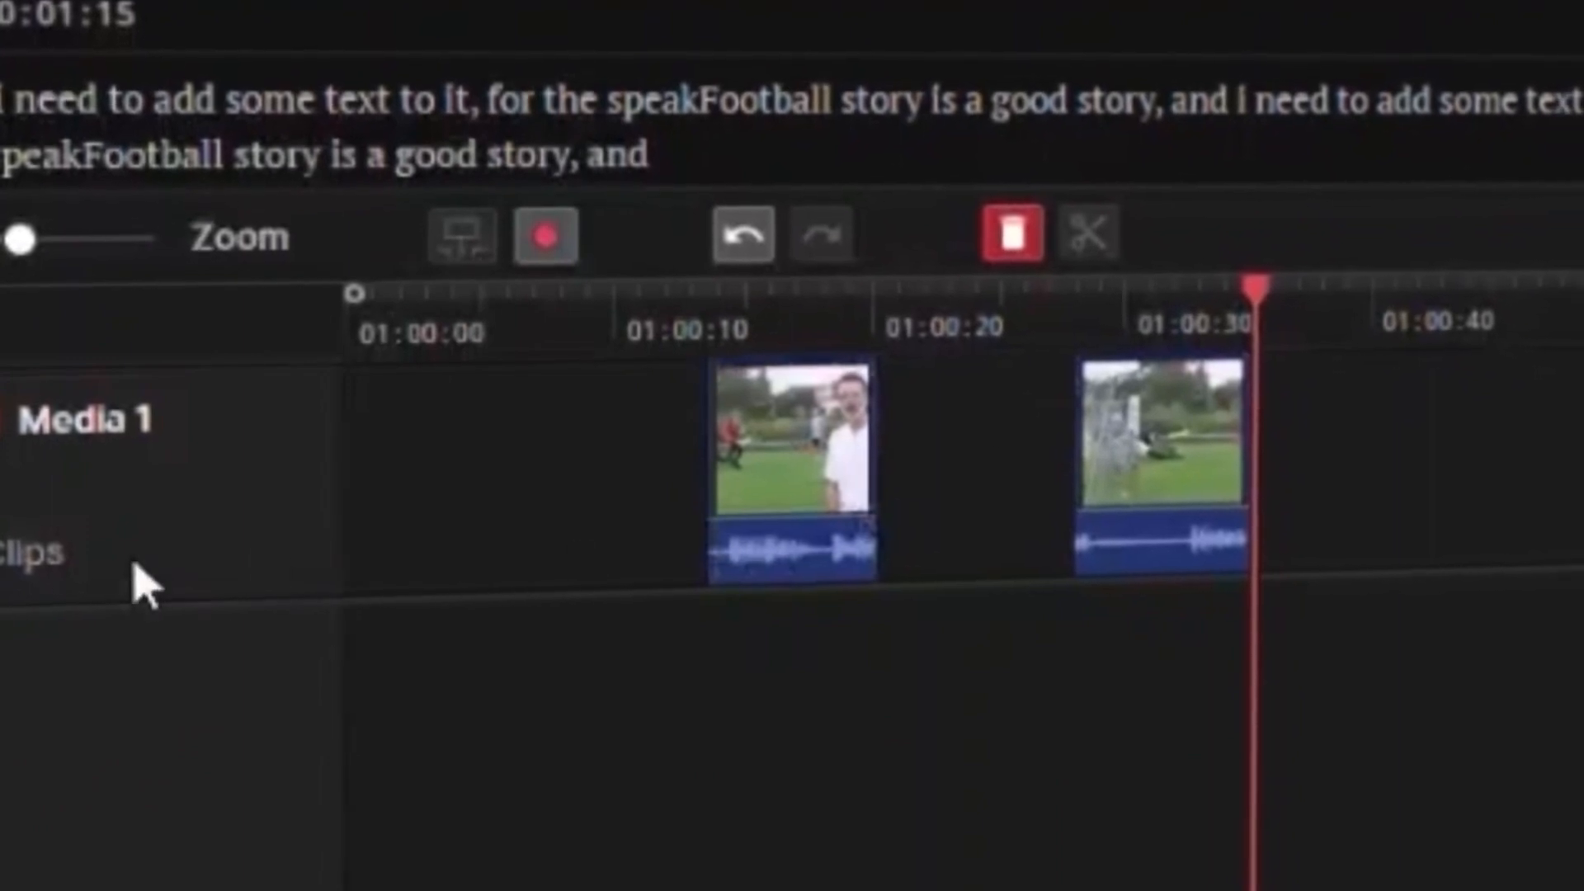
# Step: Add a second media track to the timeline and make Media 2 the active track
pyautogui.rightClick(136, 568)
pyautogui.click(421, 697)
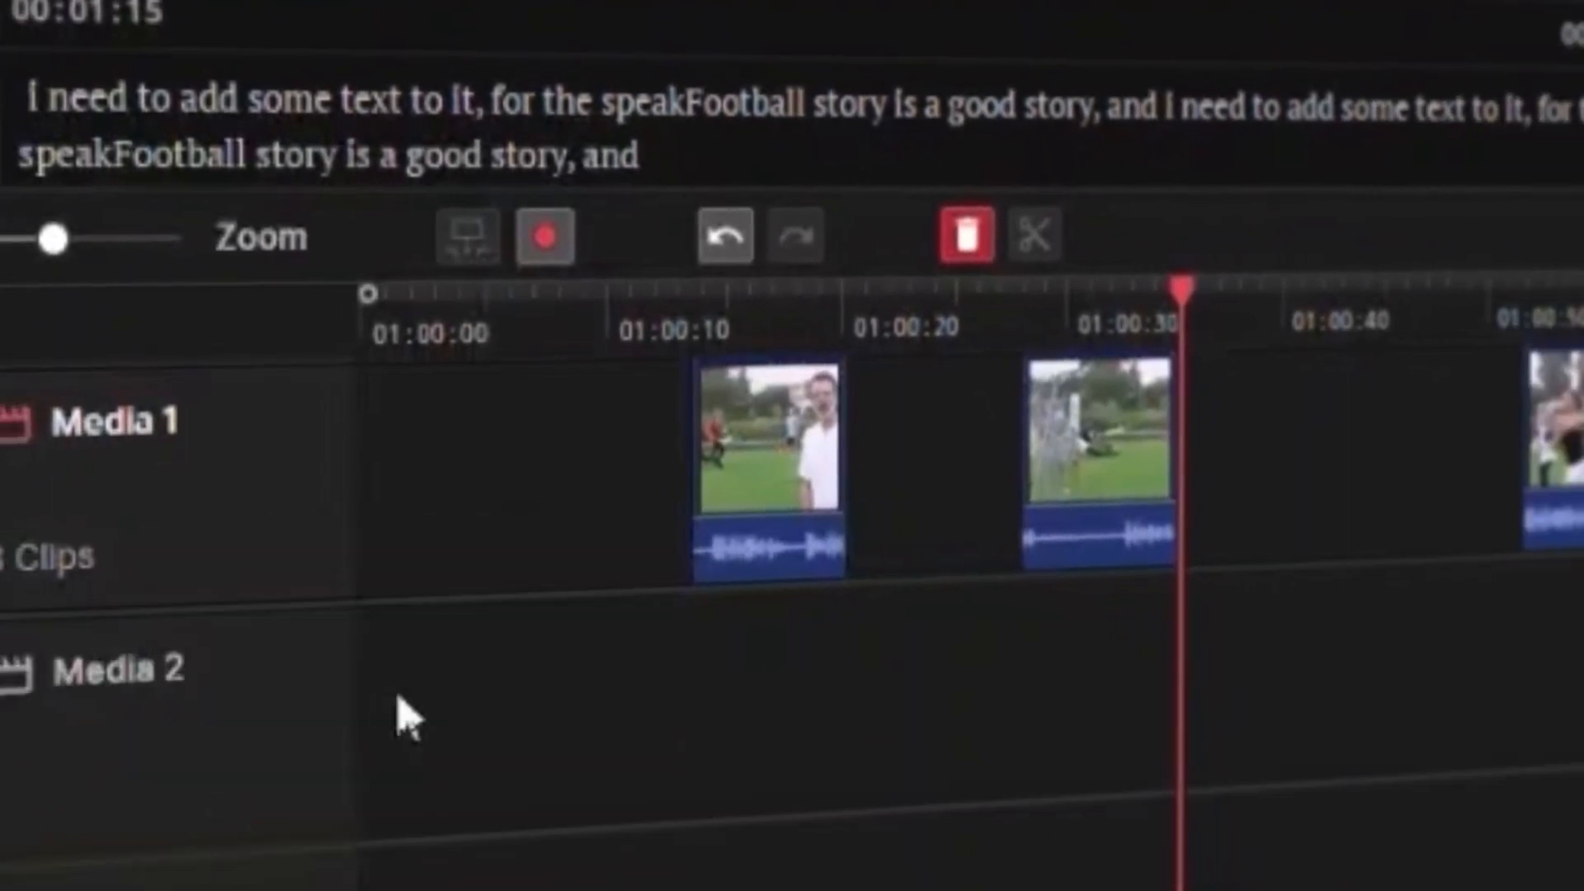
pyautogui.click(16, 685)
# Step: Record a voice-over about 12 seconds long on Media 2 from the start of the timeline
pyautogui.click(362, 314)
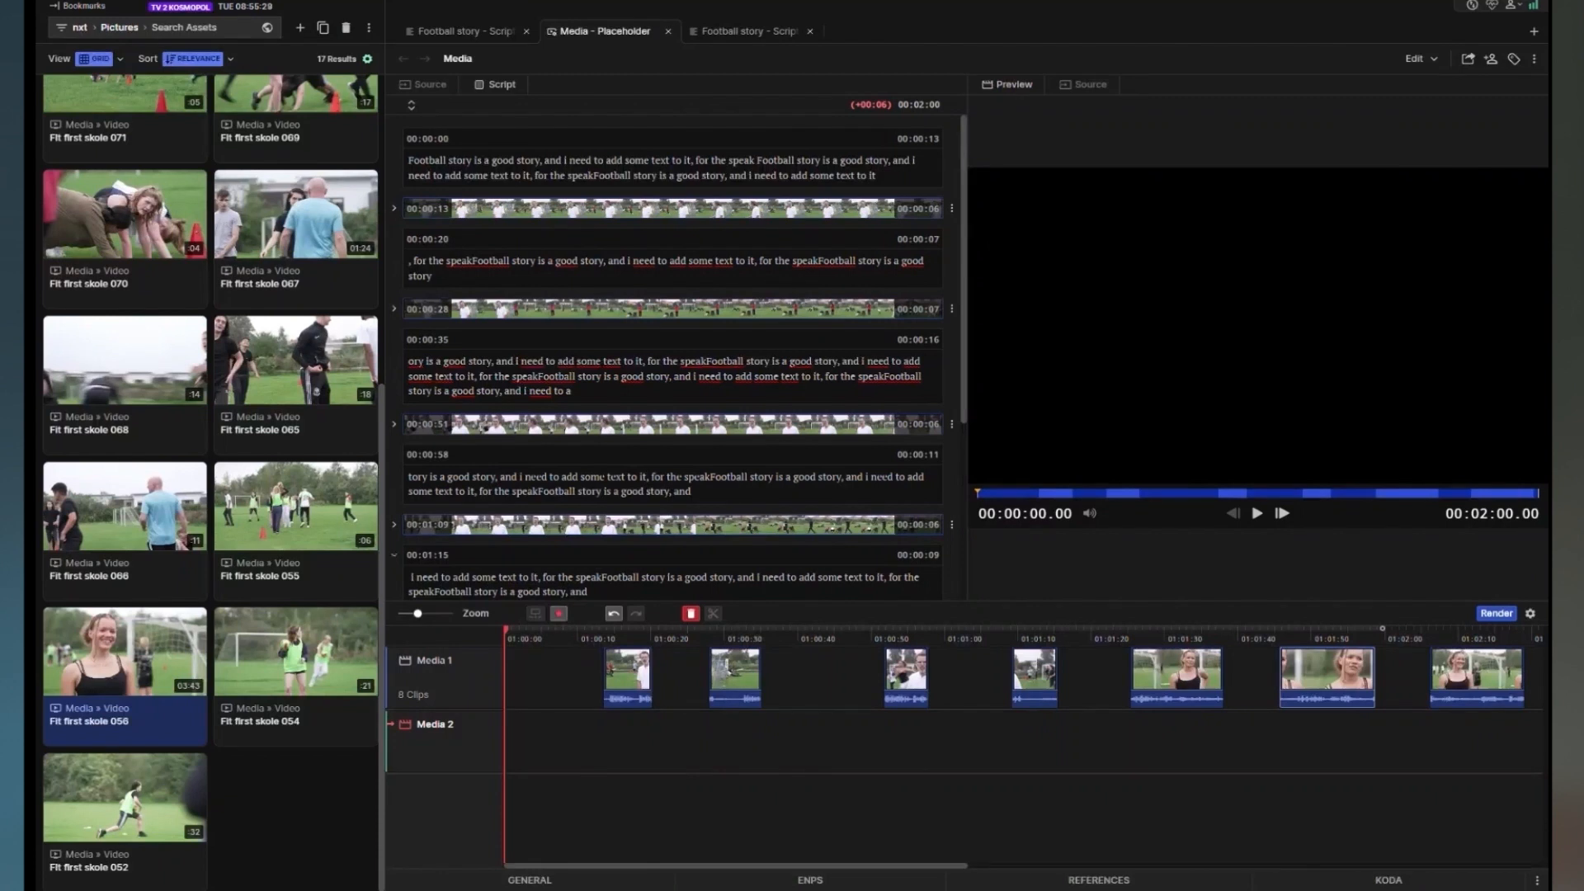
pyautogui.click(559, 615)
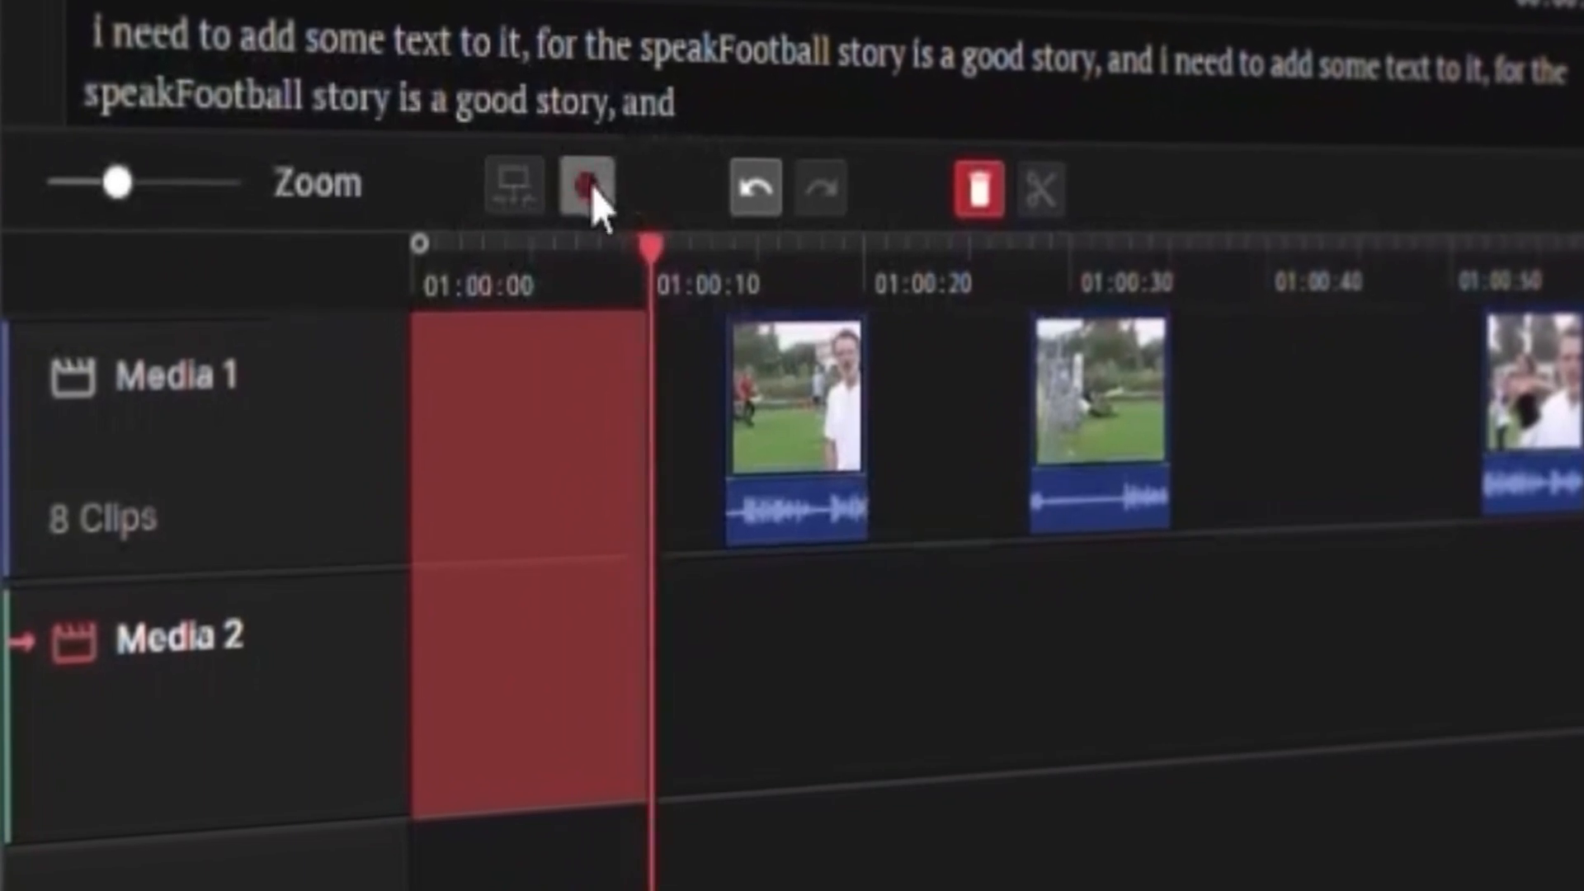
pyautogui.click(588, 188)
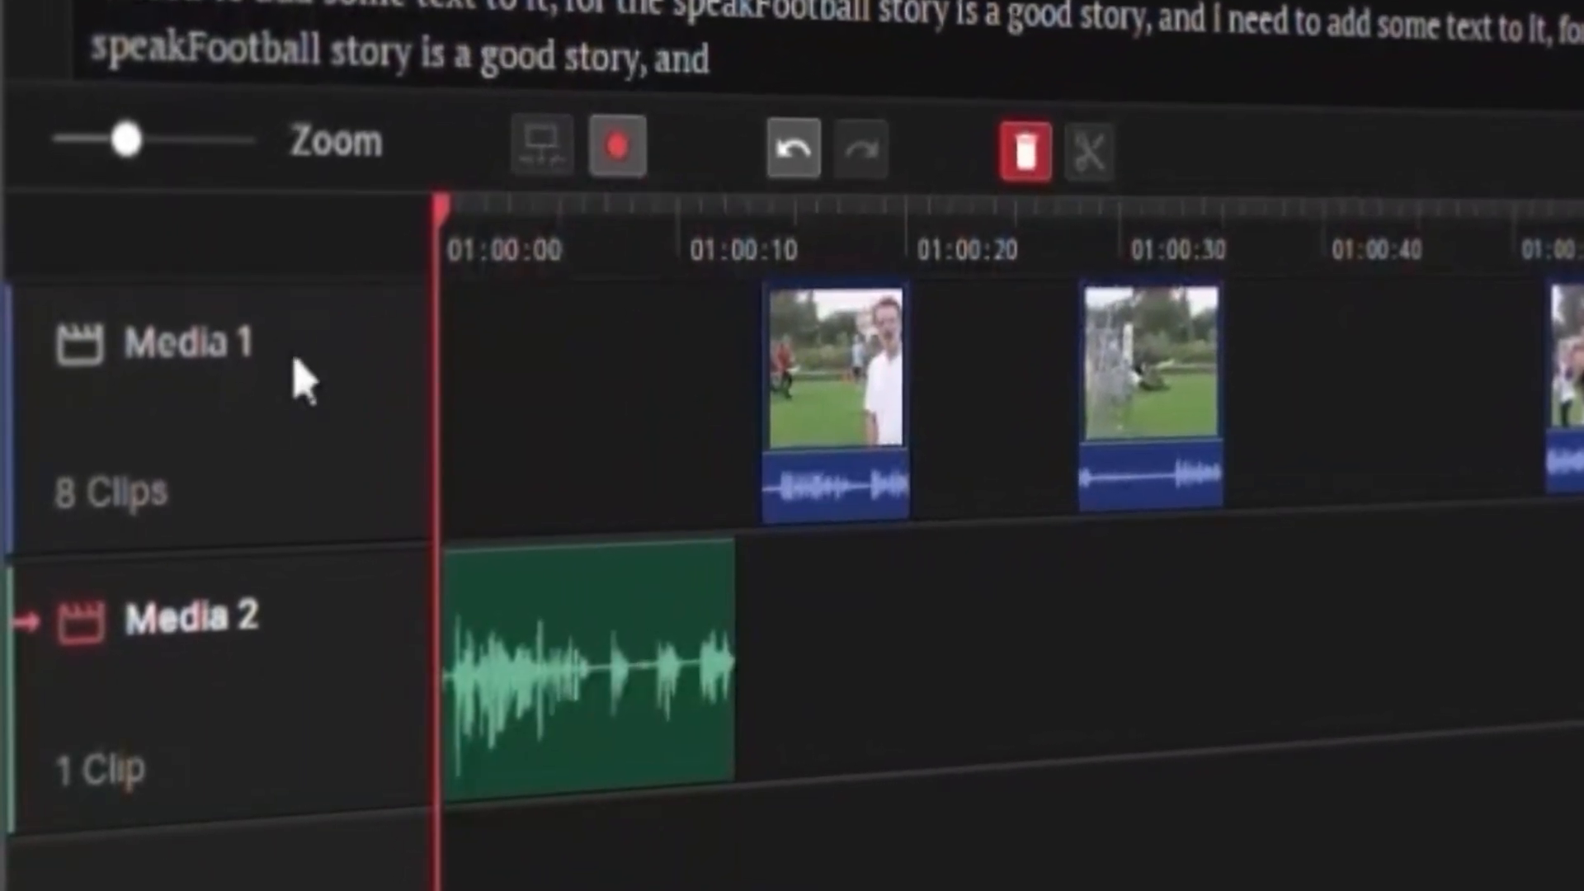
# Step: Move the first interview clip to start at 00:00:12, right after the voice-over, and fit the following speak section to 7 seconds
pyautogui.moveTo(548, 248); pyautogui.dragTo(695, 233)
pyautogui.moveTo(825, 392)
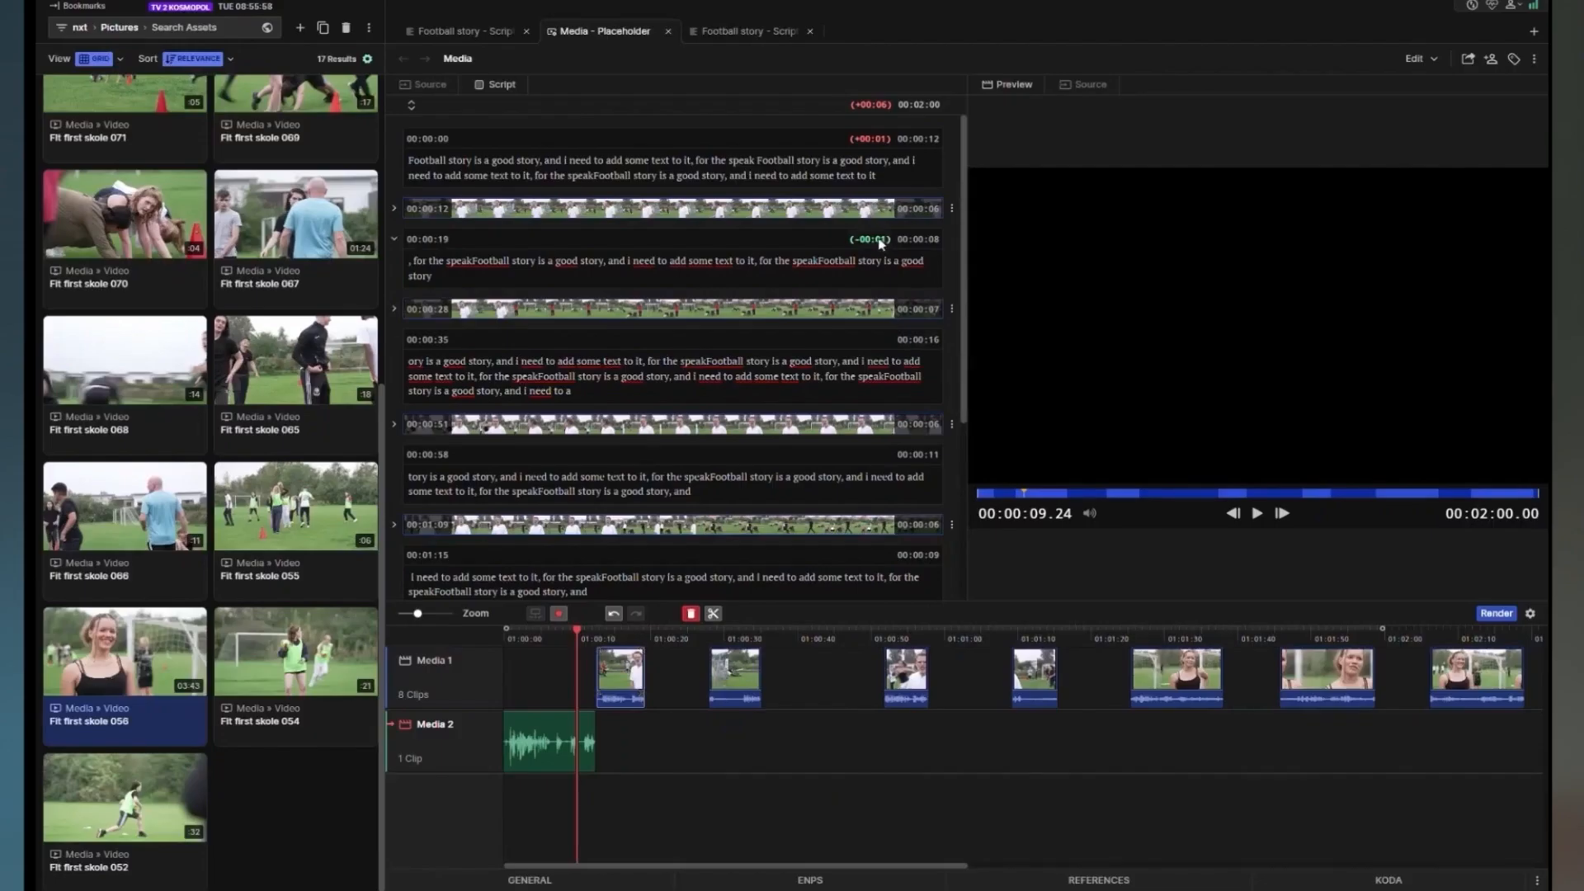
pyautogui.click(879, 241)
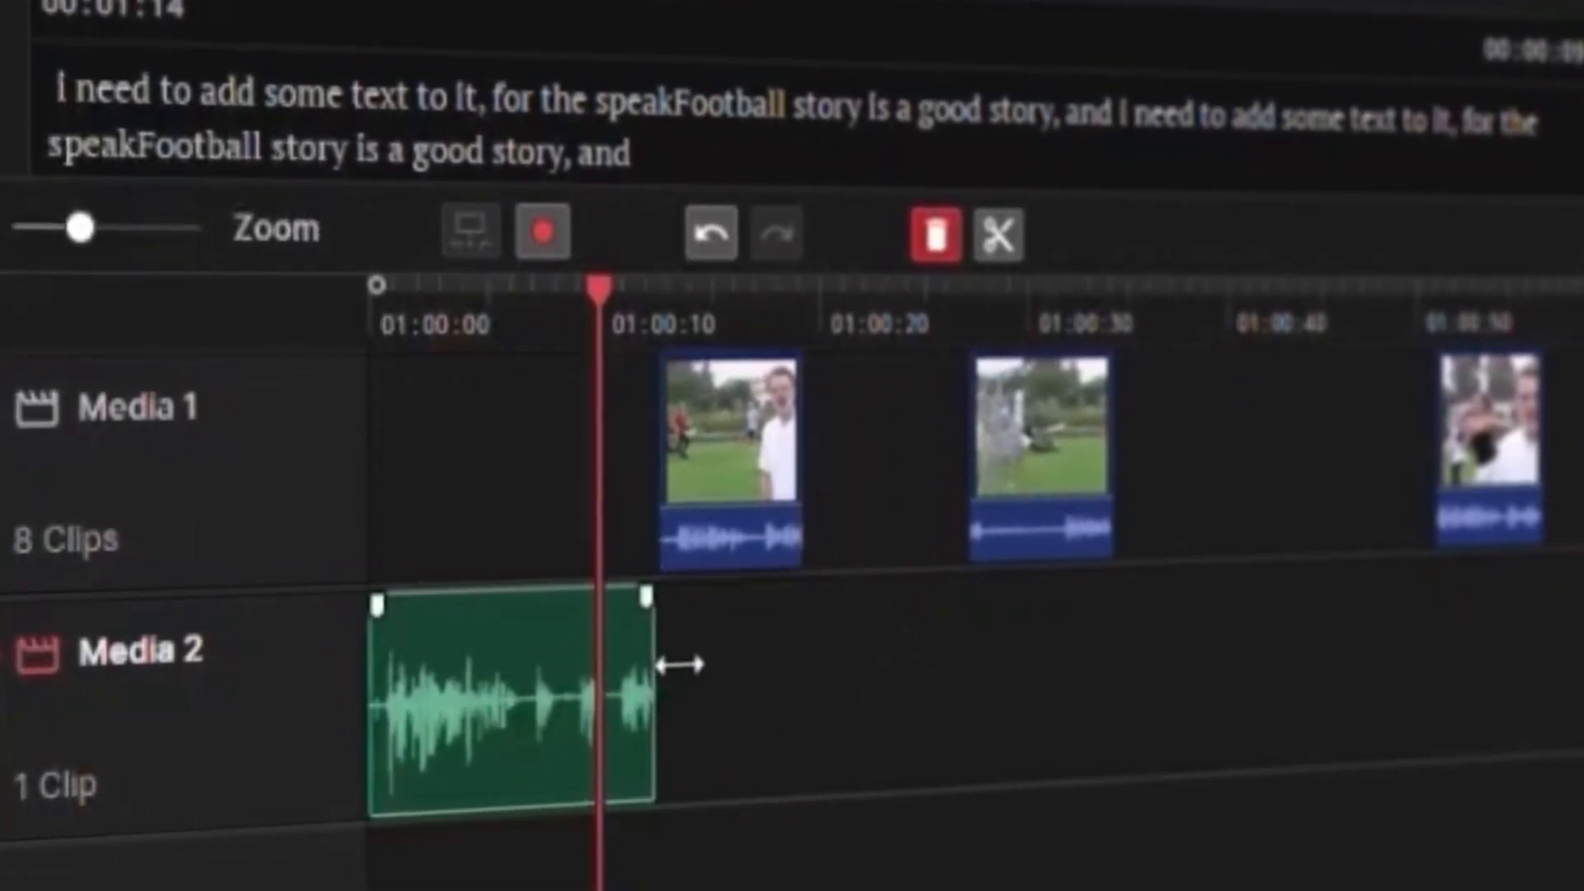
# Step: Record a second voice-over about 8 seconds long on Media 2, starting at the end of the first interview clip
pyautogui.moveTo(843, 326)
pyautogui.mouseDown()
pyautogui.moveTo(815, 328)
pyautogui.moveTo(833, 328)
pyautogui.moveTo(823, 338)
pyautogui.mouseUp()
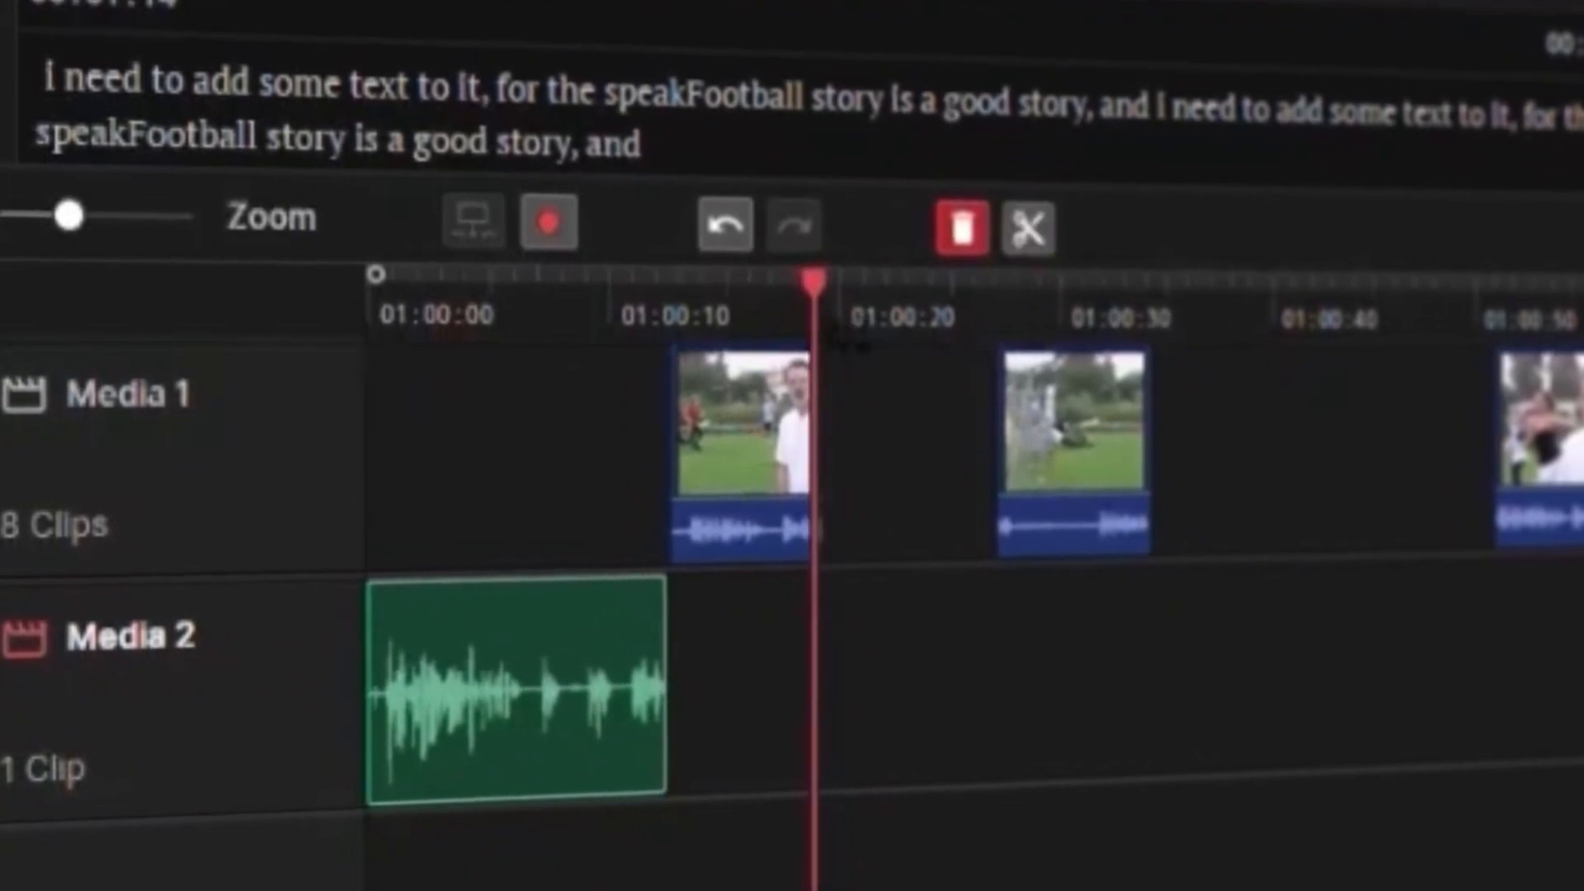
pyautogui.press('r')
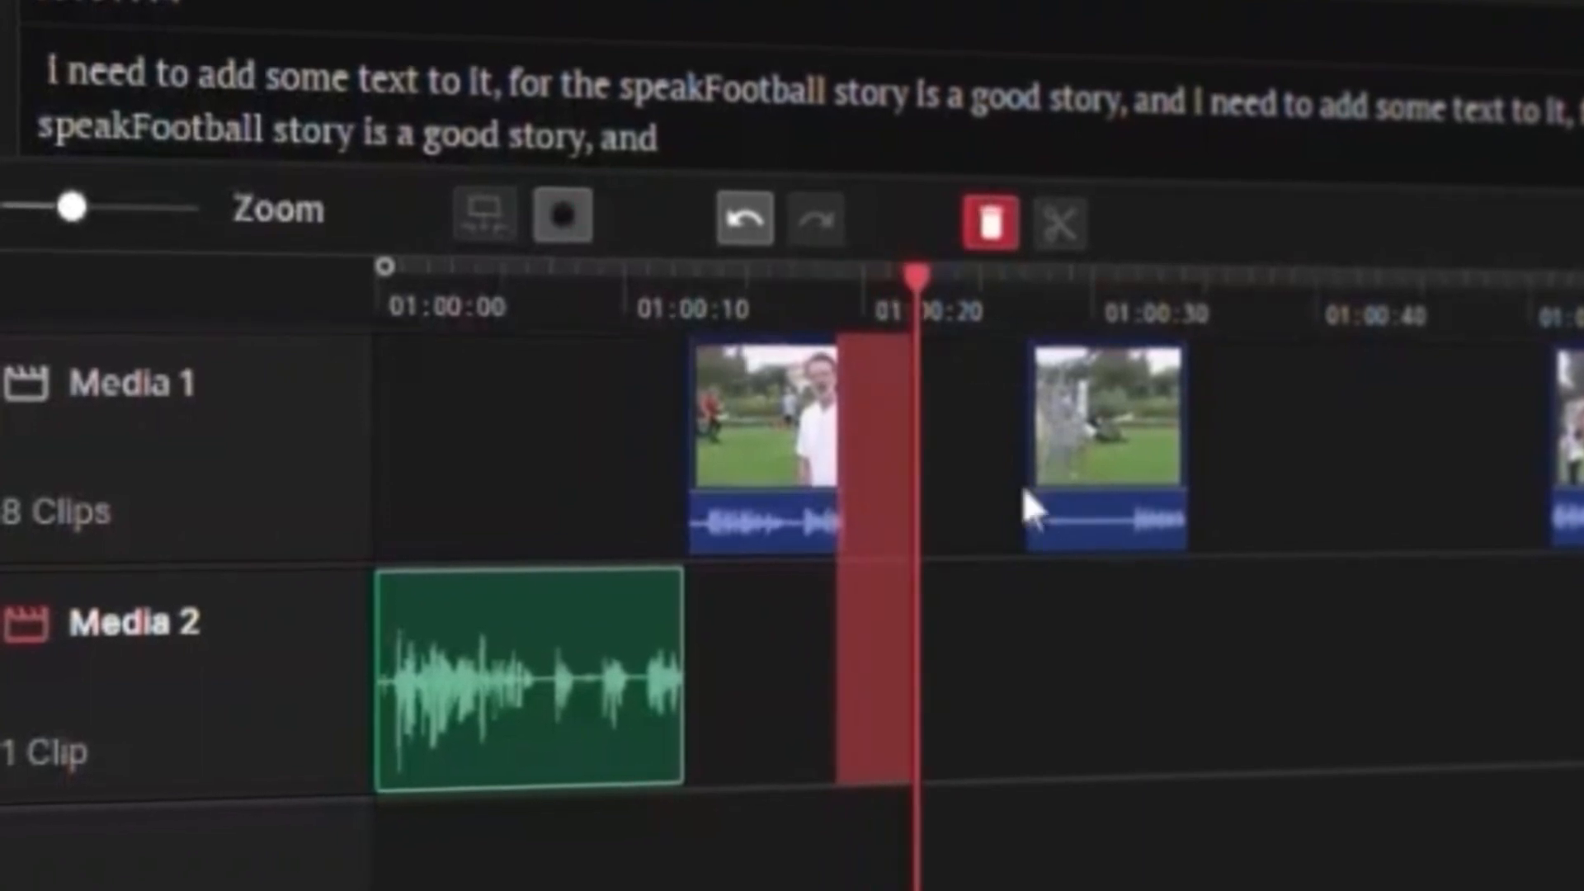
pyautogui.click(587, 216)
# Step: Extend the opening speak section to 13 seconds and set the playhead to 00:01:54.13
pyautogui.moveTo(970, 655); pyautogui.dragTo(983, 655)
pyautogui.click(1307, 328)
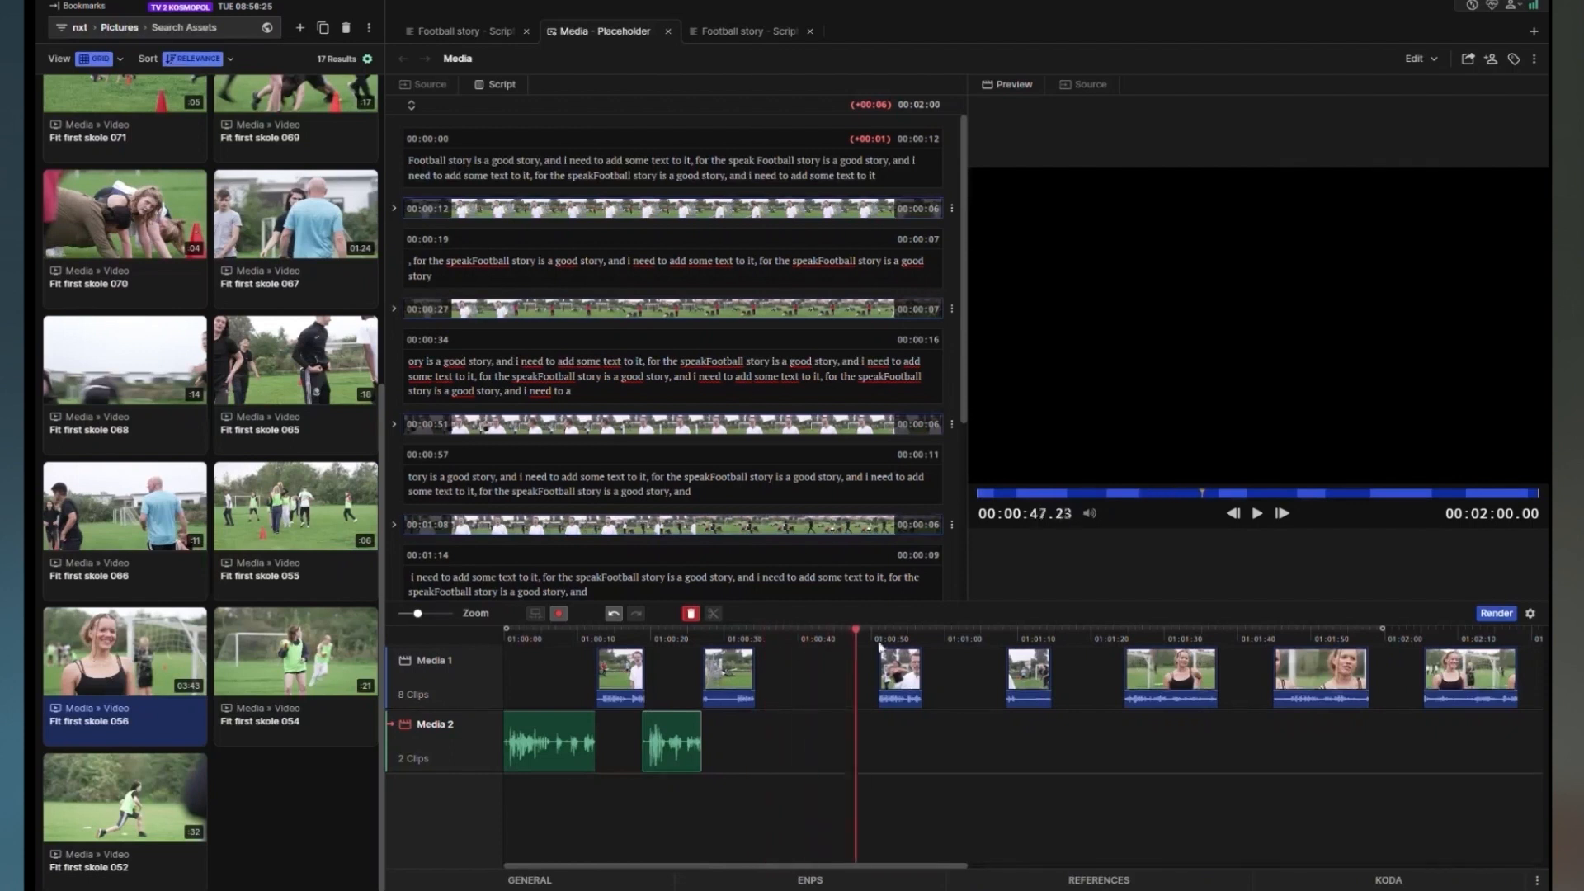
pyautogui.moveTo(879, 644)
pyautogui.mouseDown()
pyautogui.moveTo(1353, 644)
pyautogui.moveTo(867, 645)
pyautogui.mouseUp()
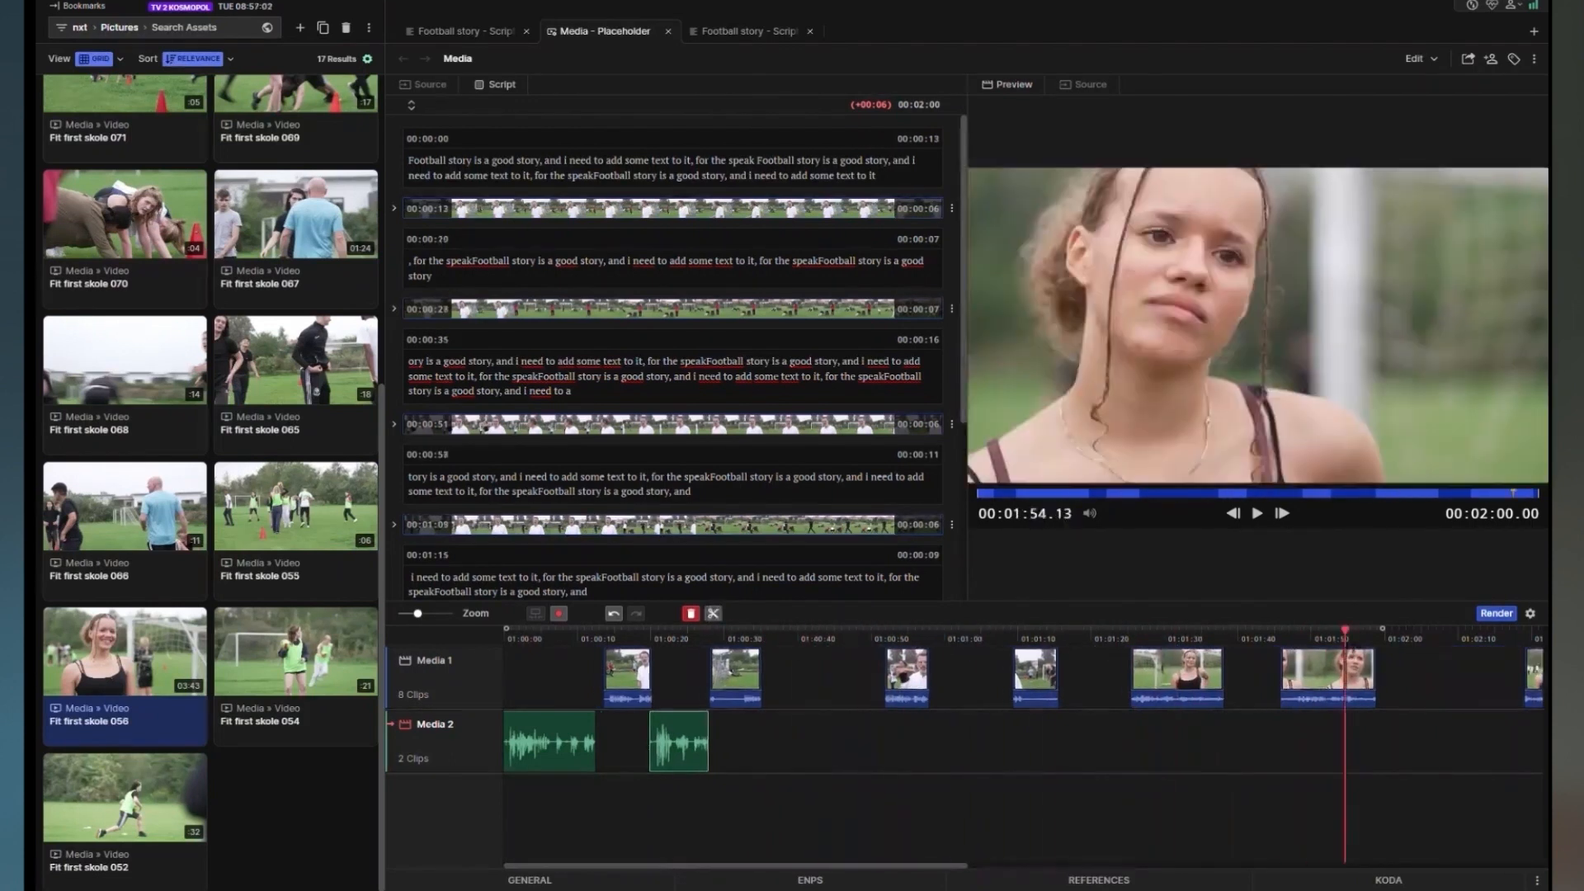
# Step: Place the playhead at 00:01:59.14 and export the Football story media edit to Premiere
pyautogui.moveTo(1342, 644); pyautogui.dragTo(1003, 644)
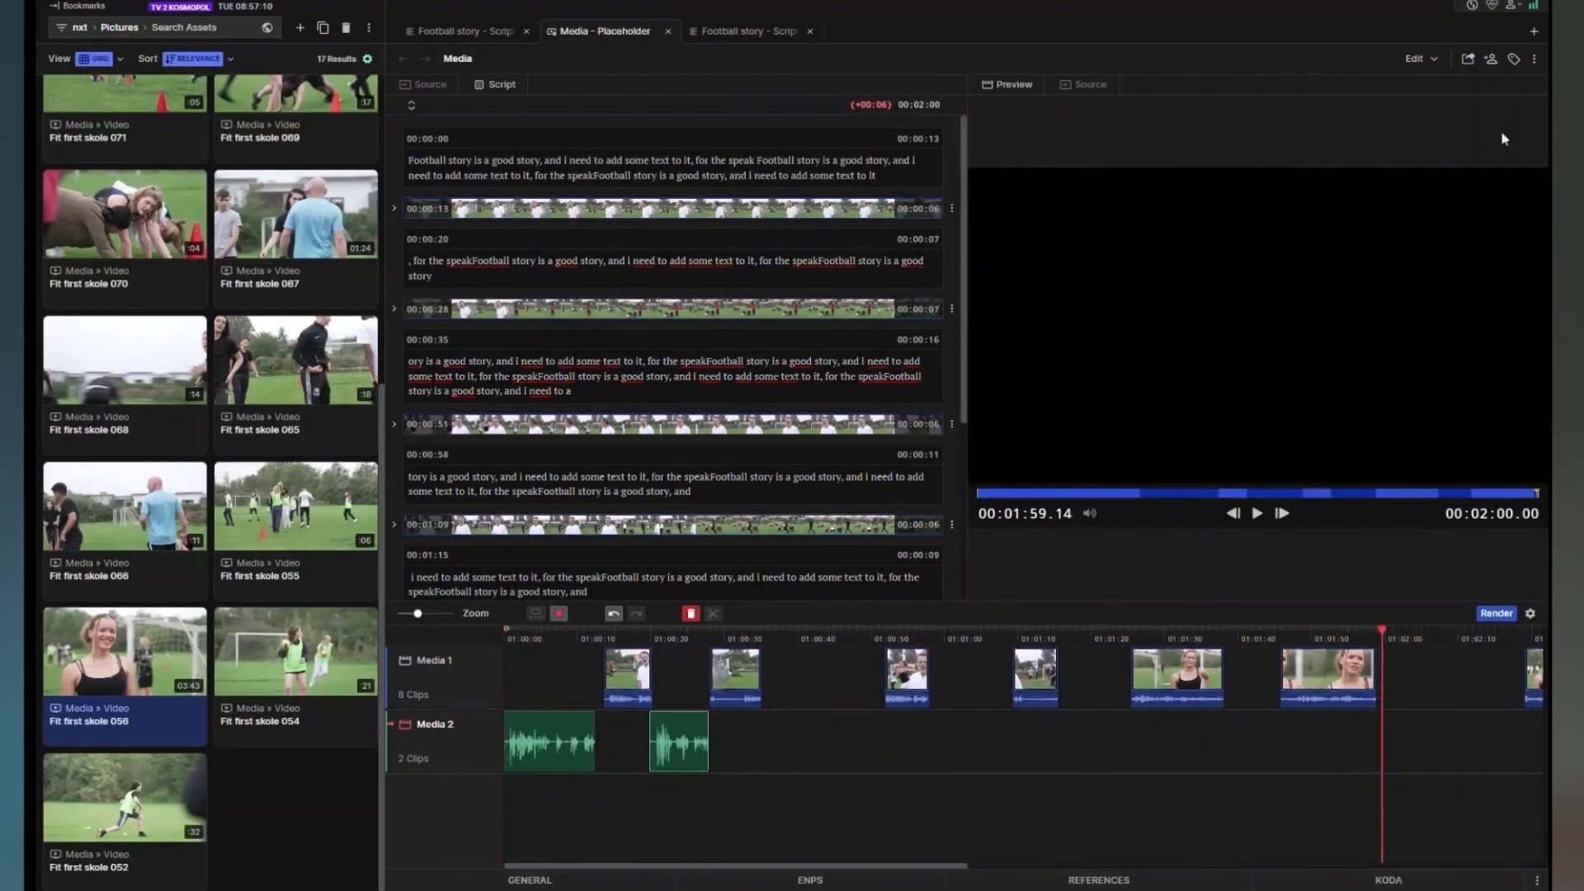
pyautogui.click(1530, 60)
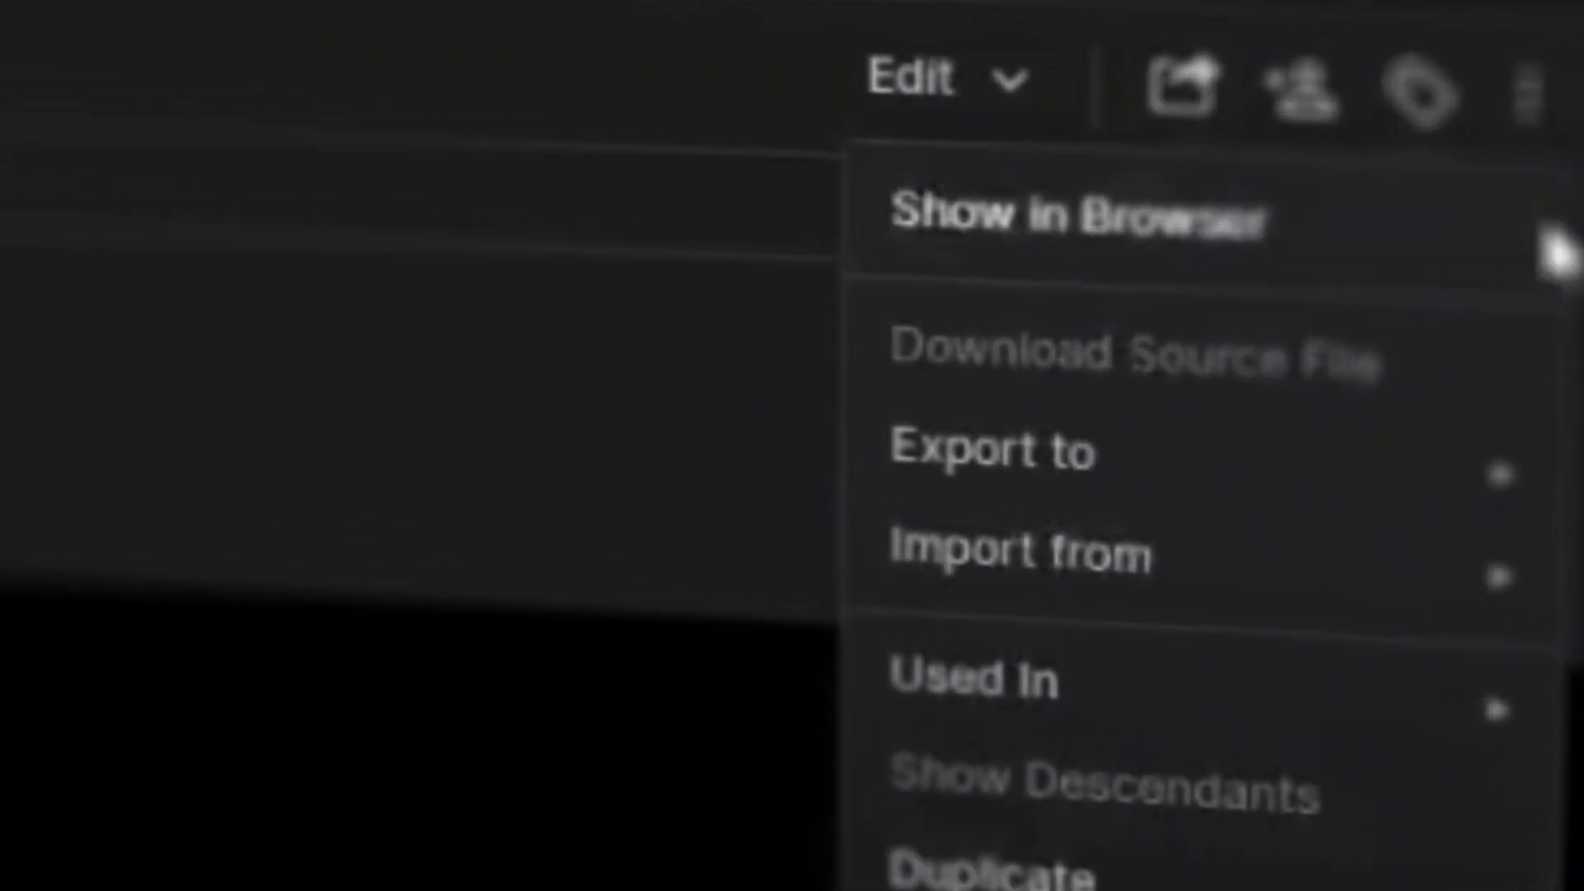
pyautogui.moveTo(1353, 487)
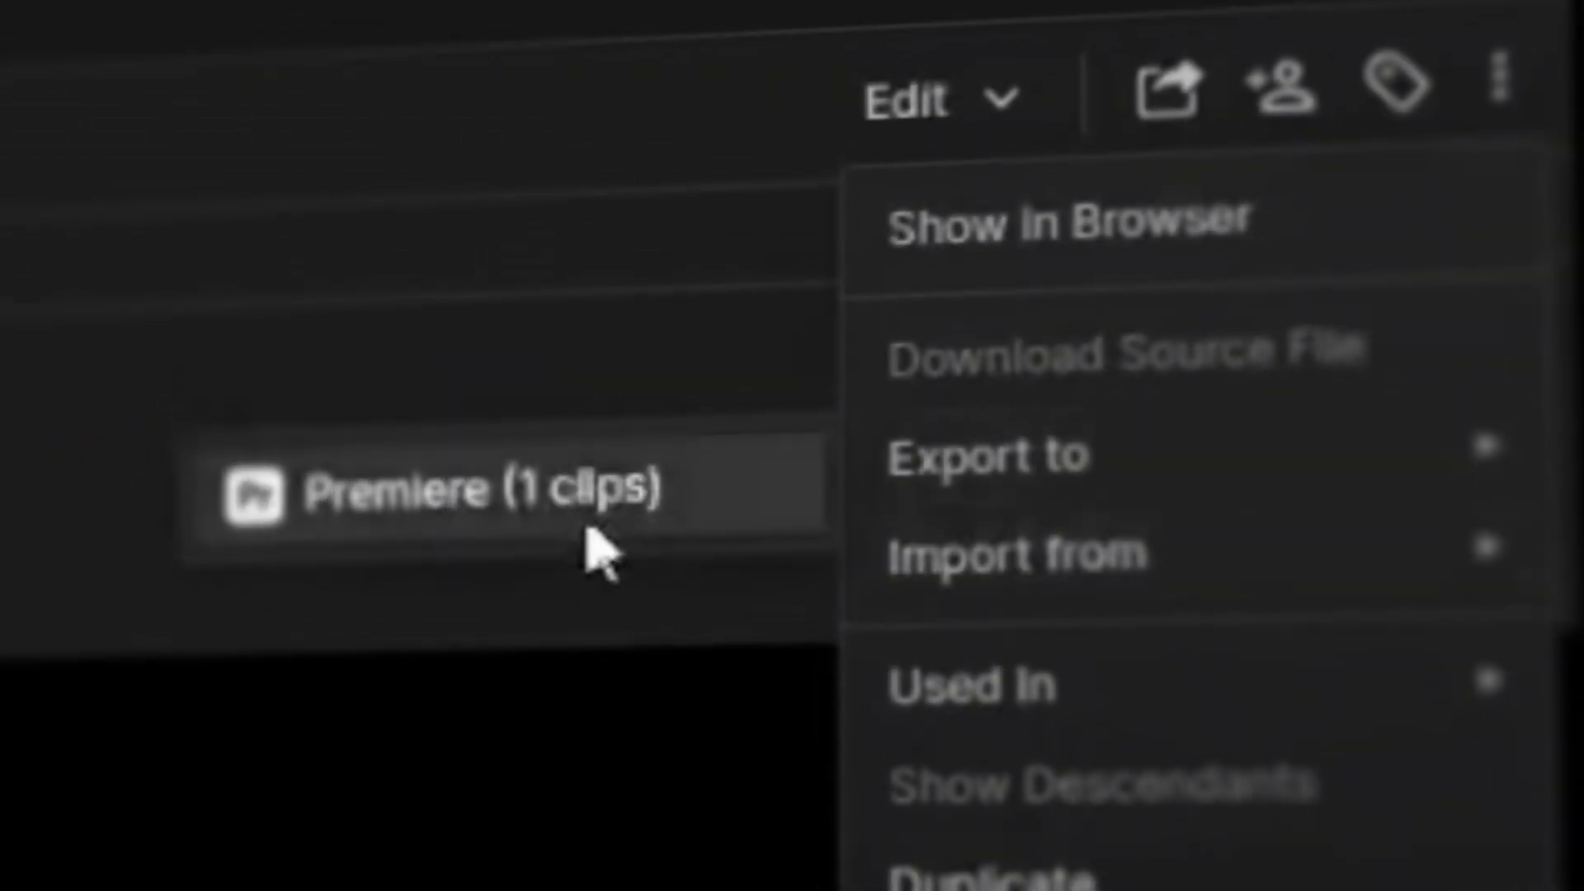
pyautogui.click(587, 527)
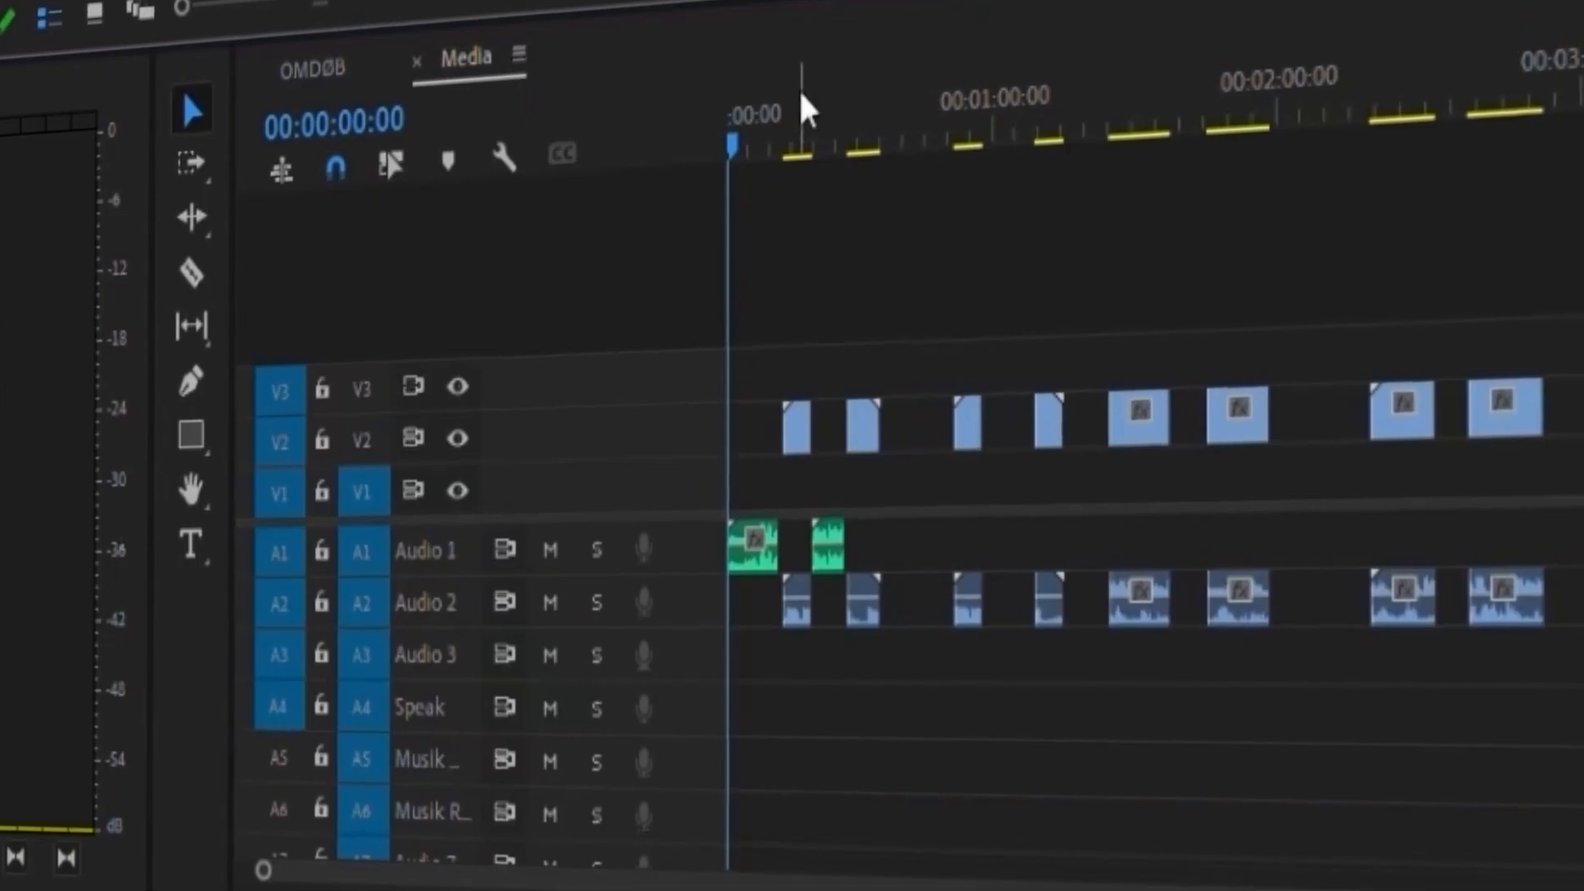
# Step: In Premiere, select the first voice-over clip on Audio 1 and play the exported Media sequence from the start
pyautogui.moveTo(419, 589); pyautogui.dragTo(434, 589)
pyautogui.moveTo(880, 73); pyautogui.dragTo(734, 67)
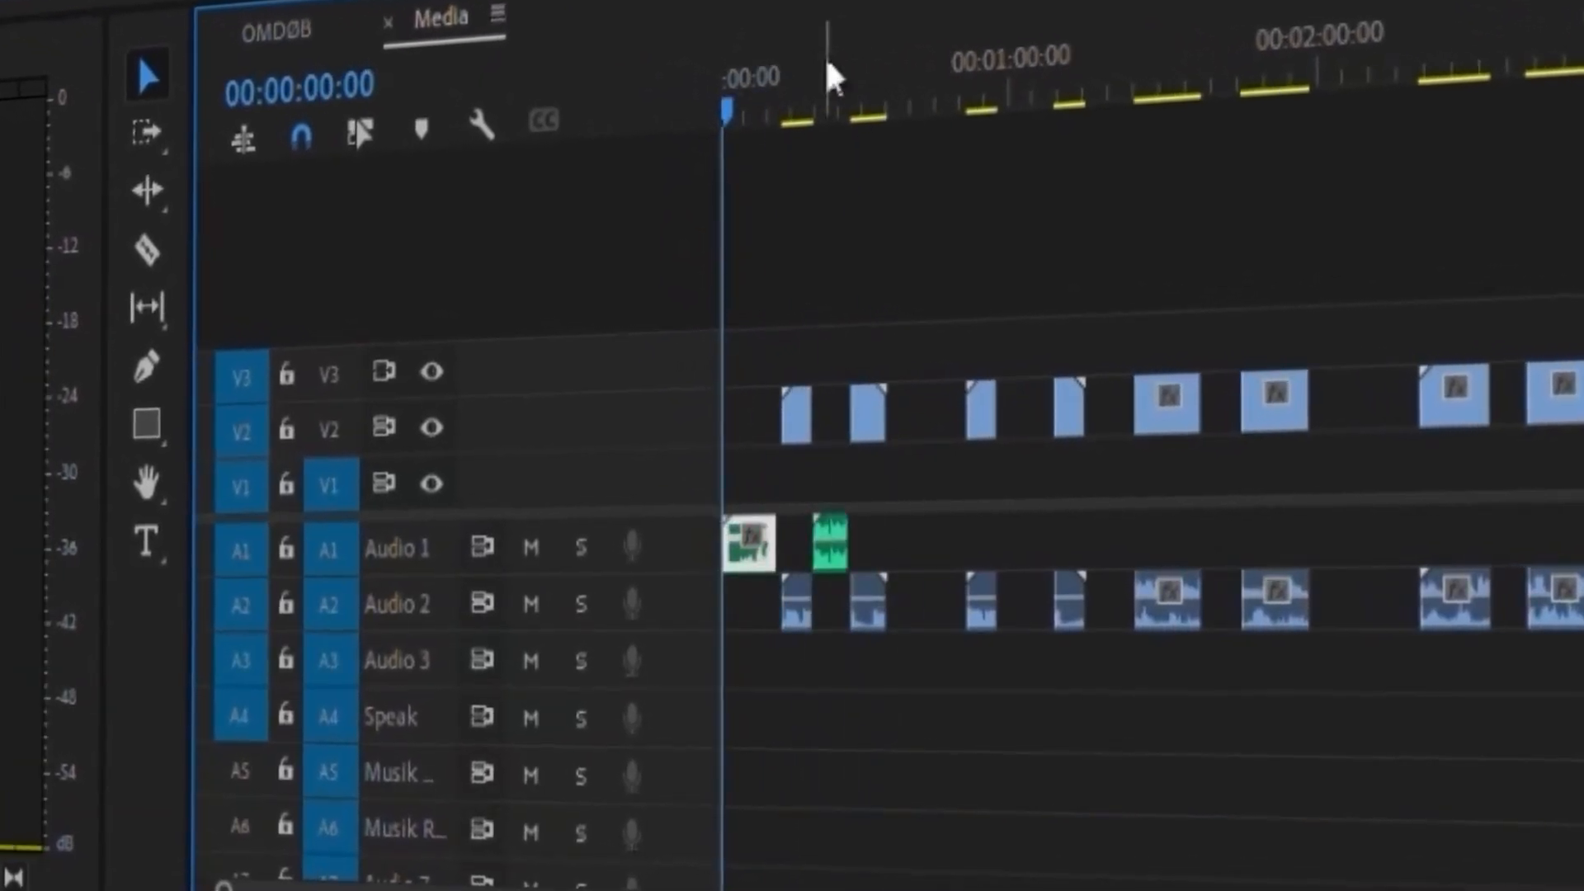
pyautogui.press('space')
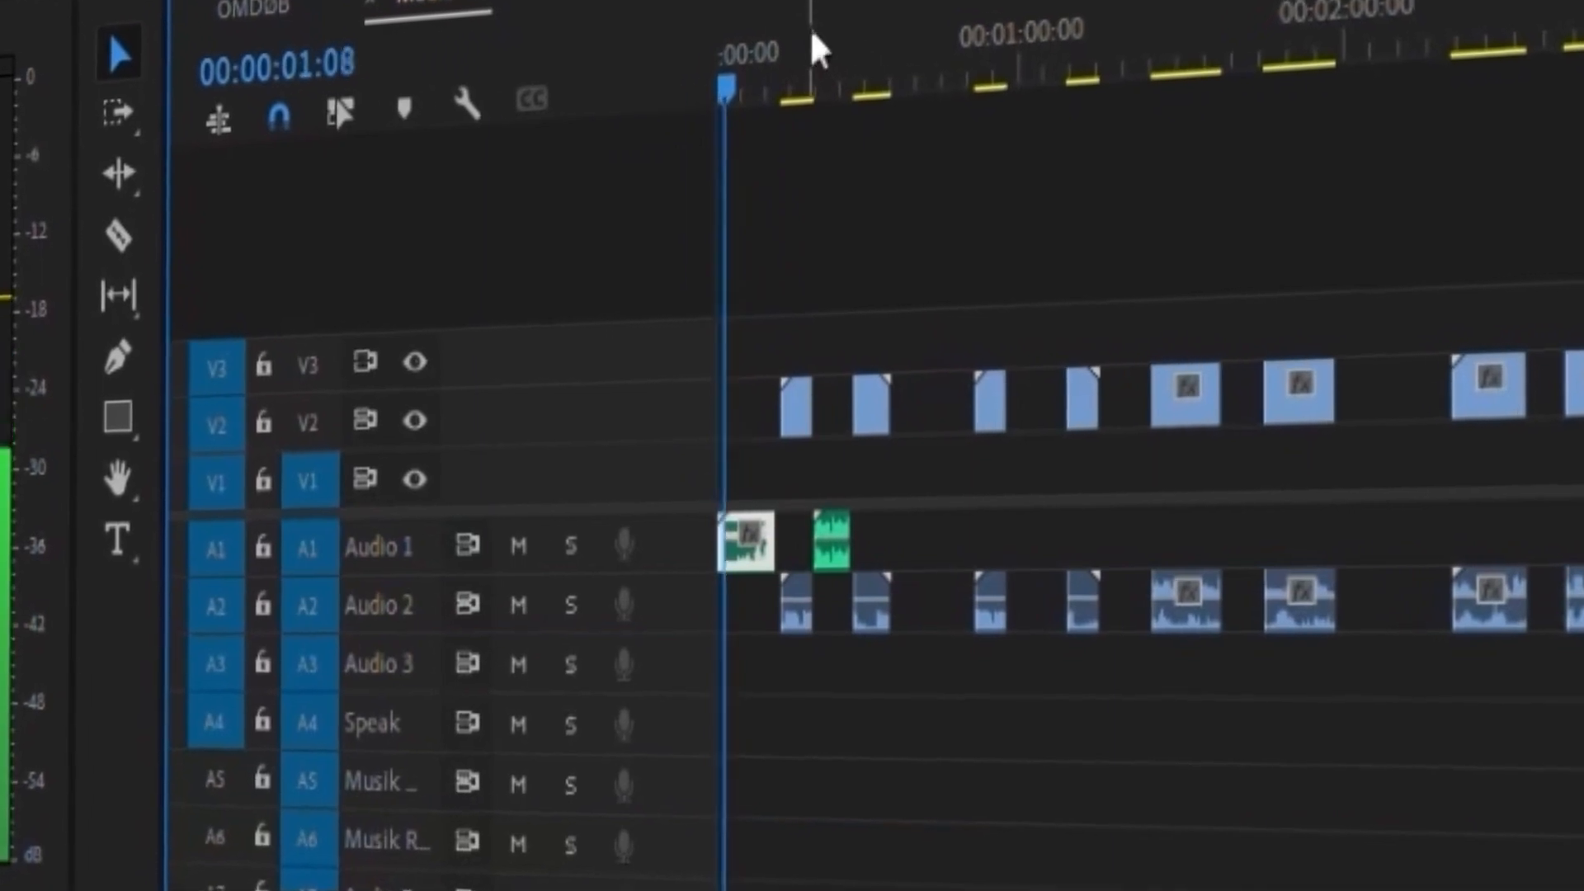